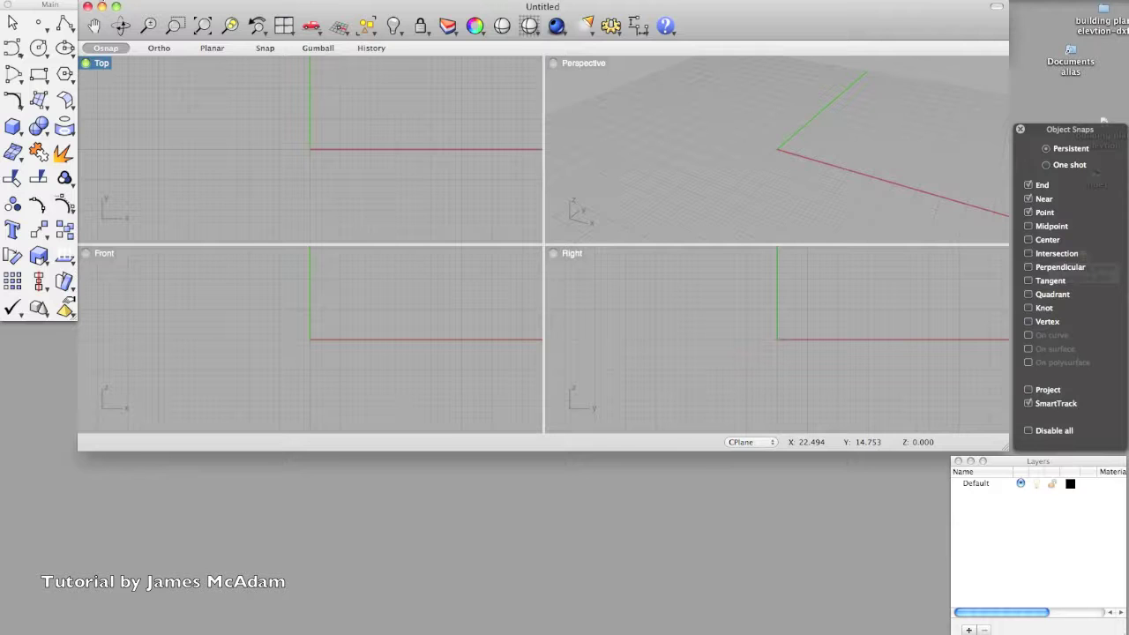
Import building plan elevtion.dxf into a new document, accepting the AutoCAD import settings.
left_click(104, 0)
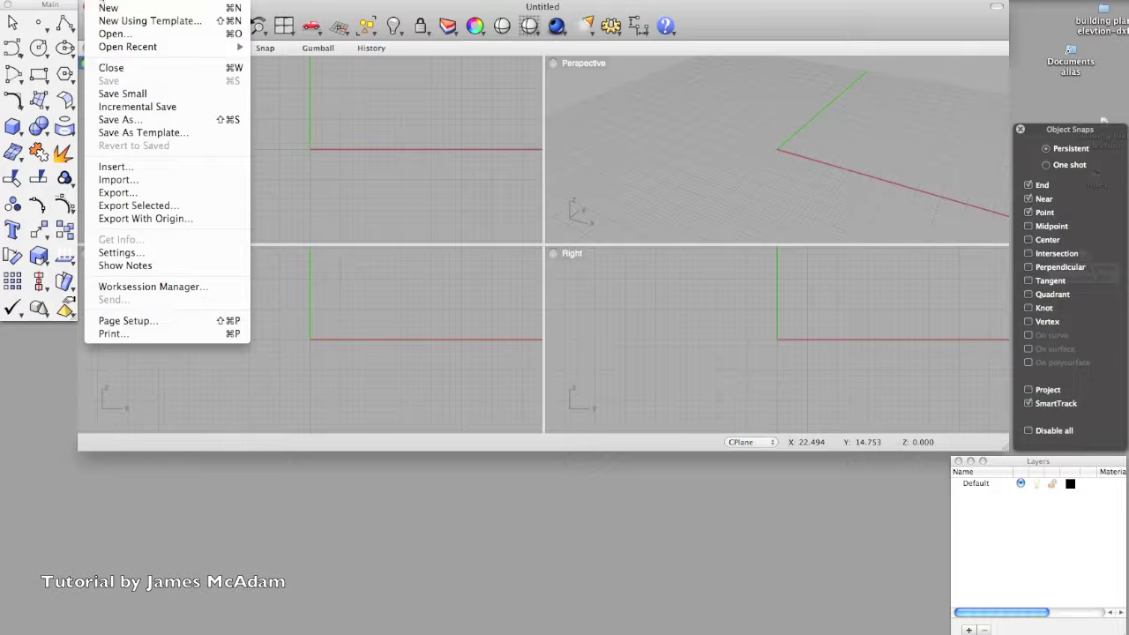
left_click(141, 181)
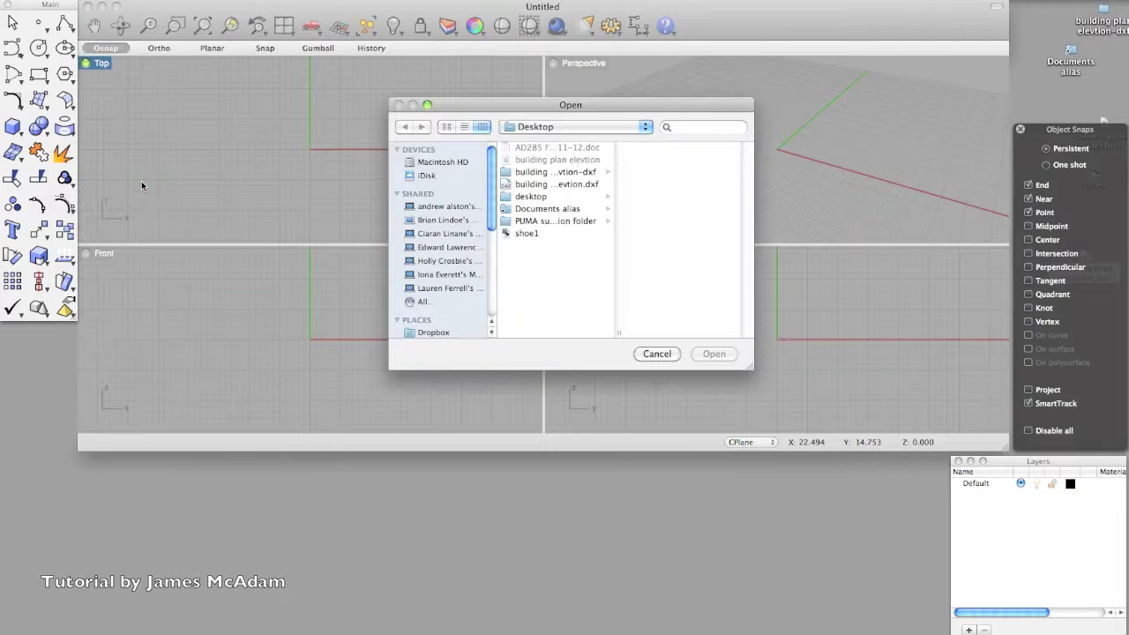
left_click(512, 184)
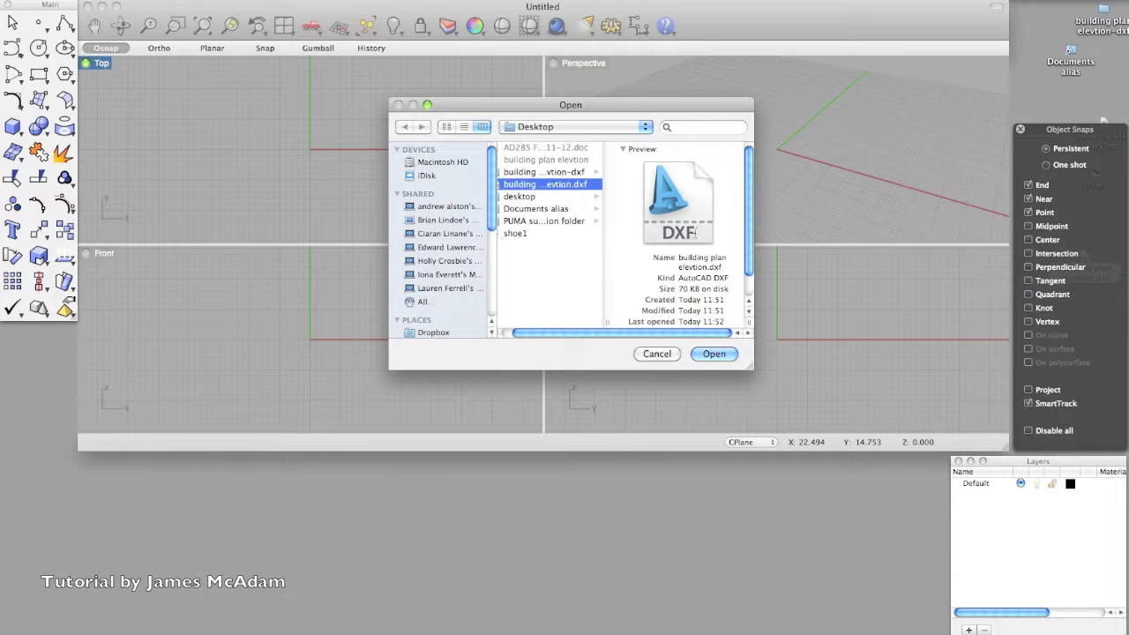
left_click(714, 354)
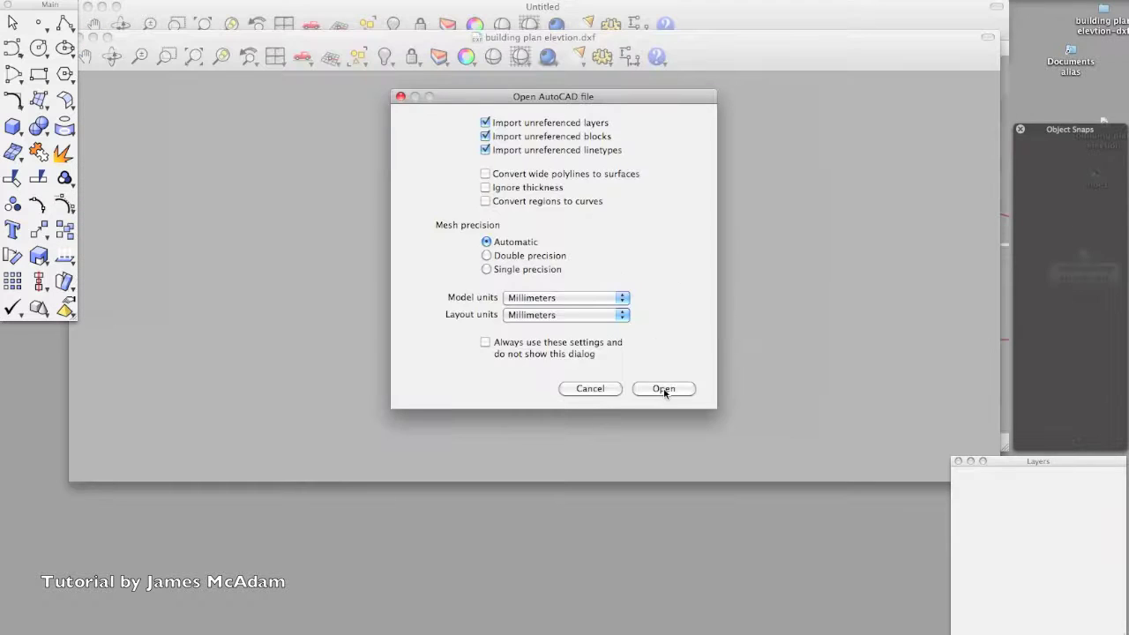
left_click(664, 389)
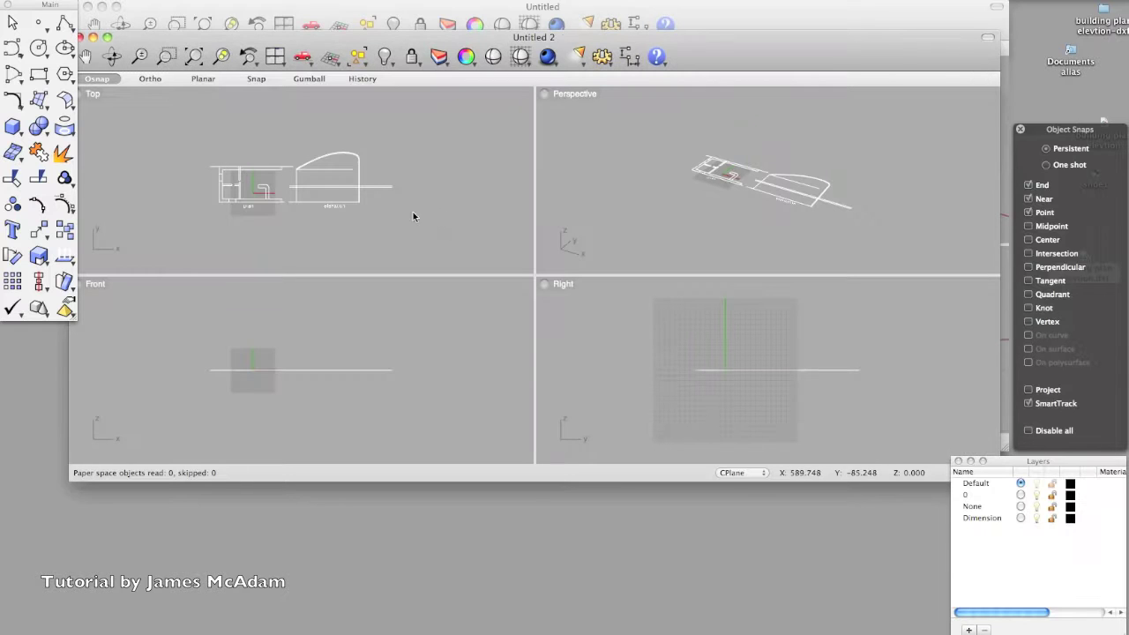
Window-select the elevation drawing's curves and label in the Top viewport.
left_click_drag(406, 240, 301, 155)
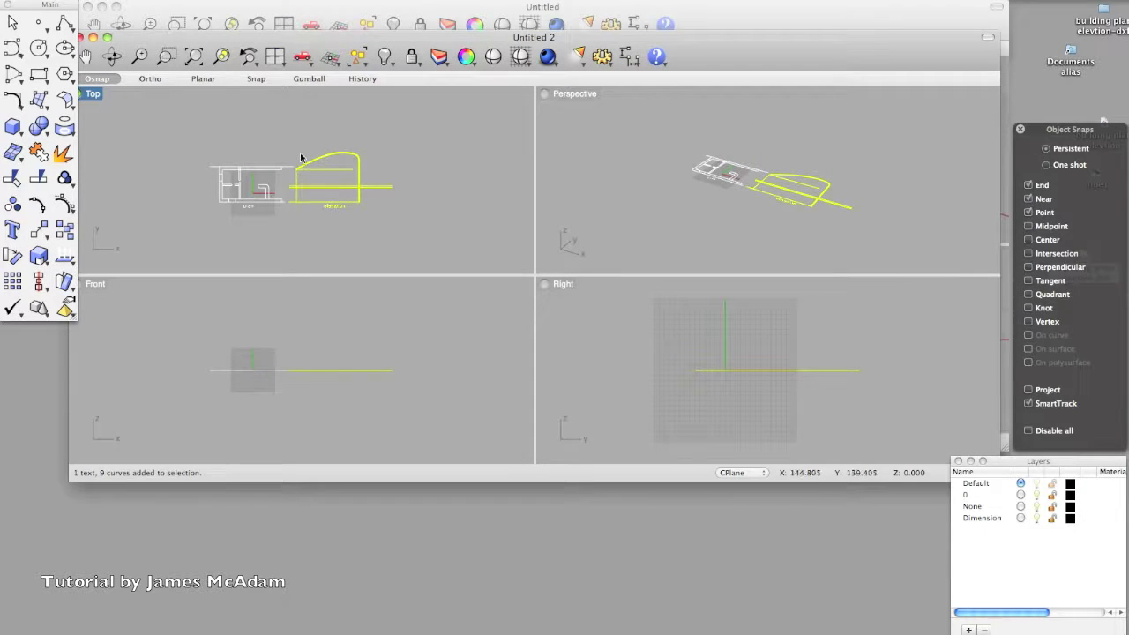
scroll(315, 207, "up", 3)
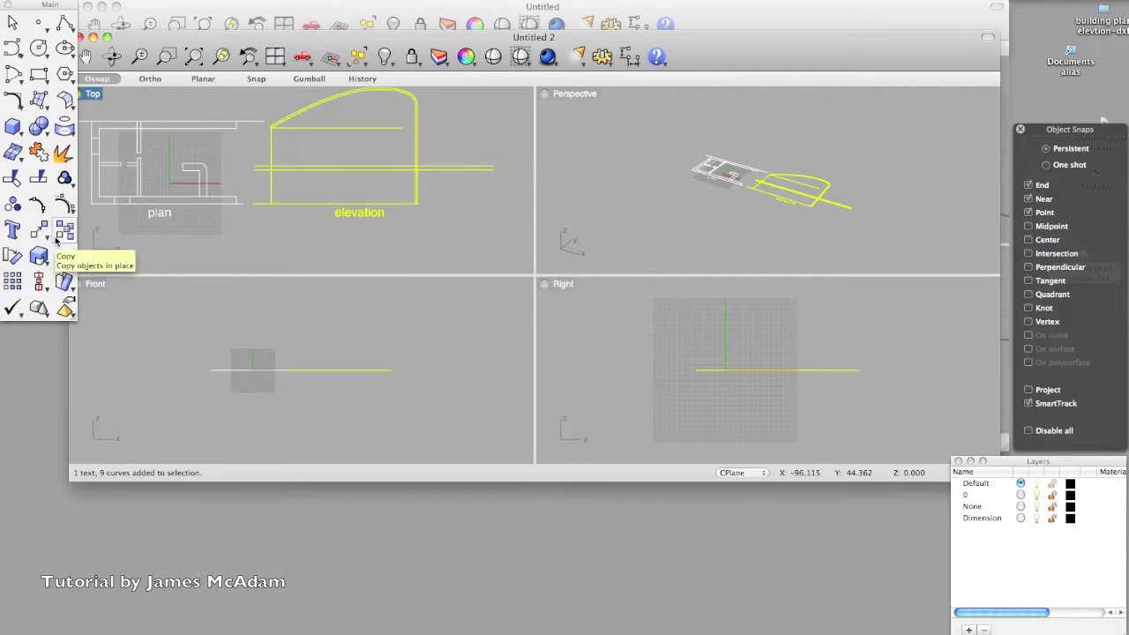
Rotate the selected elevation 90° about its bottom line's end so it stands upright.
type("Rotate")
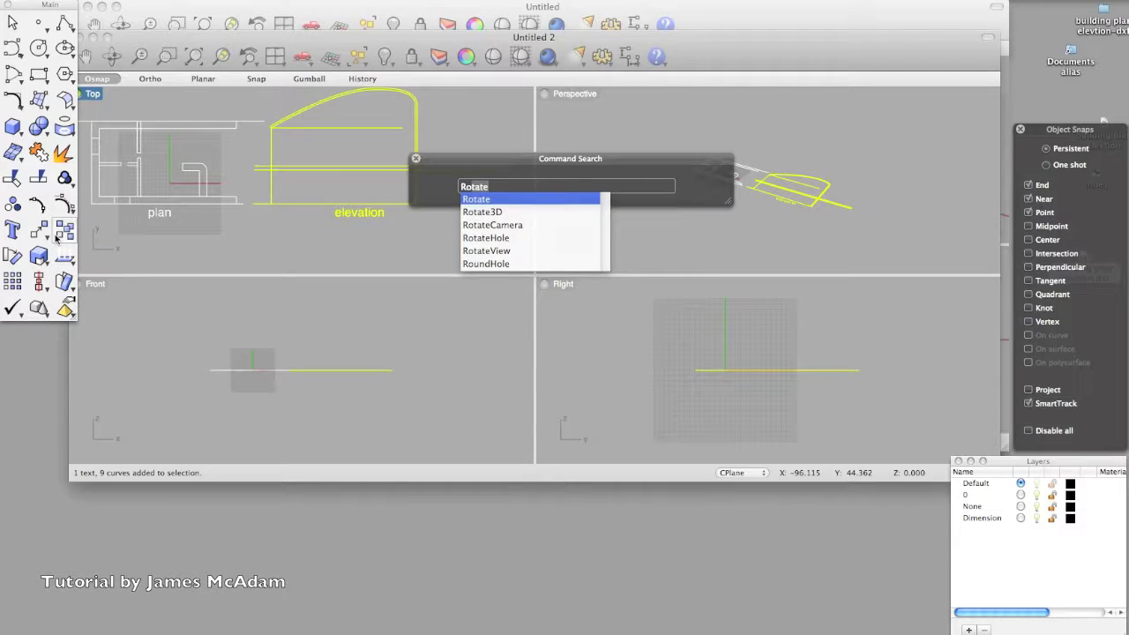
key("Return")
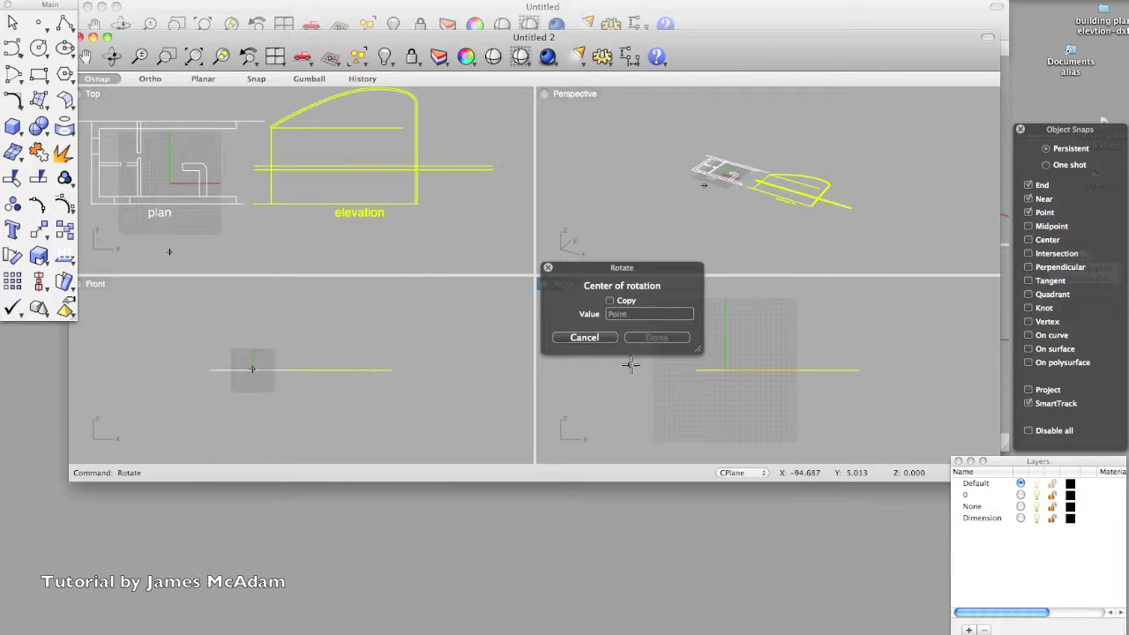
scroll(704, 371, "up", 2)
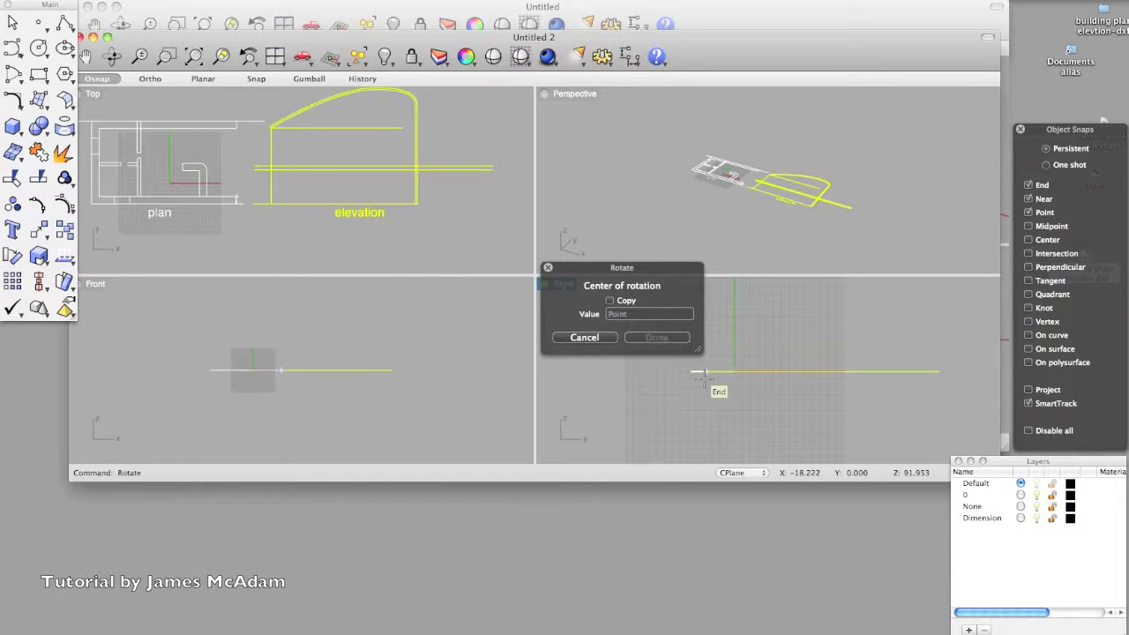
left_click(704, 374)
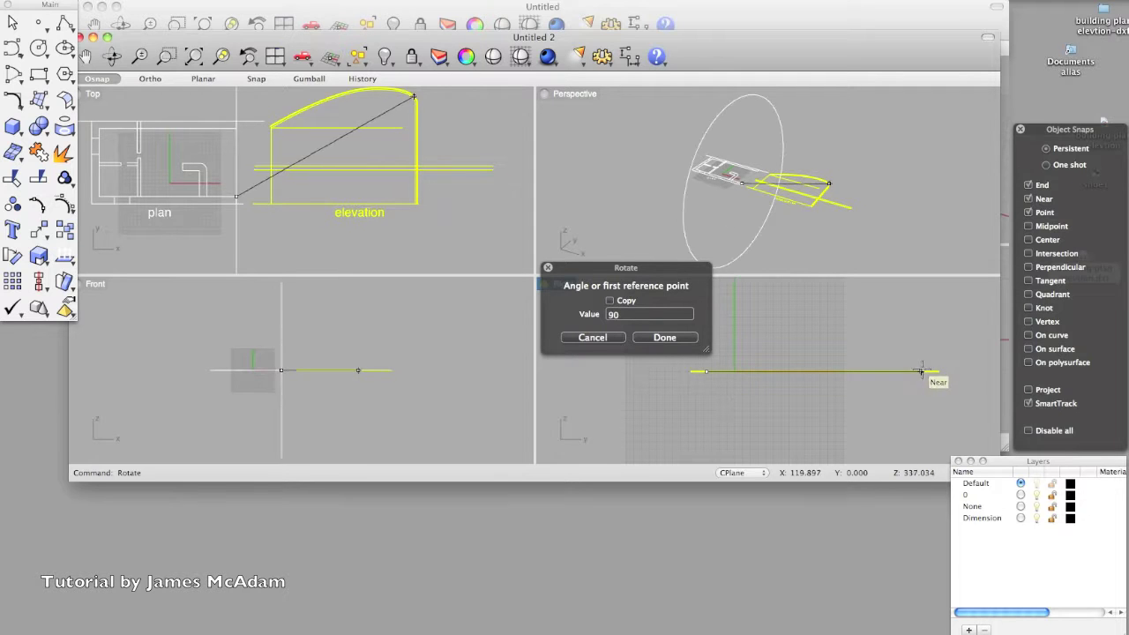
left_click(930, 371)
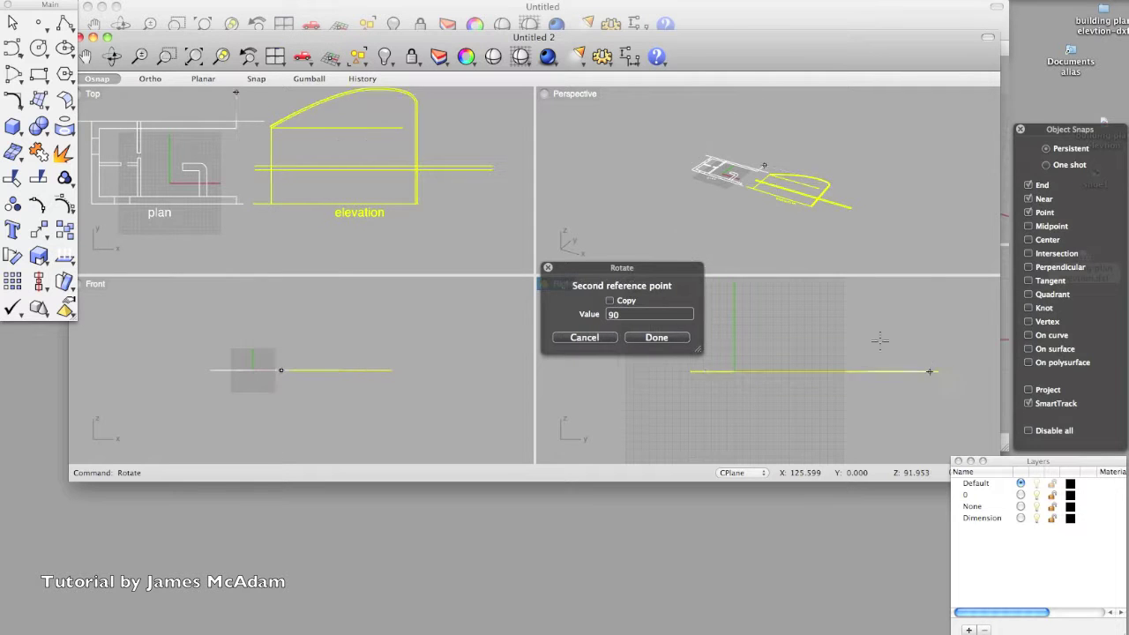
left_click(712, 308)
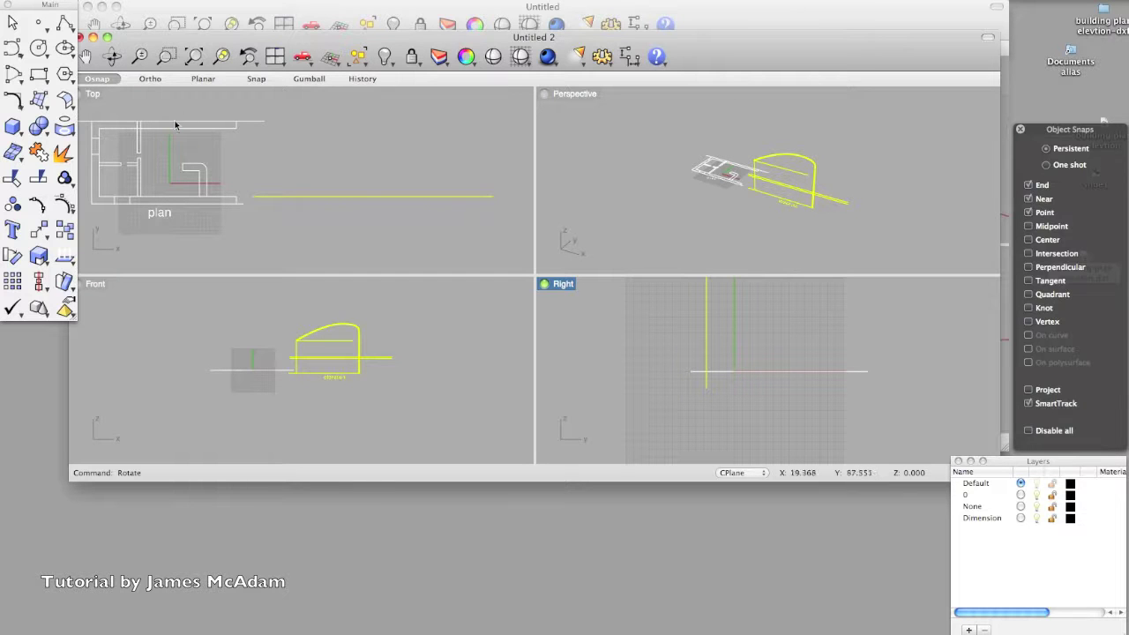
Turn on grid snap and move the elevation down and left in the Front view.
scroll(380, 239, "up", 4)
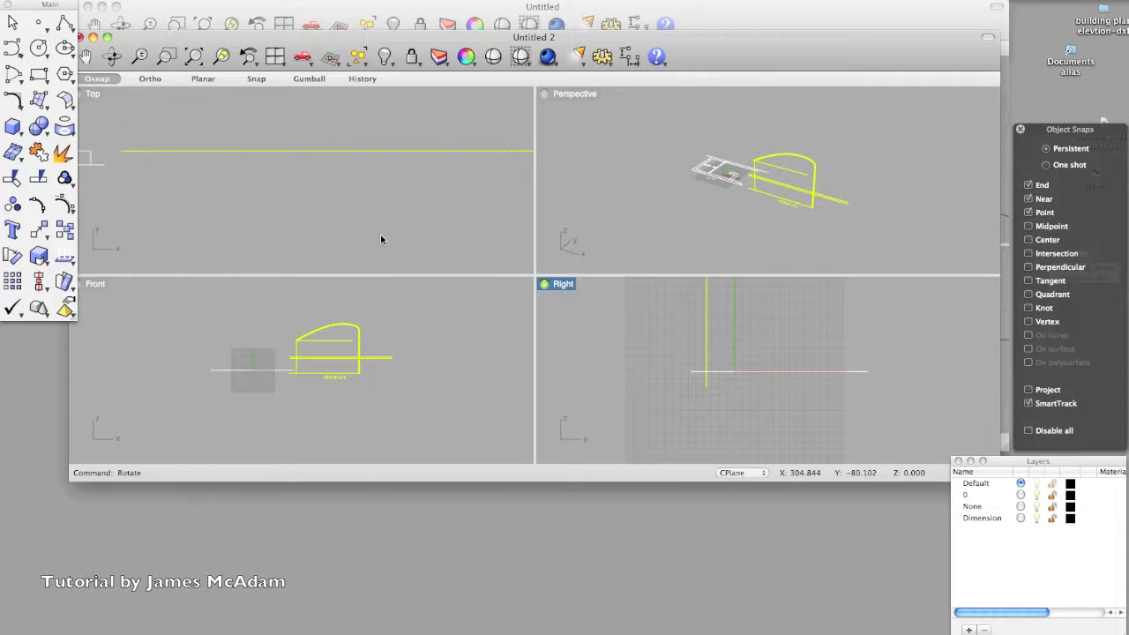
scroll(423, 238, "down", 3)
scroll(310, 401, "up", 3)
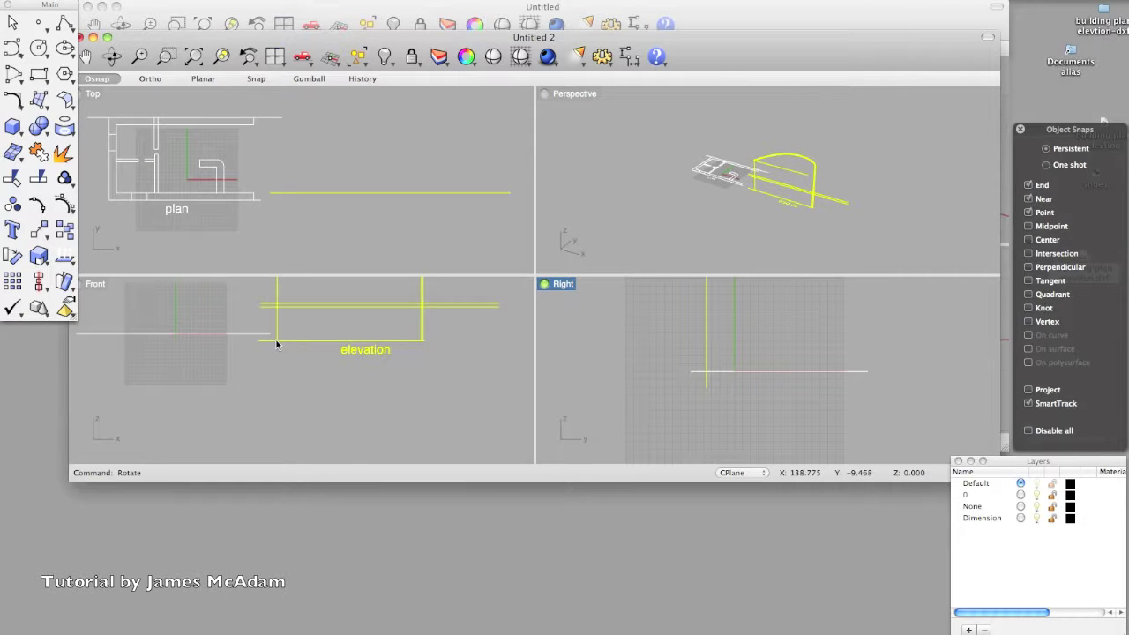
left_click(255, 80)
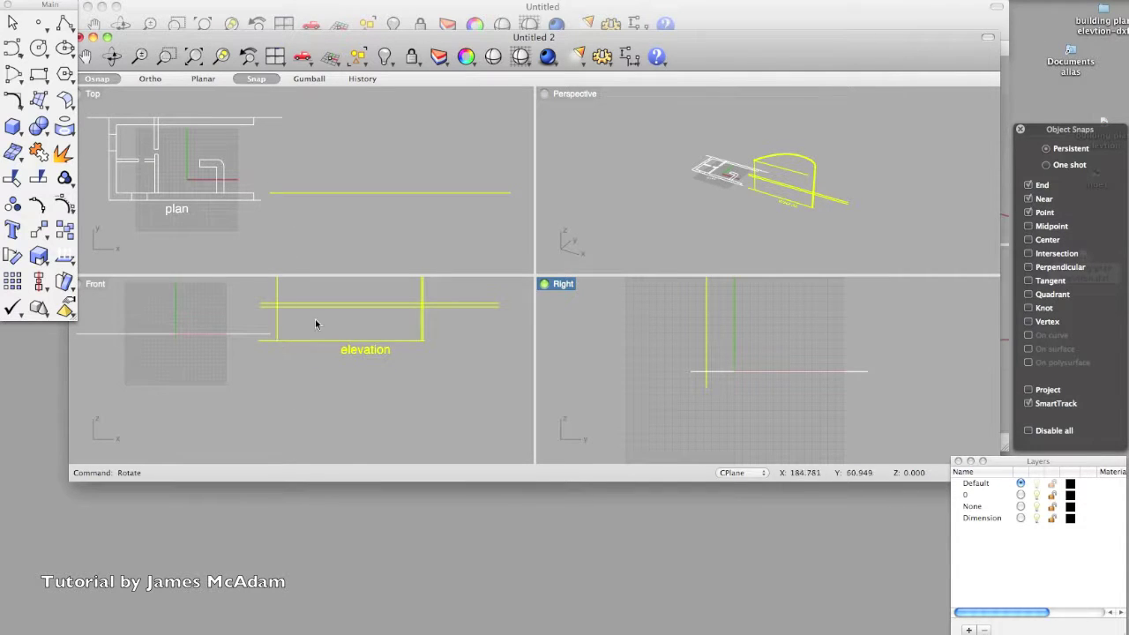
mouse_move(278, 344)
left_mouse_down()
mouse_move(242, 344)
mouse_move(259, 376)
mouse_move(98, 339)
left_mouse_up()
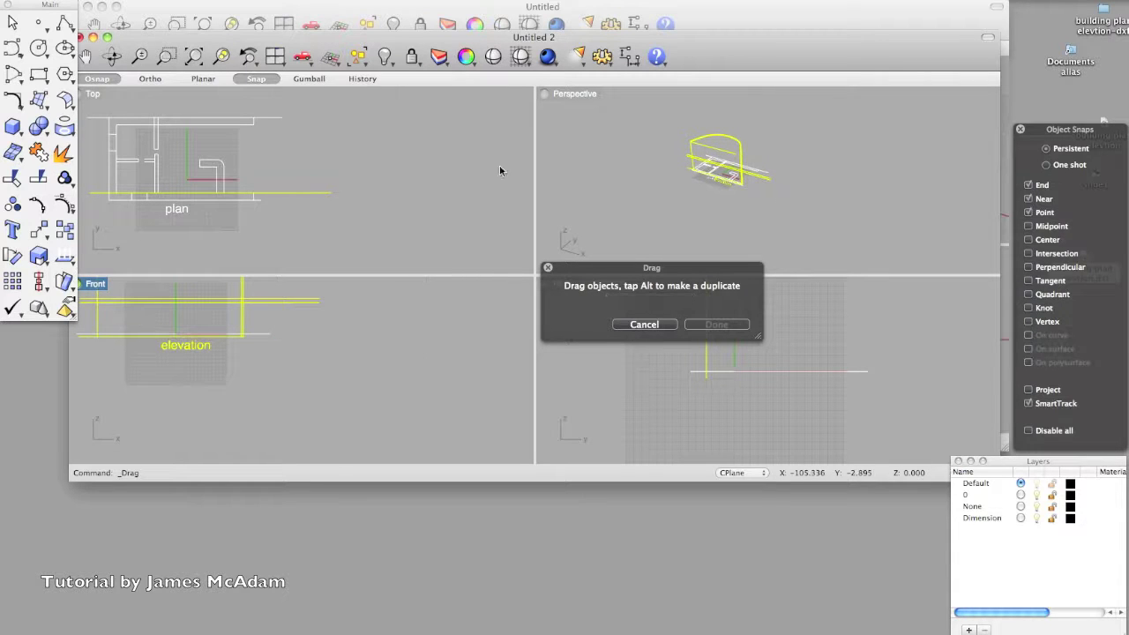
Snap the elevation onto the plan's corner point and up to its top edge.
scroll(664, 174, "up", 5)
scroll(776, 168, "up", 3)
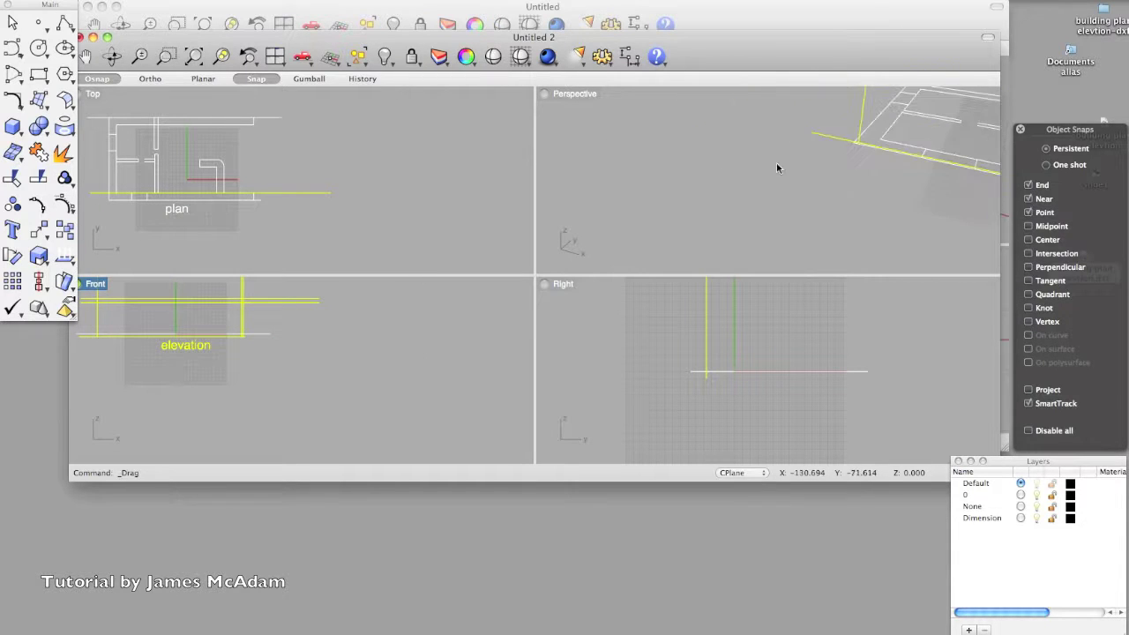
scroll(878, 146, "up", 3)
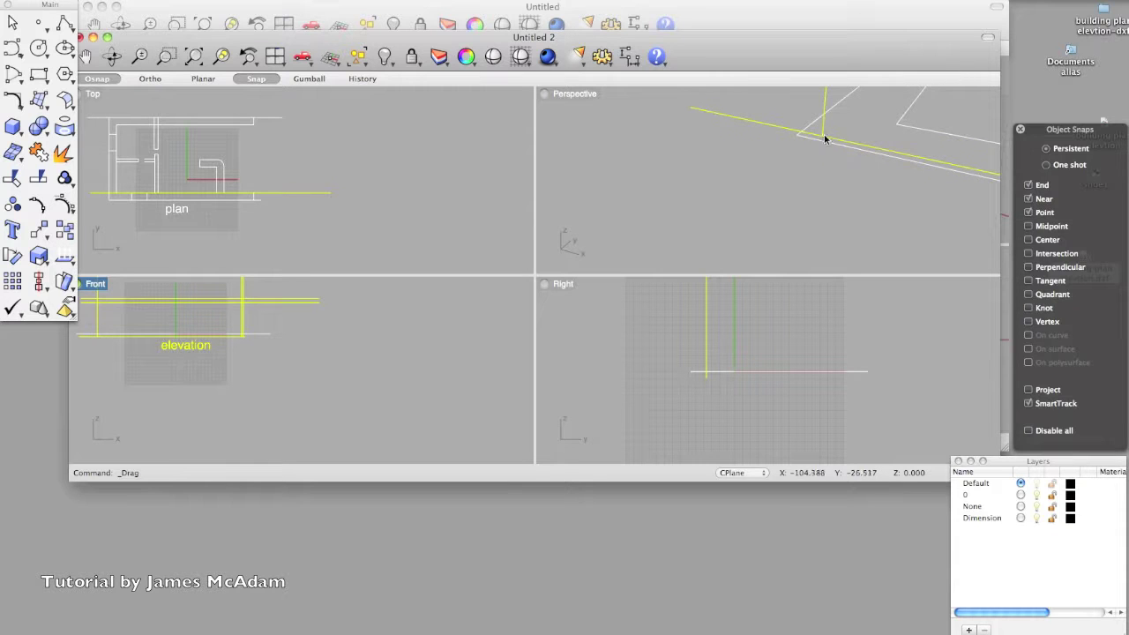
left_click_drag(825, 140, 796, 135)
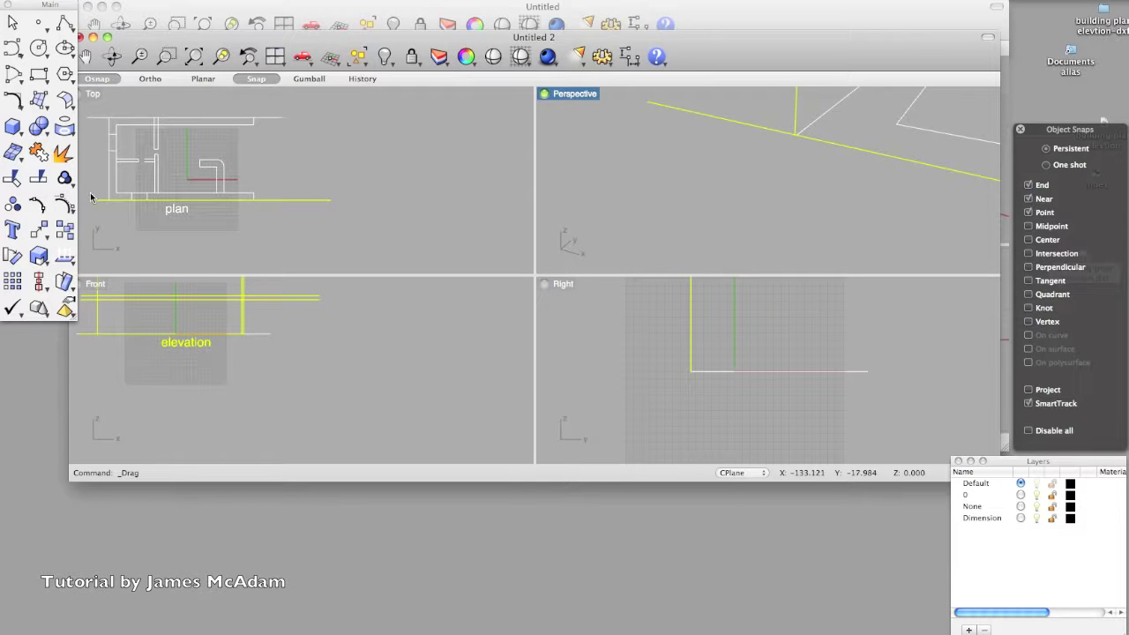
scroll(97, 203, "up", 4)
scroll(110, 212, "down", 2)
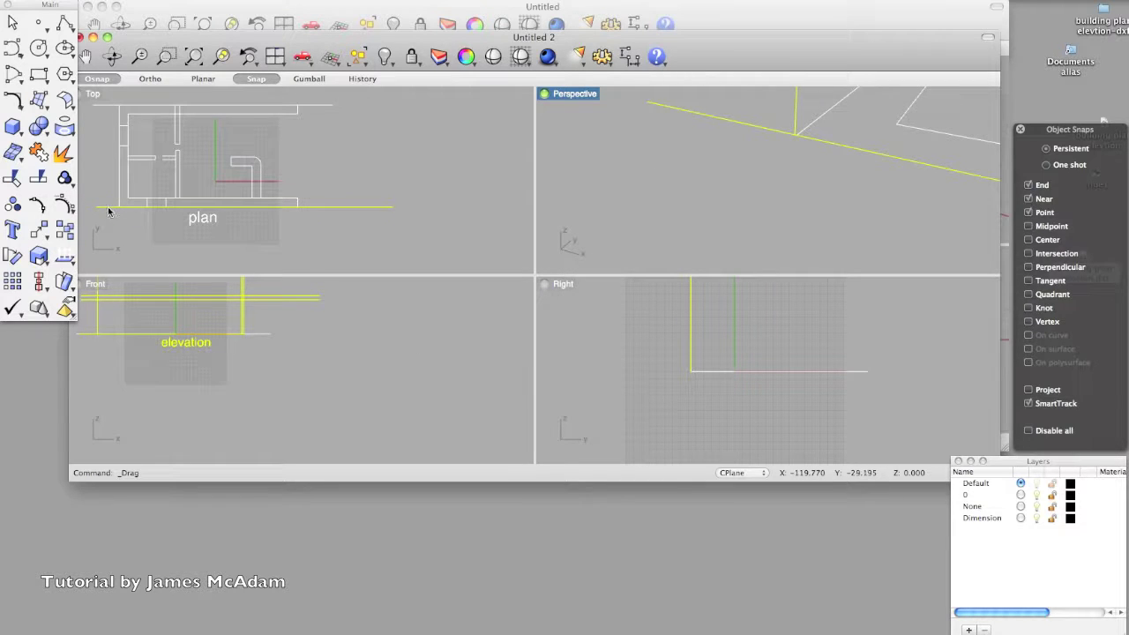
left_click_drag(109, 212, 98, 105)
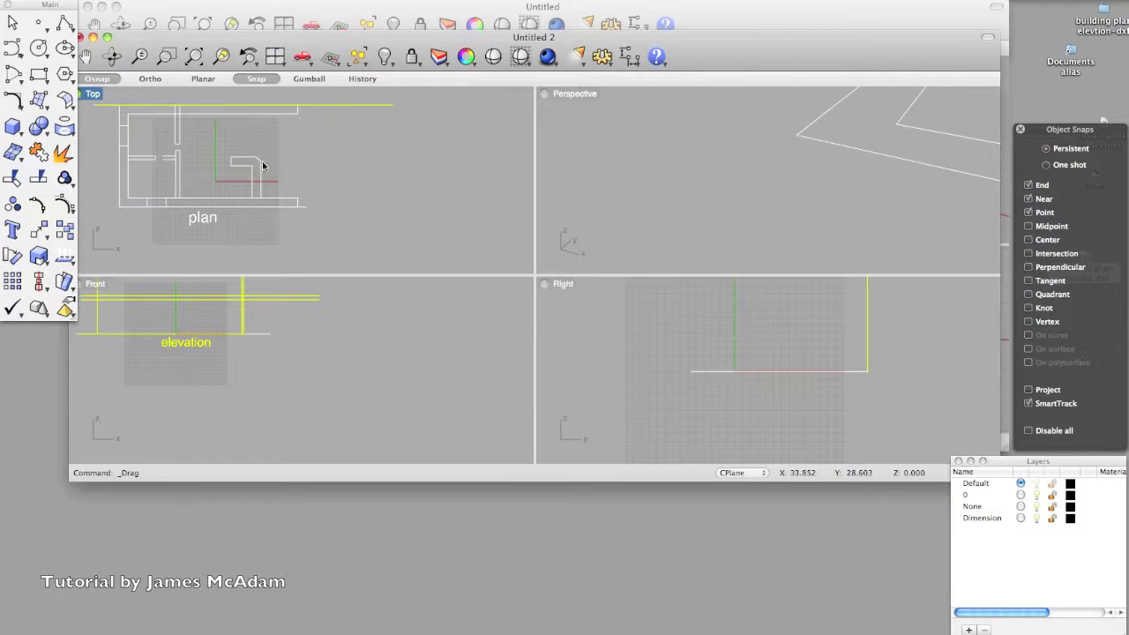
Turn grid snap off and orbit the Perspective view to check the placement.
left_click(271, 78)
scroll(310, 282, "down", 1)
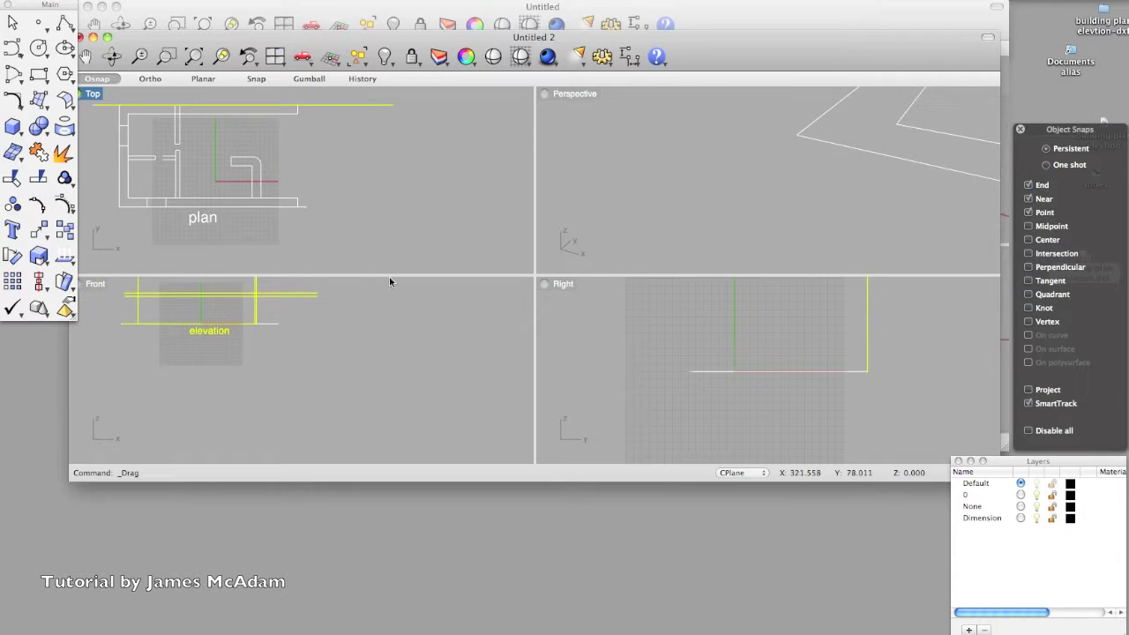
scroll(389, 168, "down", 1)
scroll(397, 177, "down", 1)
scroll(692, 221, "down", 6)
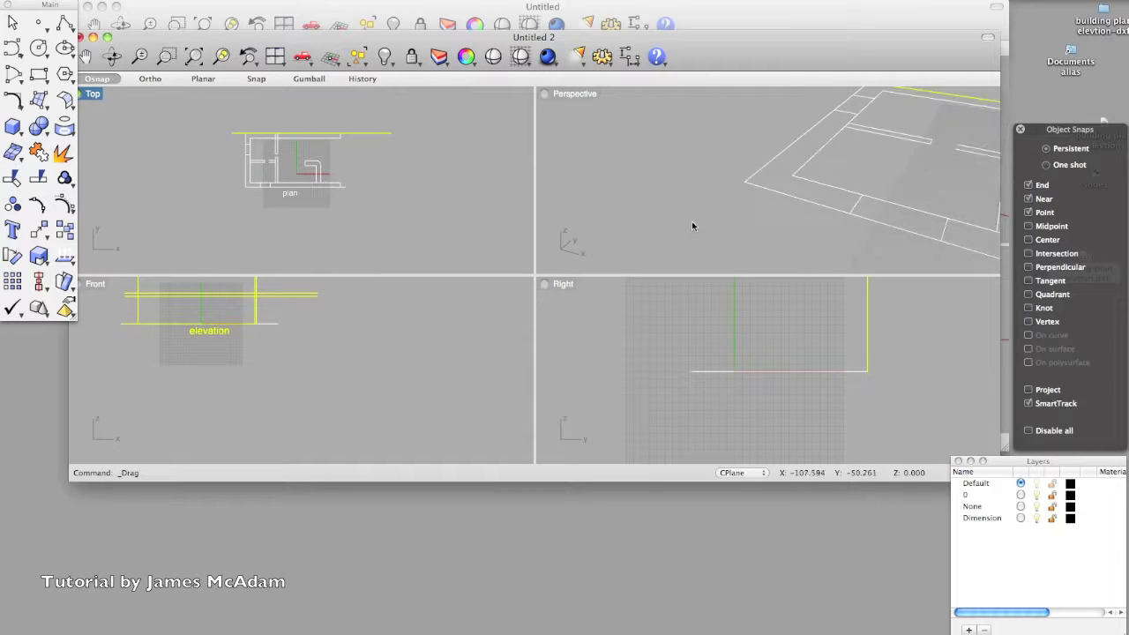
scroll(797, 196, "up", 4)
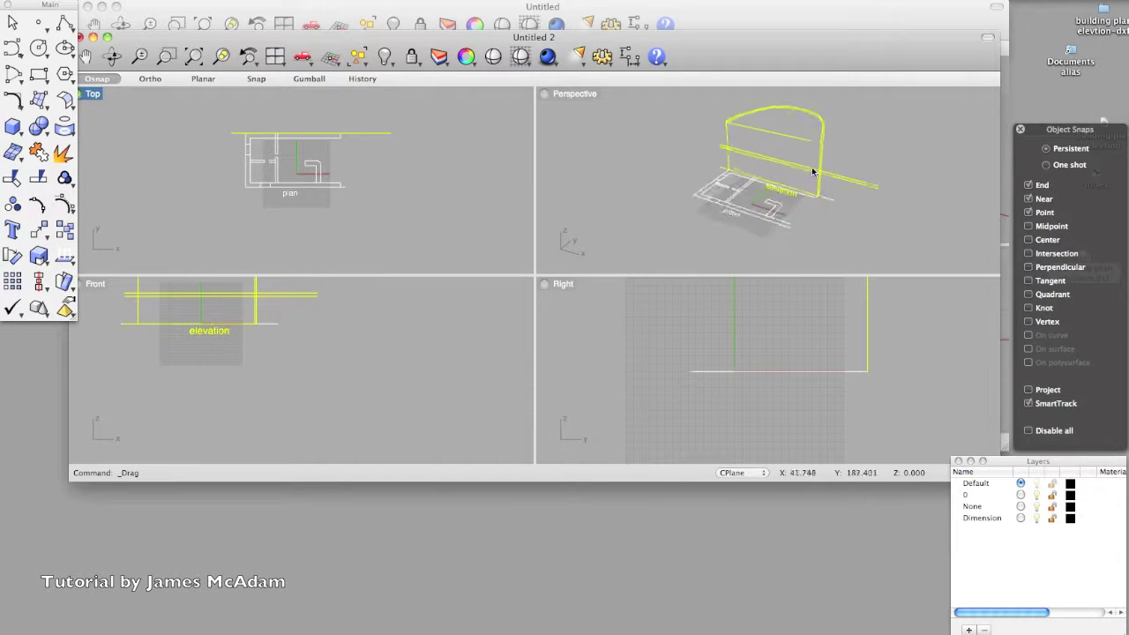
scroll(804, 170, "down", 2)
mouse_move(805, 176)
right_mouse_down()
mouse_move(657, 163)
mouse_move(741, 163)
mouse_move(802, 144)
mouse_move(811, 121)
mouse_move(786, 185)
right_mouse_up()
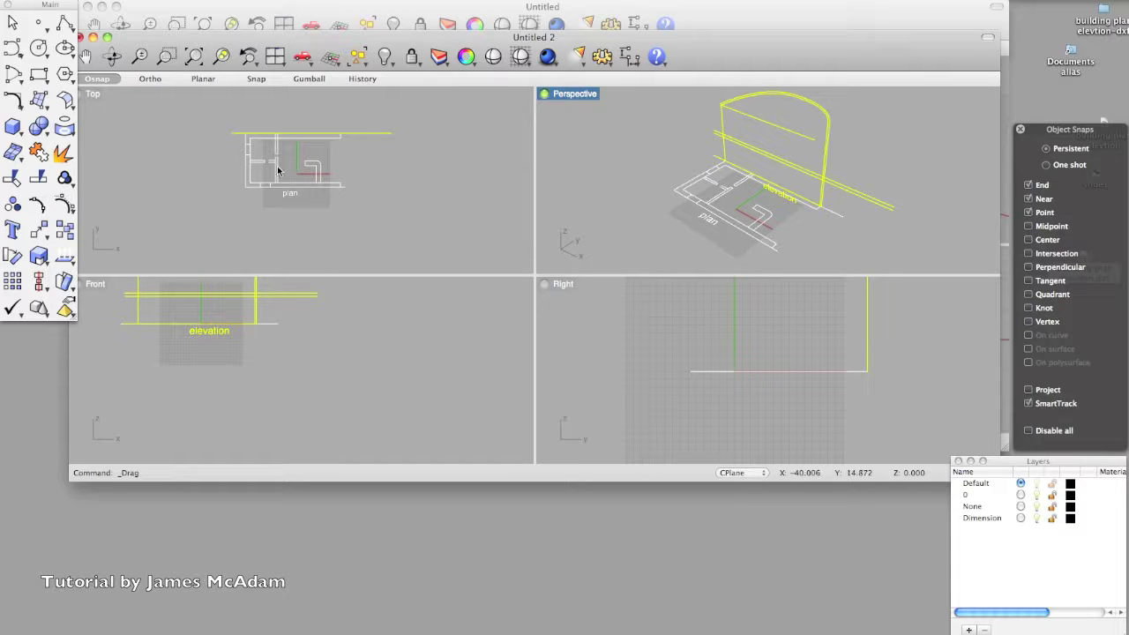
Start a polyline at the wall end, placing points at the plan's top-left and lower-left corners.
left_click(64, 42)
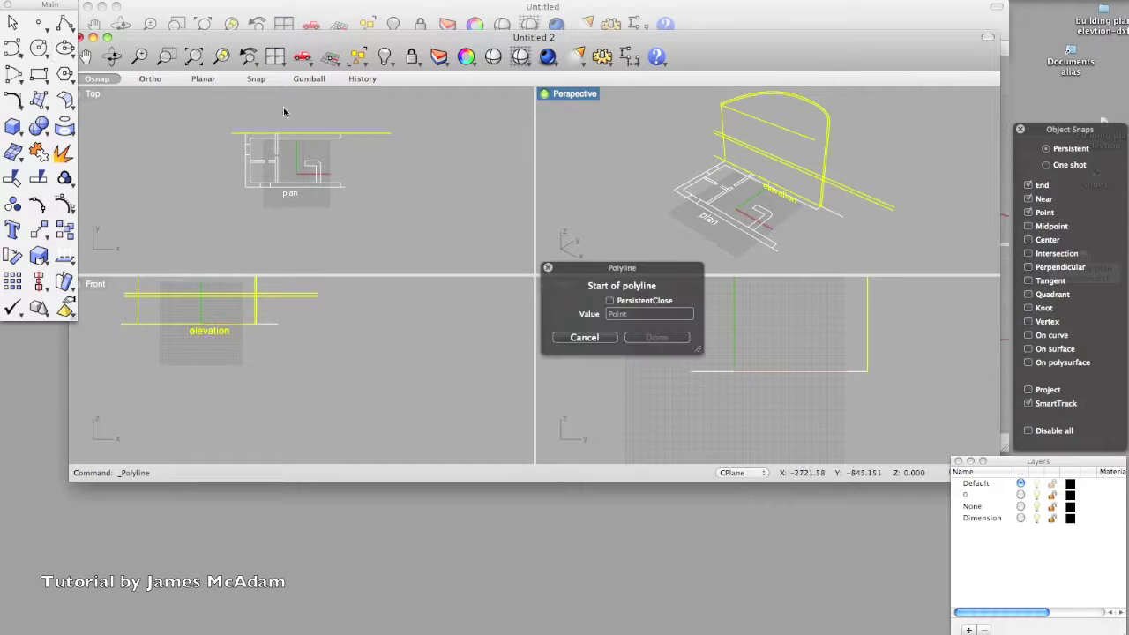
scroll(344, 141, "up", 5)
scroll(334, 132, "up", 3)
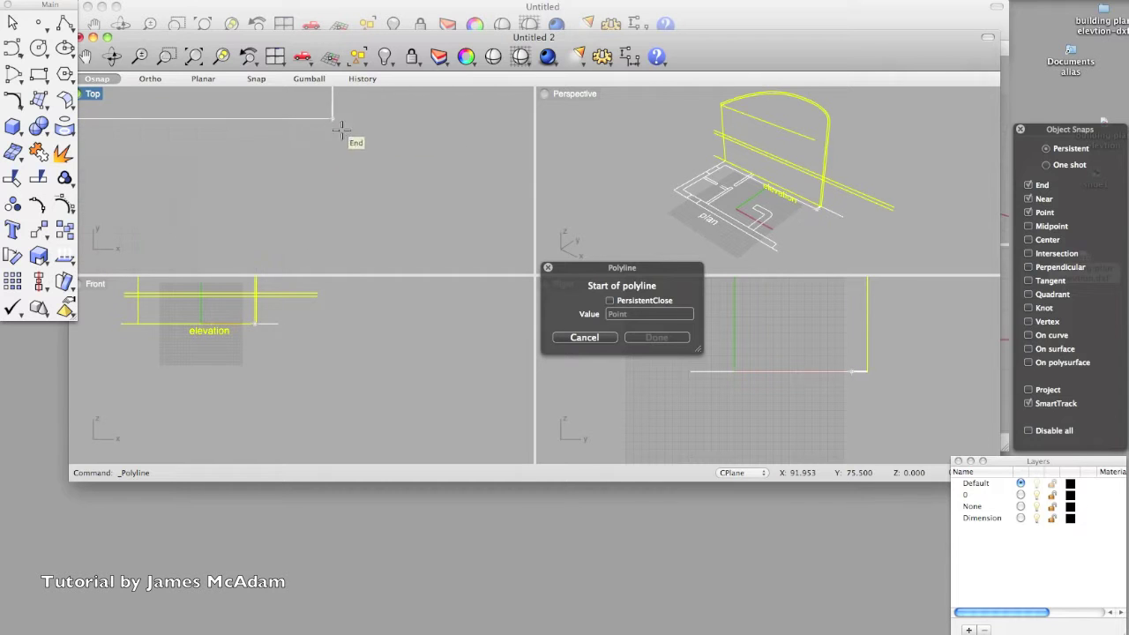
left_click(332, 123)
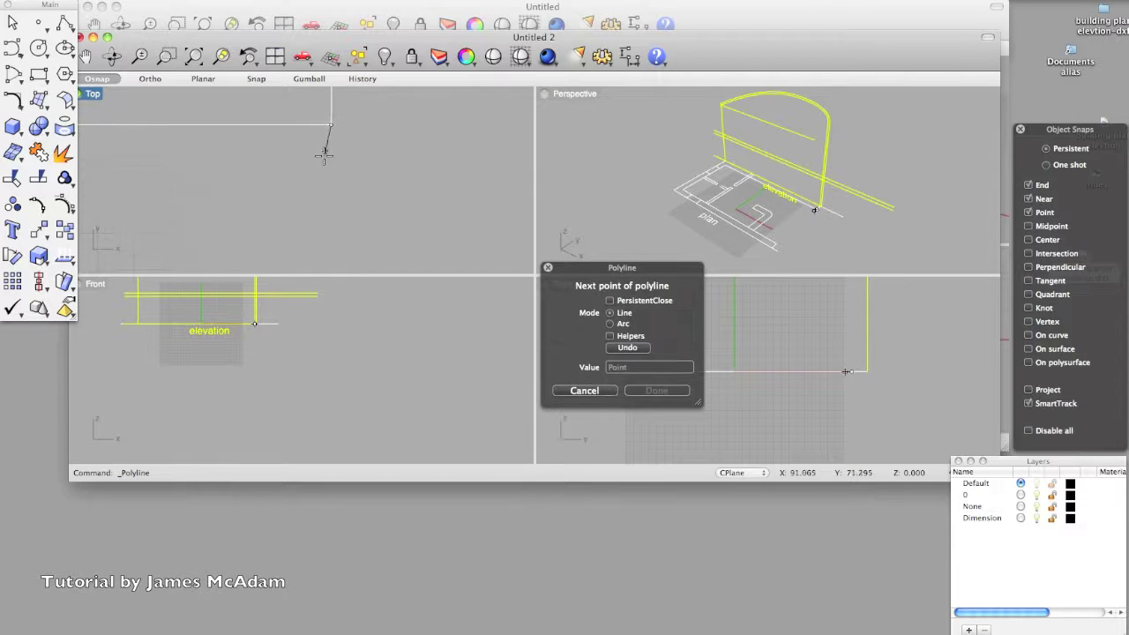
left_click(328, 97)
scroll(331, 114, "down", 6)
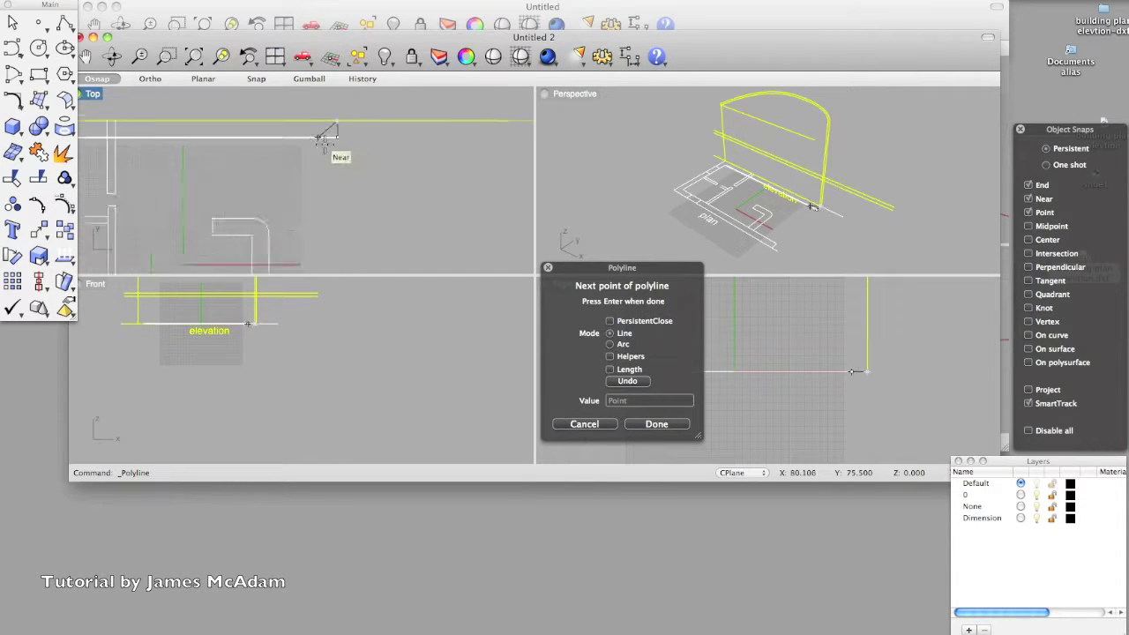
scroll(141, 139, "up", 5)
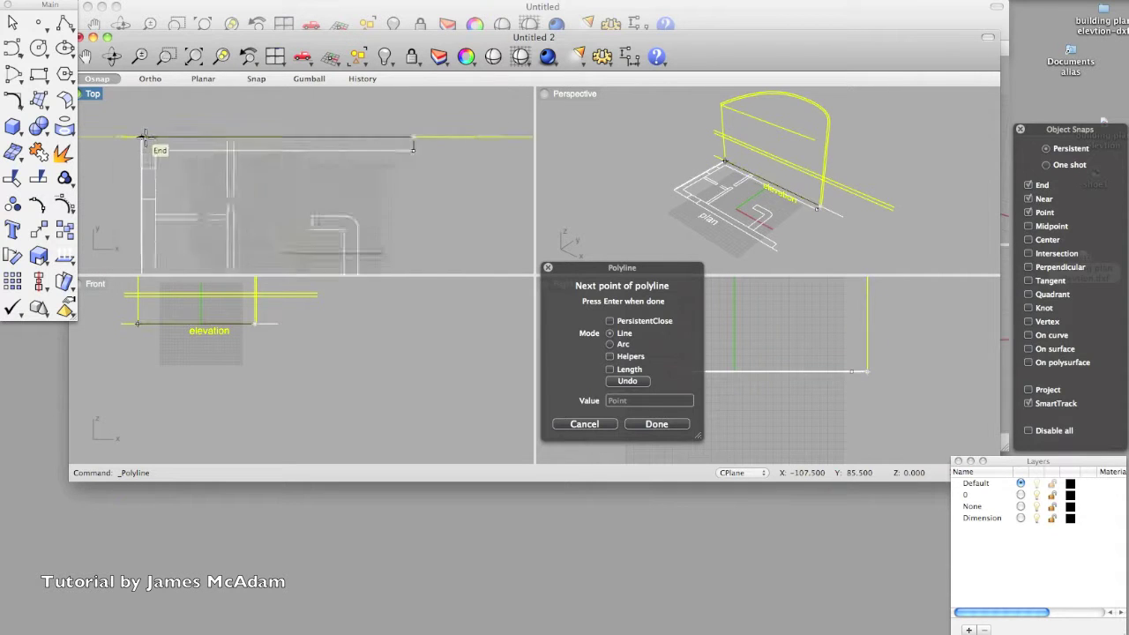
left_click(141, 140)
scroll(138, 144, "down", 5)
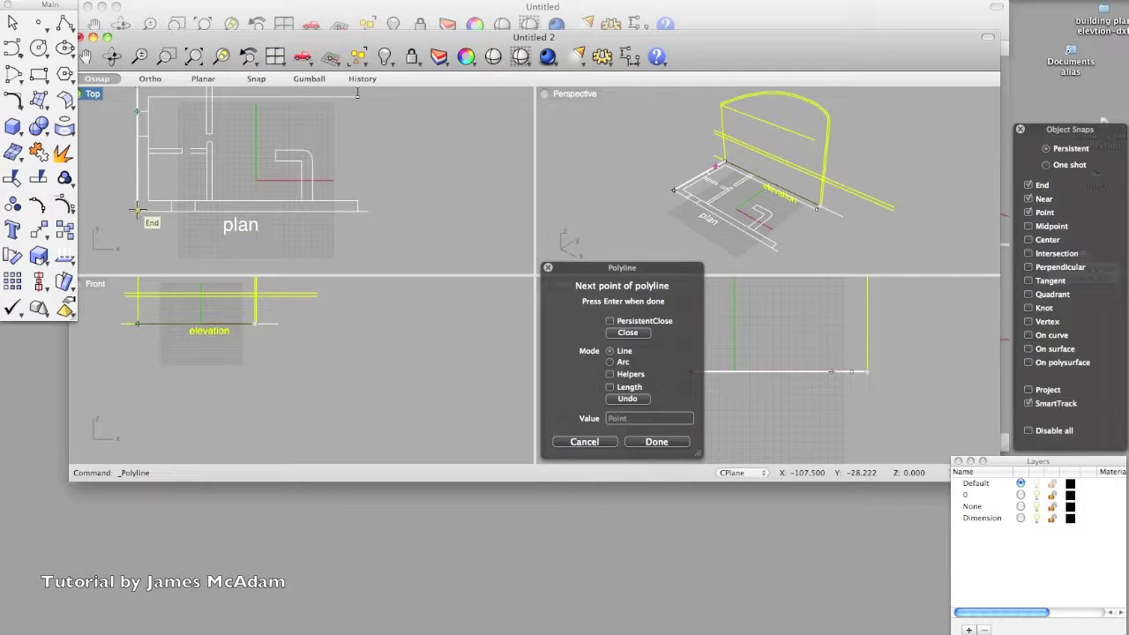
left_click(136, 211)
Add the lower-right and upper wall-end points and close the outline at its start.
scroll(363, 209, "up", 5)
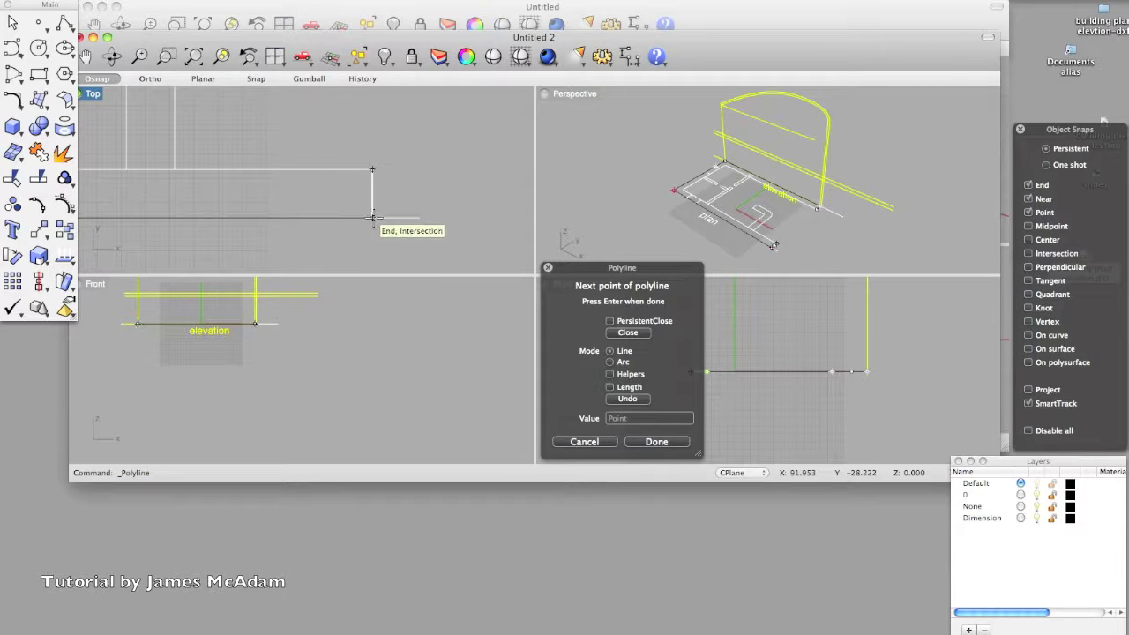
left_click(372, 216)
left_click(372, 169)
scroll(372, 169, "down", 5)
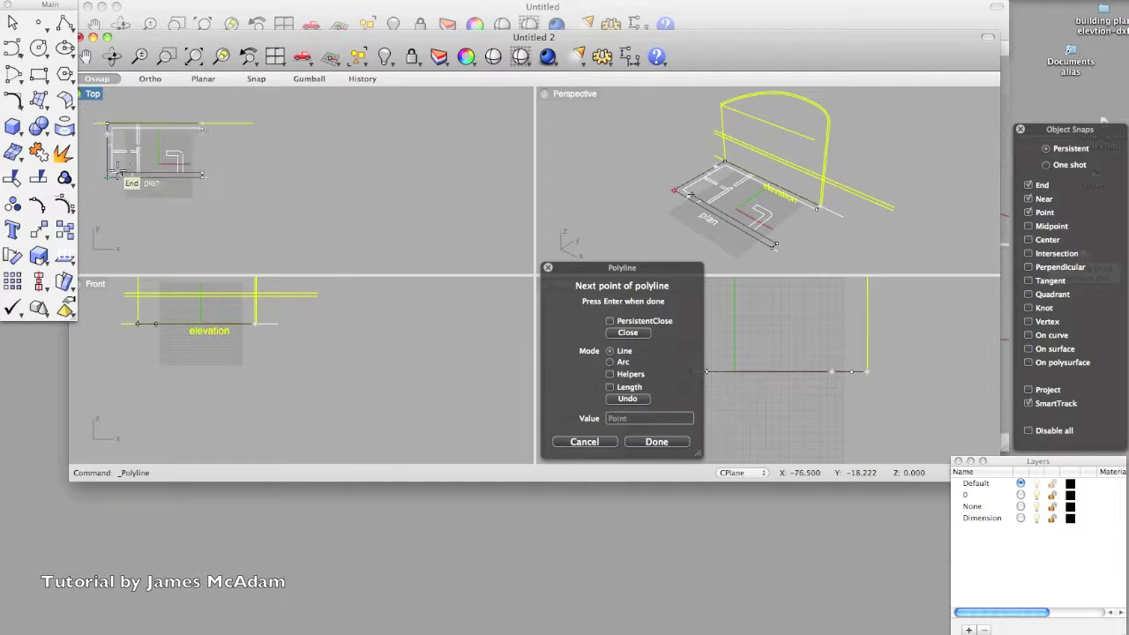
scroll(98, 165, "up", 5)
scroll(95, 182, "down", 5)
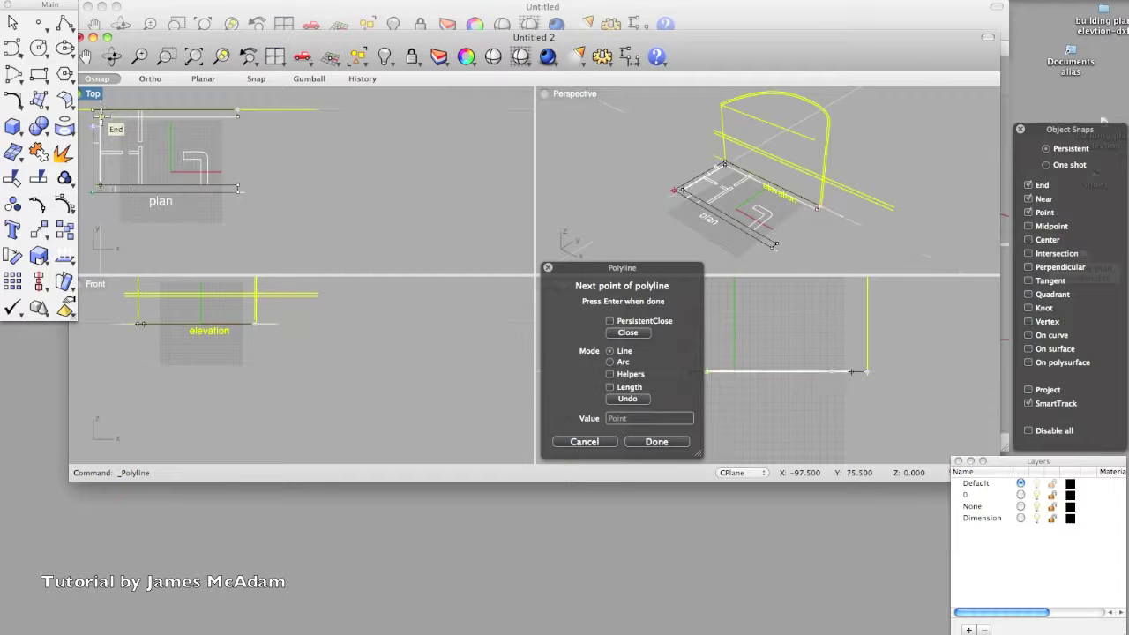
left_click(99, 113)
left_click(237, 112)
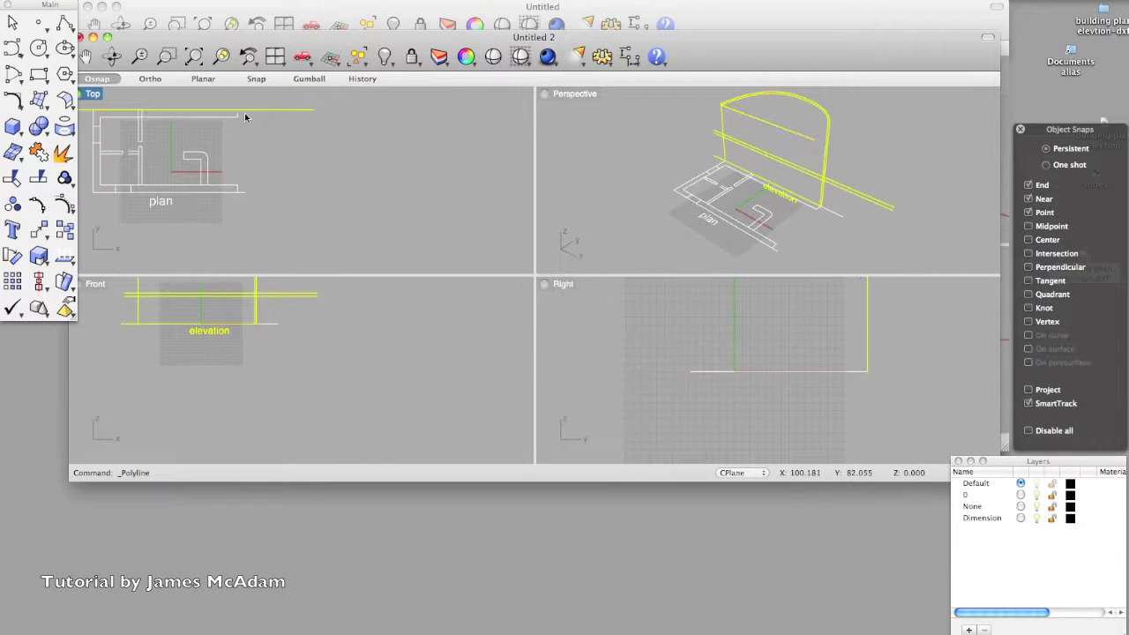
Select the new plan outline from among the overlapping curves.
scroll(246, 119, "up", 5)
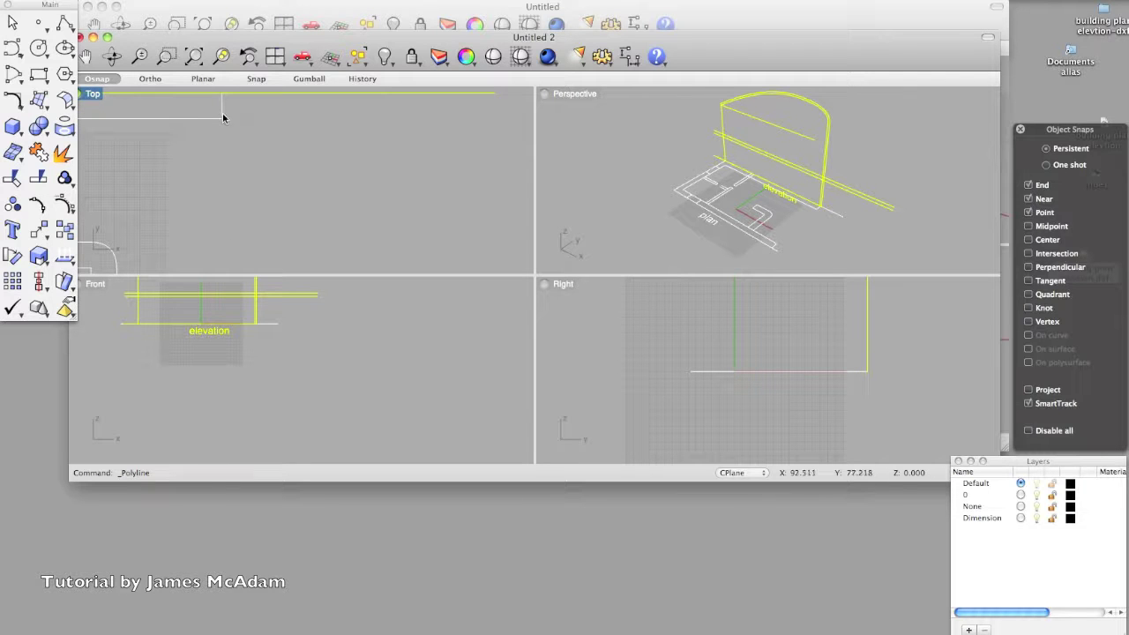
left_click(223, 117)
left_click(270, 132)
scroll(300, 164, "down", 5)
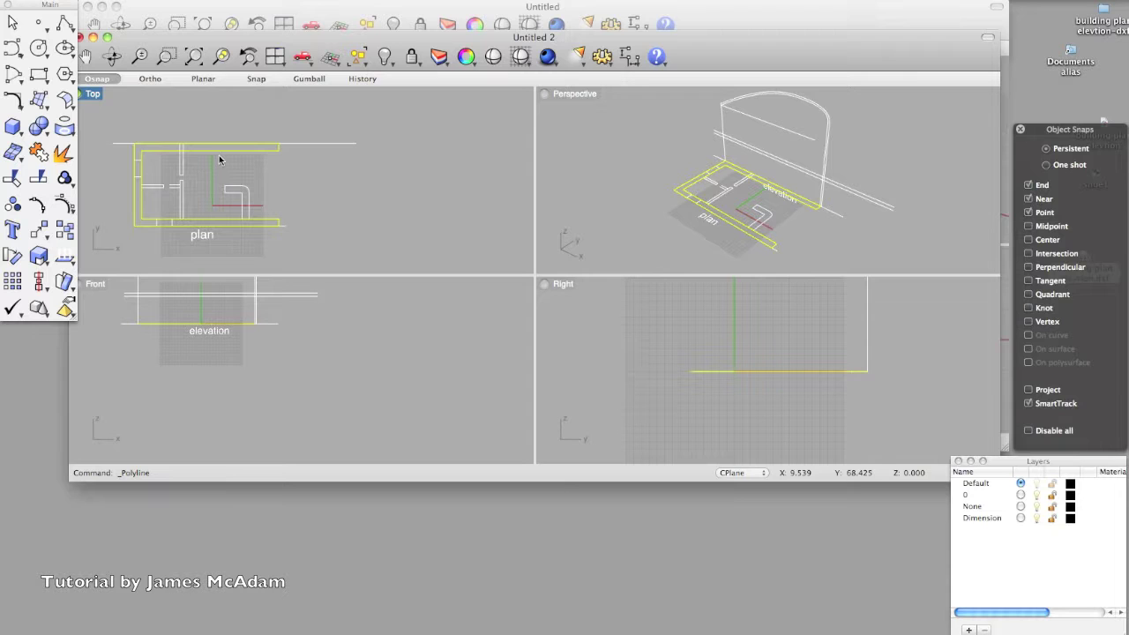
Extrude the plan outline as a solid up to the elevation's wall height.
left_click(21, 130)
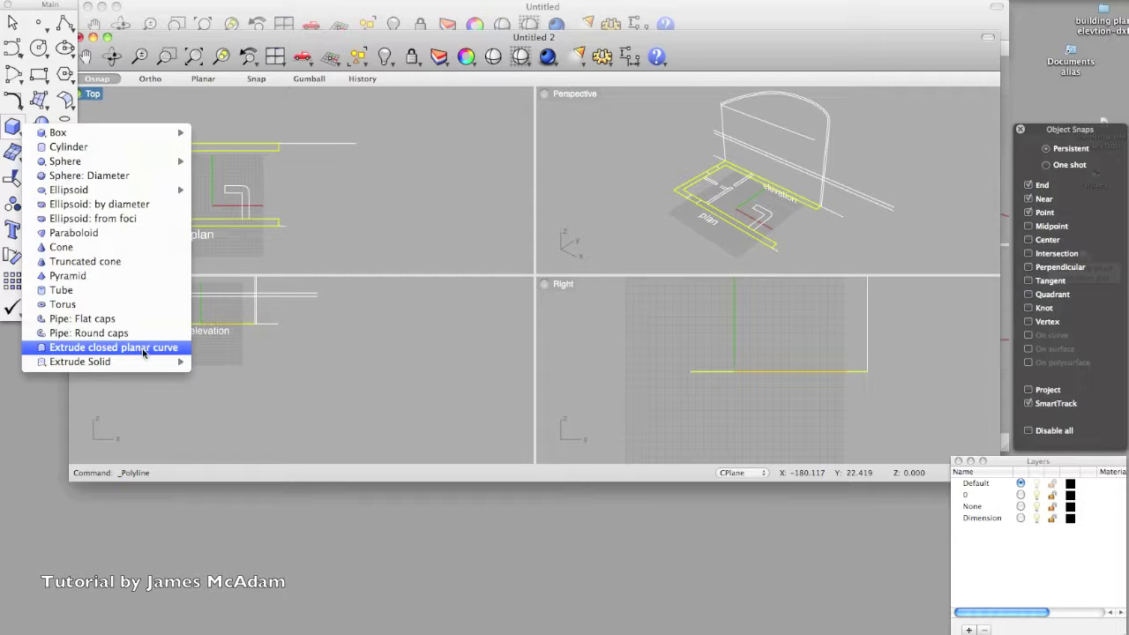
left_click(139, 353)
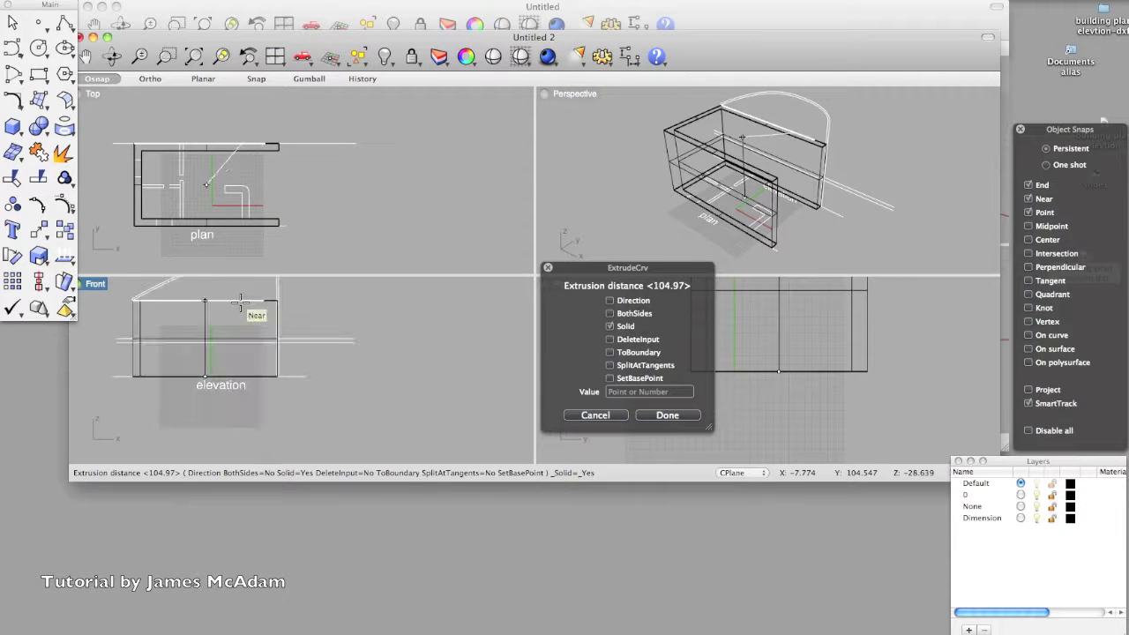
key("Escape")
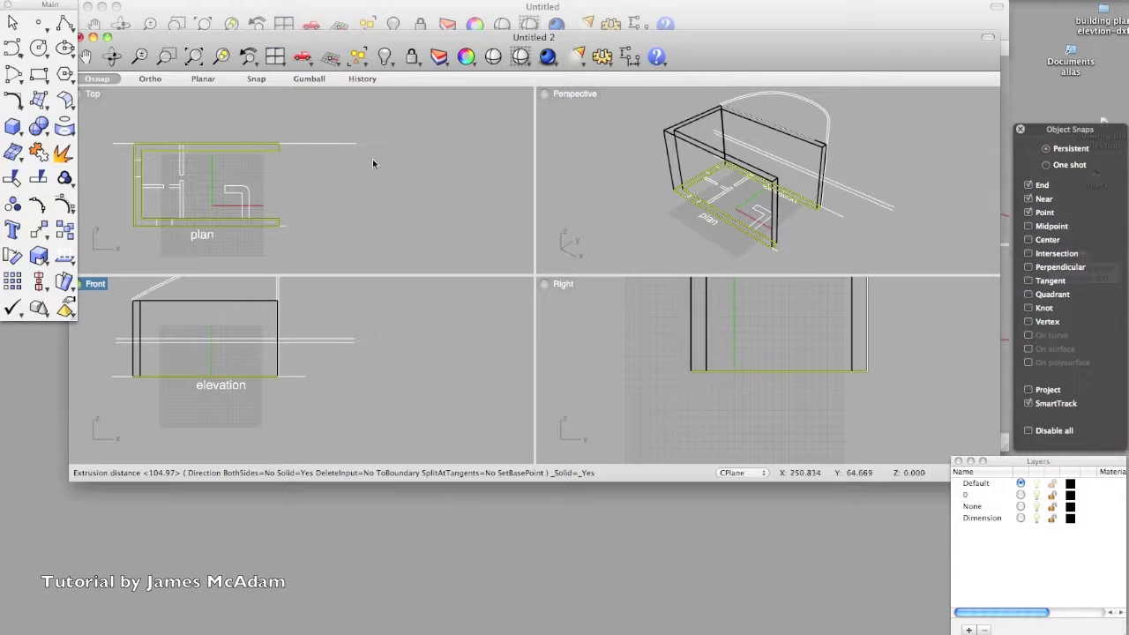
scroll(320, 180, "down", 3)
Select the roof arc in the Front view.
right_click_drag(547, 181, 795, 166)
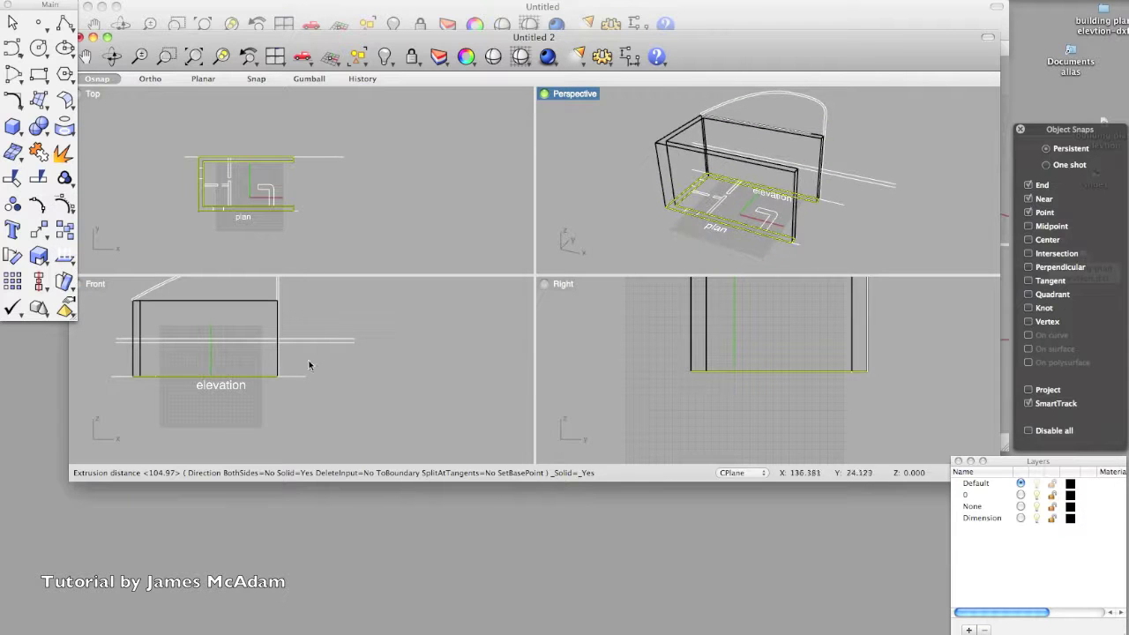
scroll(308, 365, "up", 2)
scroll(297, 382, "down", 4)
scroll(216, 343, "up", 2)
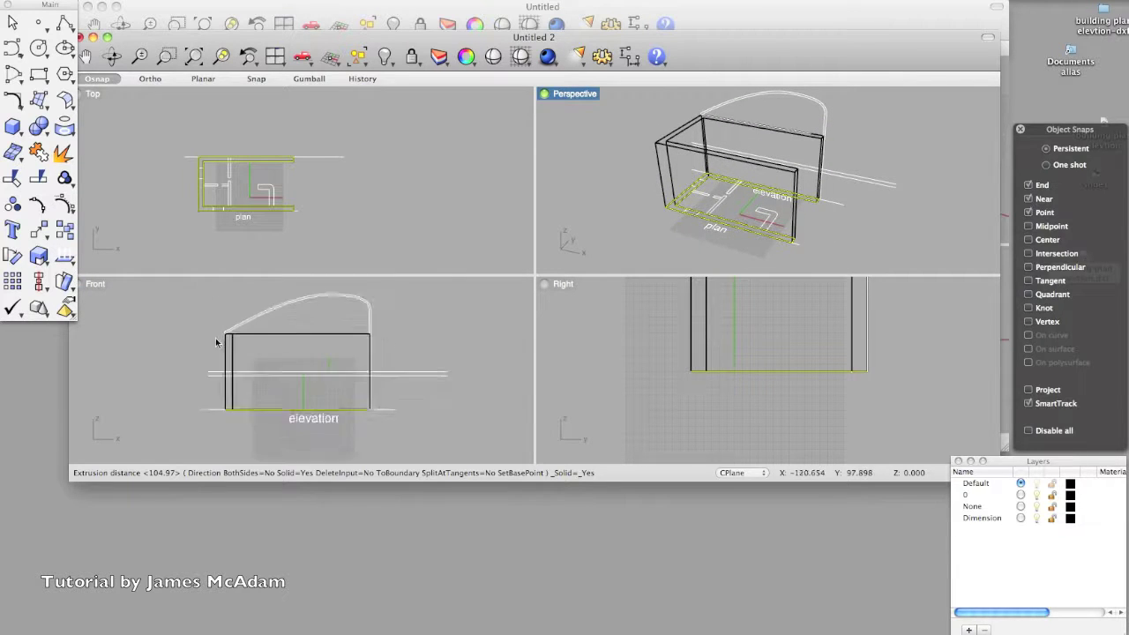
scroll(216, 343, "up", 3)
left_click(264, 310)
scroll(255, 326, "down", 3)
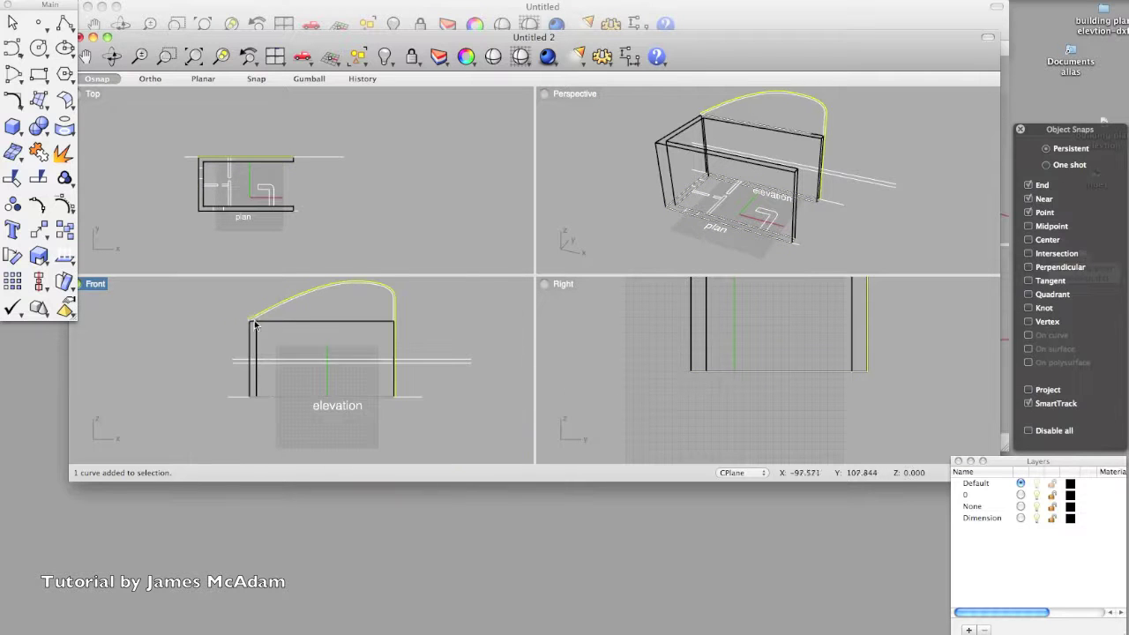
scroll(252, 325, "up", 6)
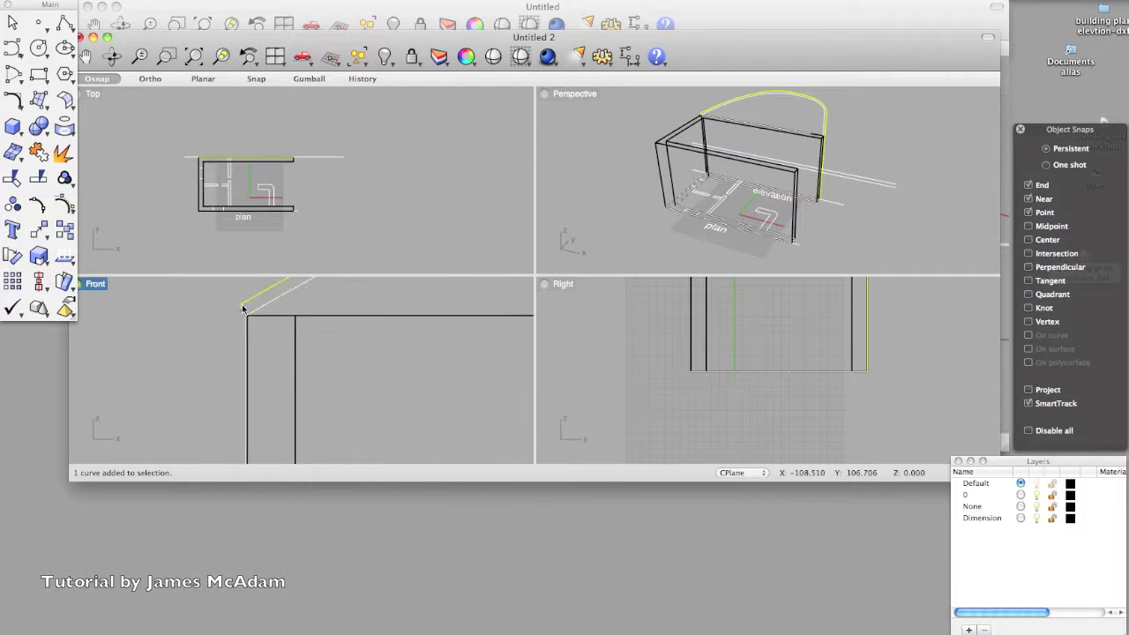
scroll(244, 313, "down", 3)
scroll(449, 456, "up", 6)
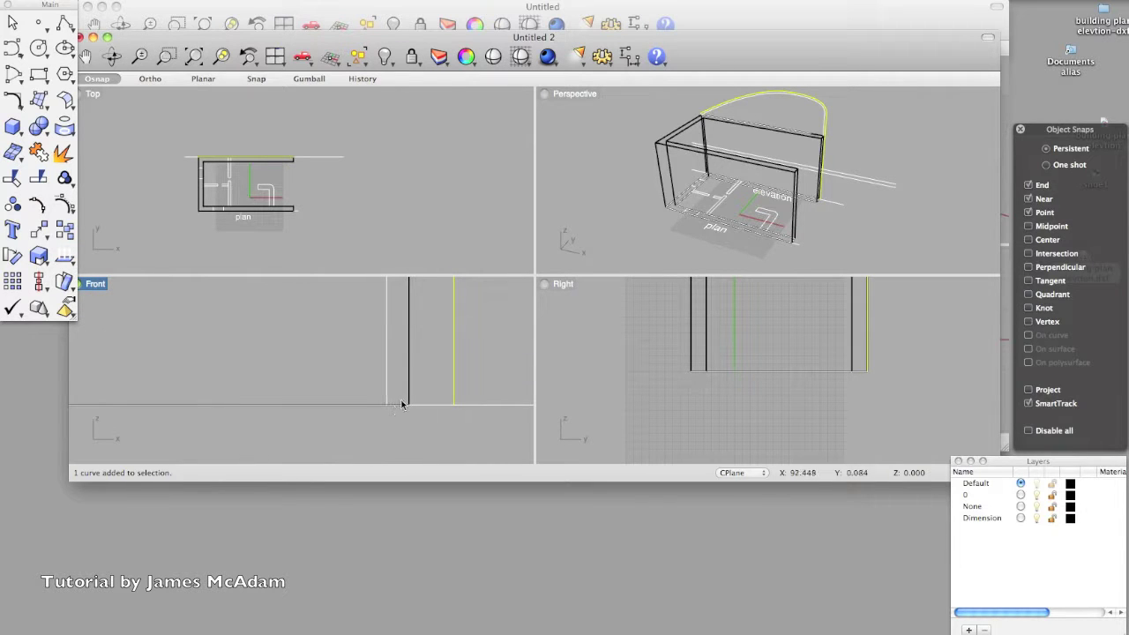
Draw a line connecting the lower ends of the two roof curves.
left_click(12, 48)
left_click(454, 406)
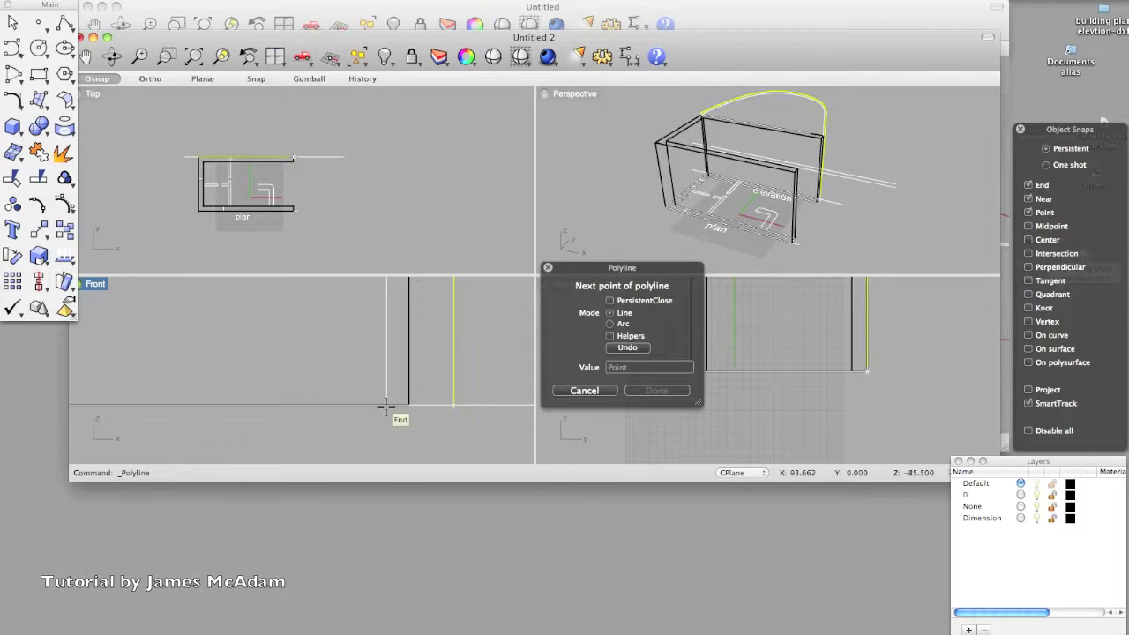
scroll(391, 405, "down", 2)
left_click(387, 405)
scroll(385, 405, "down", 1)
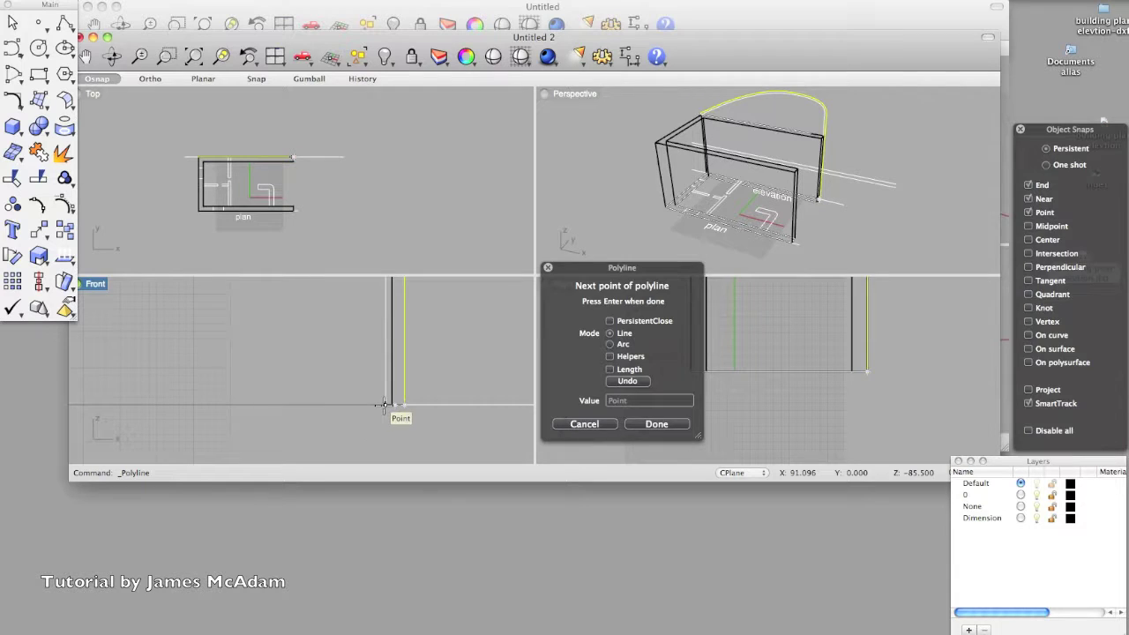
key("Return")
scroll(394, 406, "down", 1)
scroll(396, 408, "down", 1)
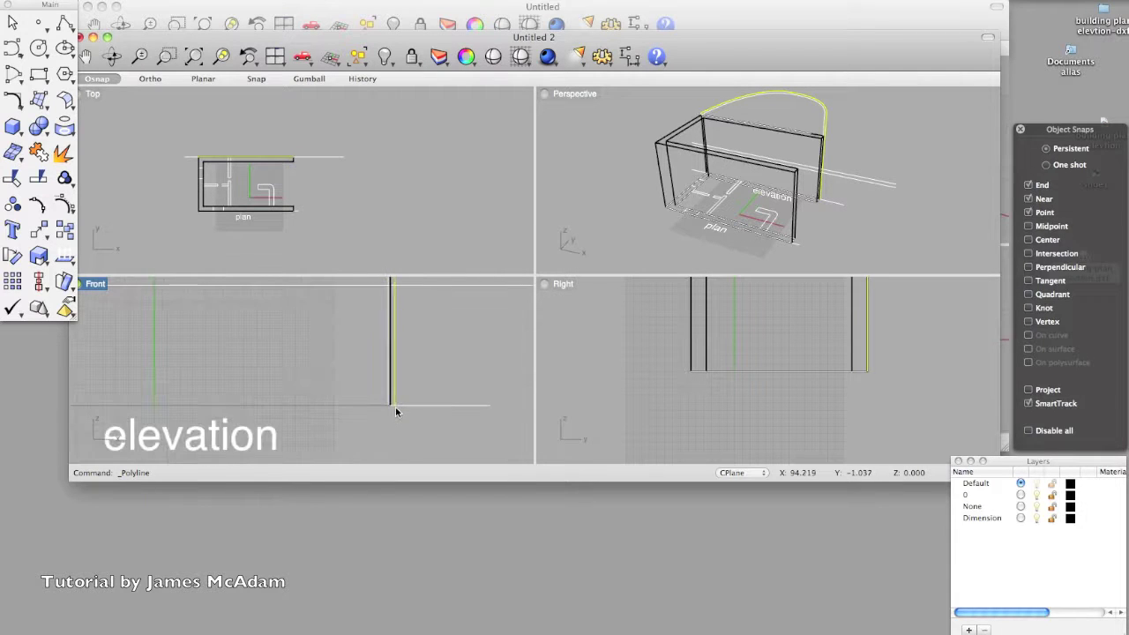
scroll(395, 409, "up", 2)
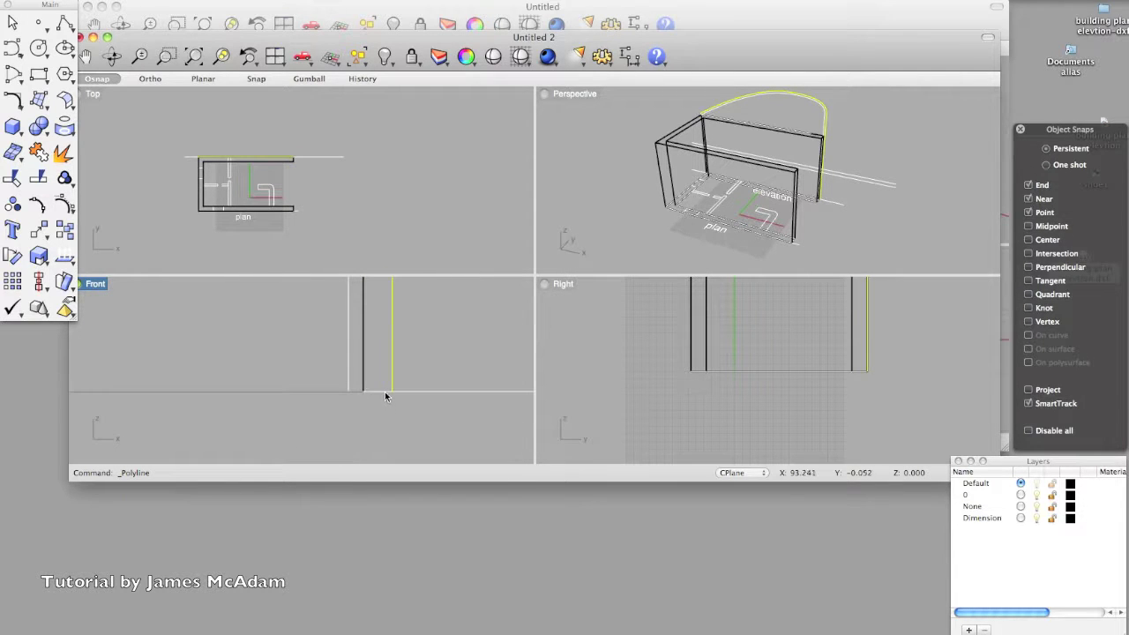
Add the remaining overlapping roof profile curves at the wall base to the selection.
left_click(385, 395)
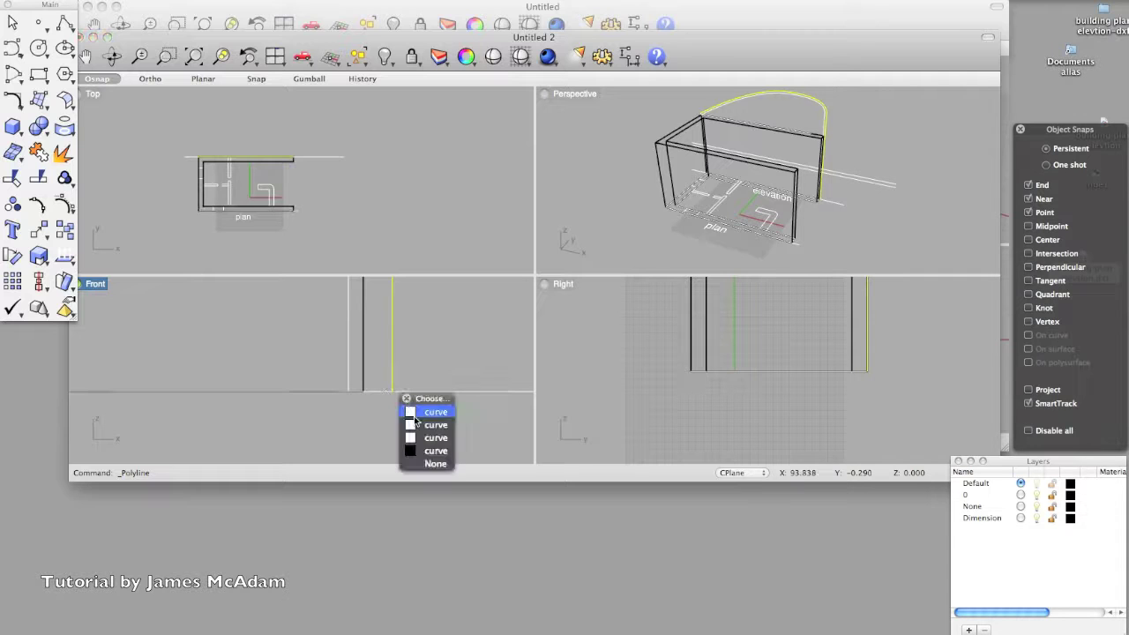
left_click(419, 451)
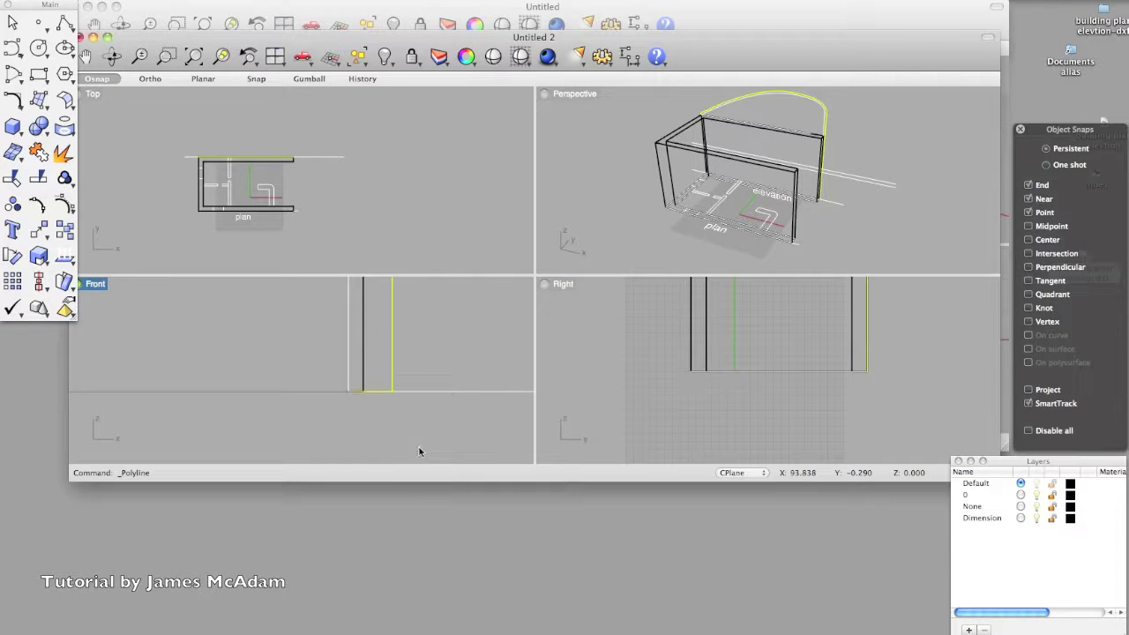
scroll(351, 366, "down", 3)
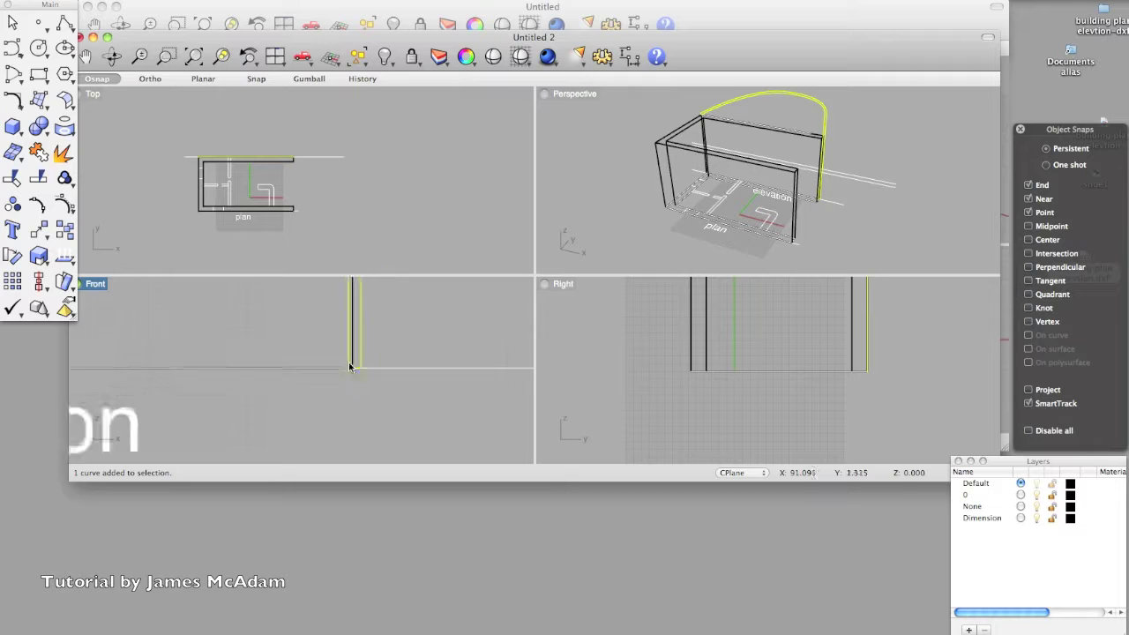
scroll(351, 362, "down", 2)
scroll(262, 320, "up", 5)
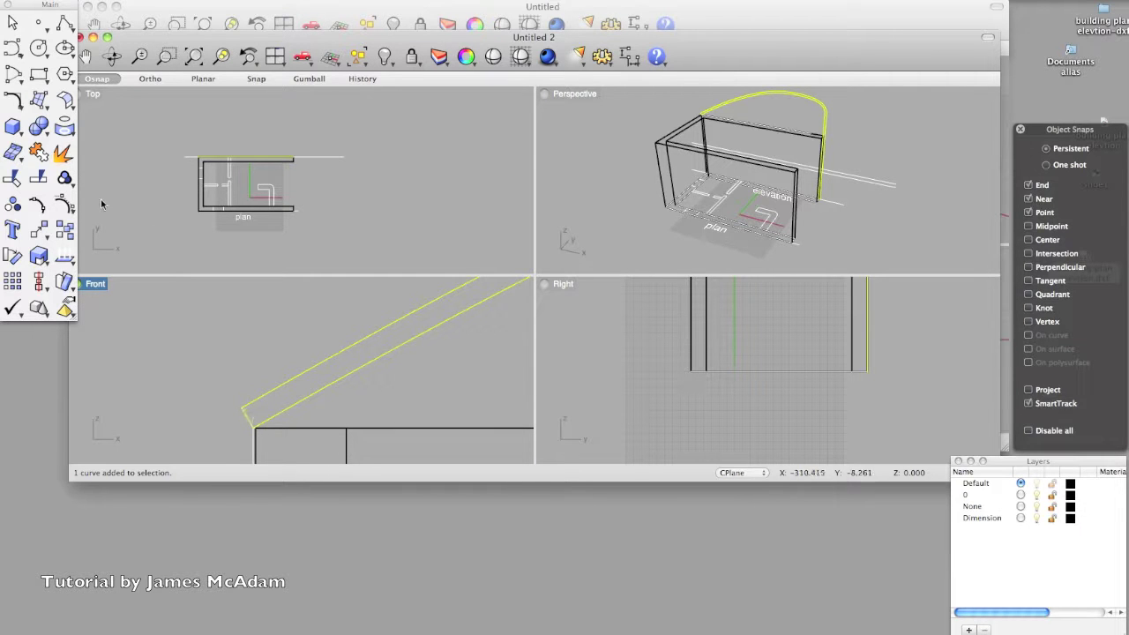
Join the four selected roof curves into one closed curve.
left_click(37, 152)
type("Join")
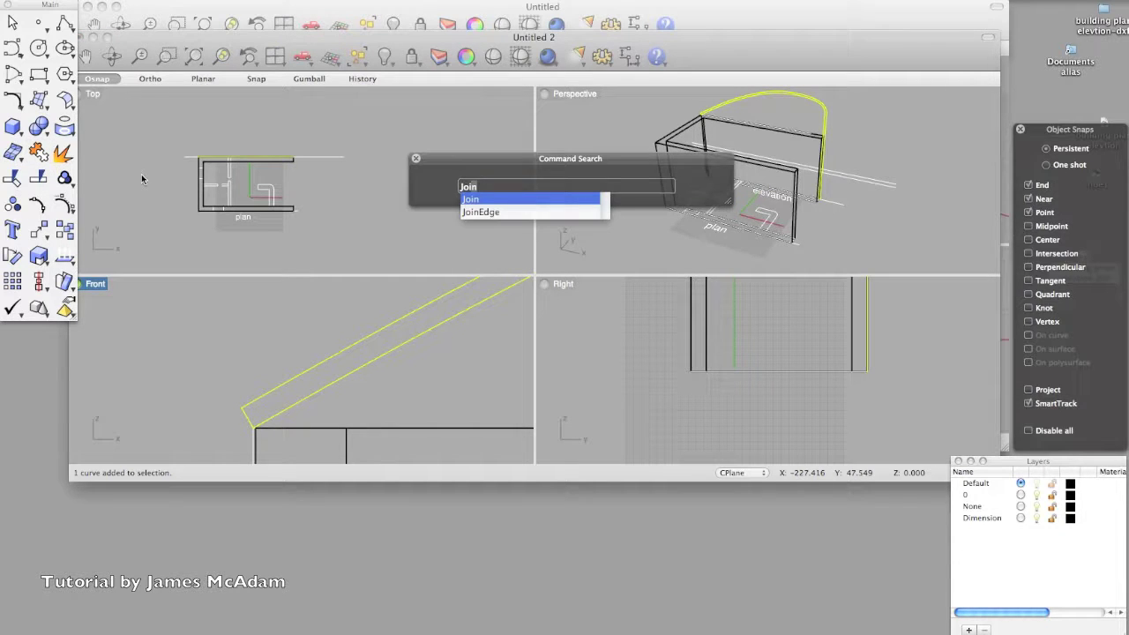
key("Return")
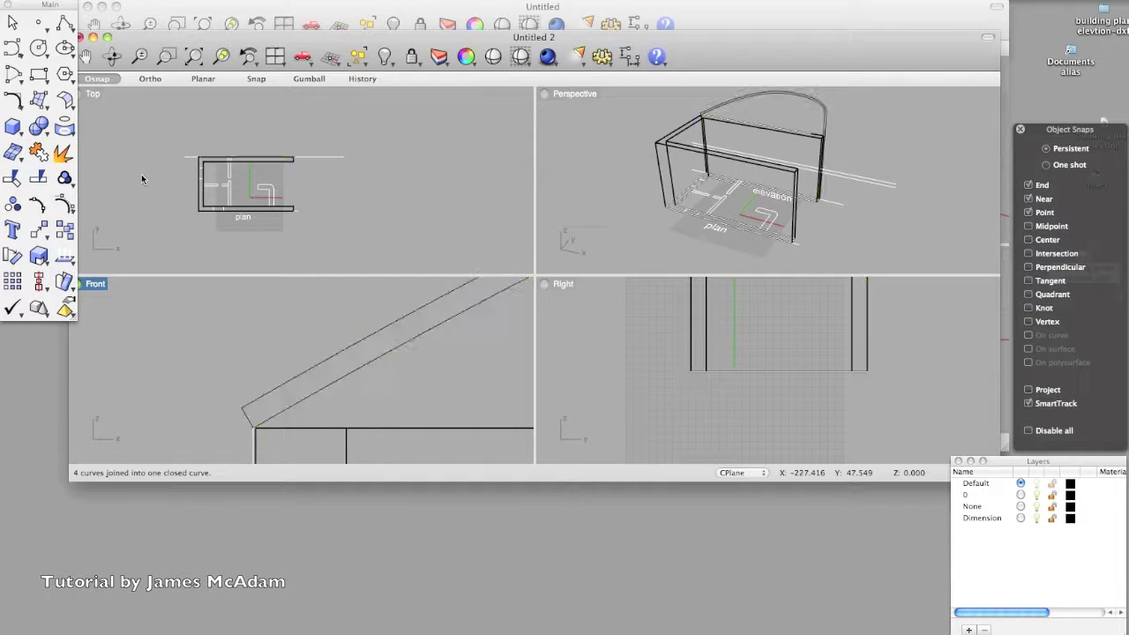
scroll(275, 311, "down", 5)
key("Escape")
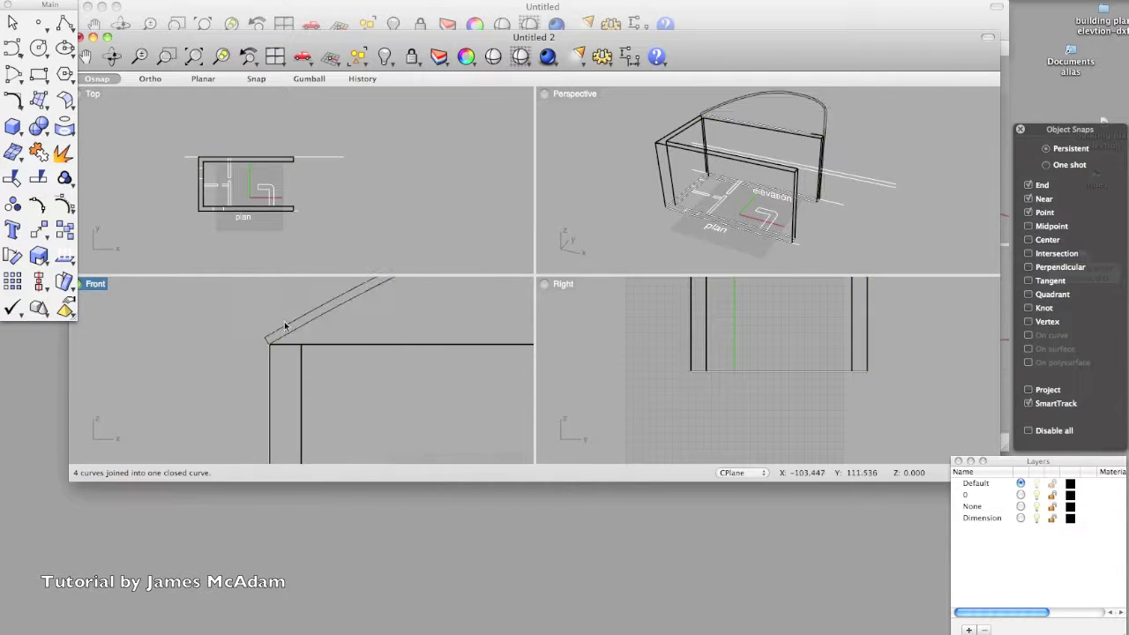
Extrude the joined roof curve as a solid across the plan to its edge.
left_click(284, 328)
scroll(285, 326, "down", 5)
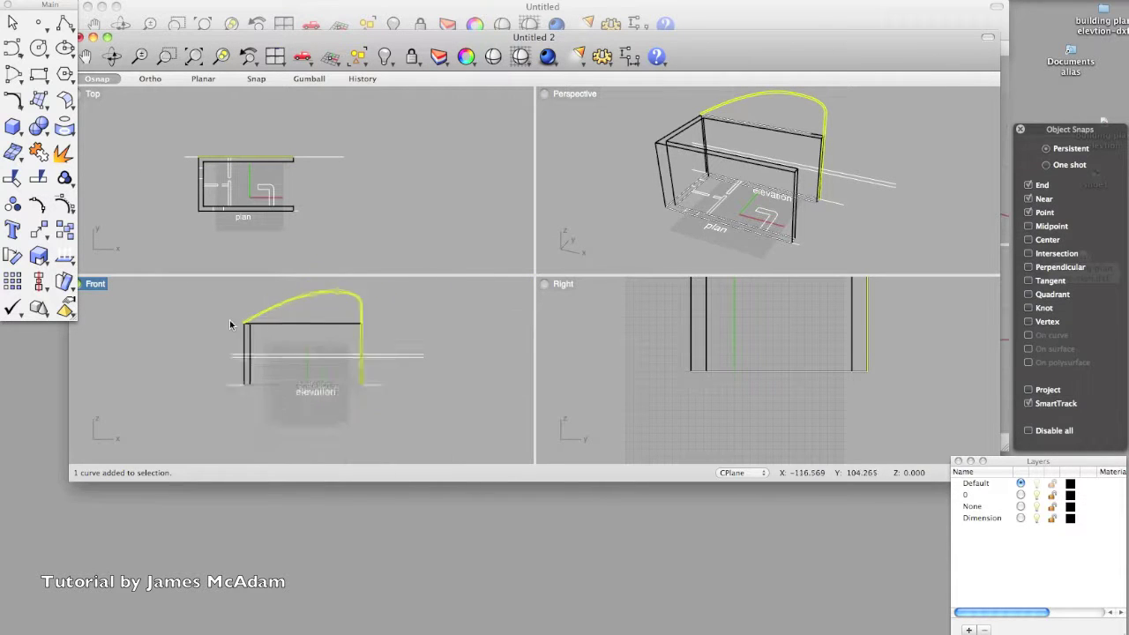
left_click(12, 127)
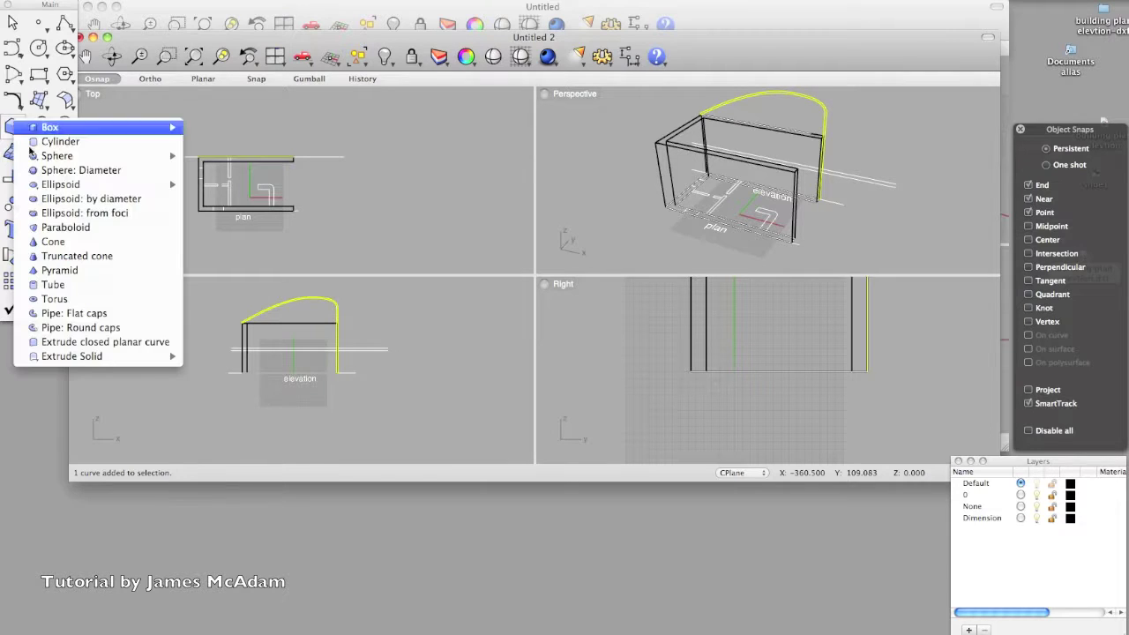
left_click(75, 342)
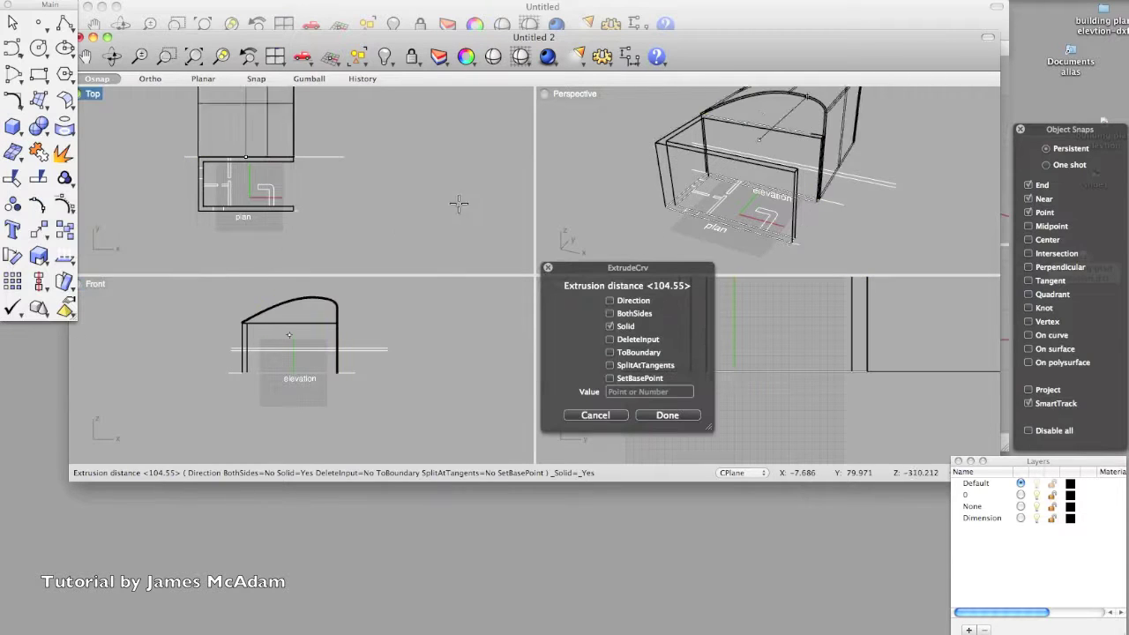
scroll(284, 216, "up", 4)
left_click(282, 213)
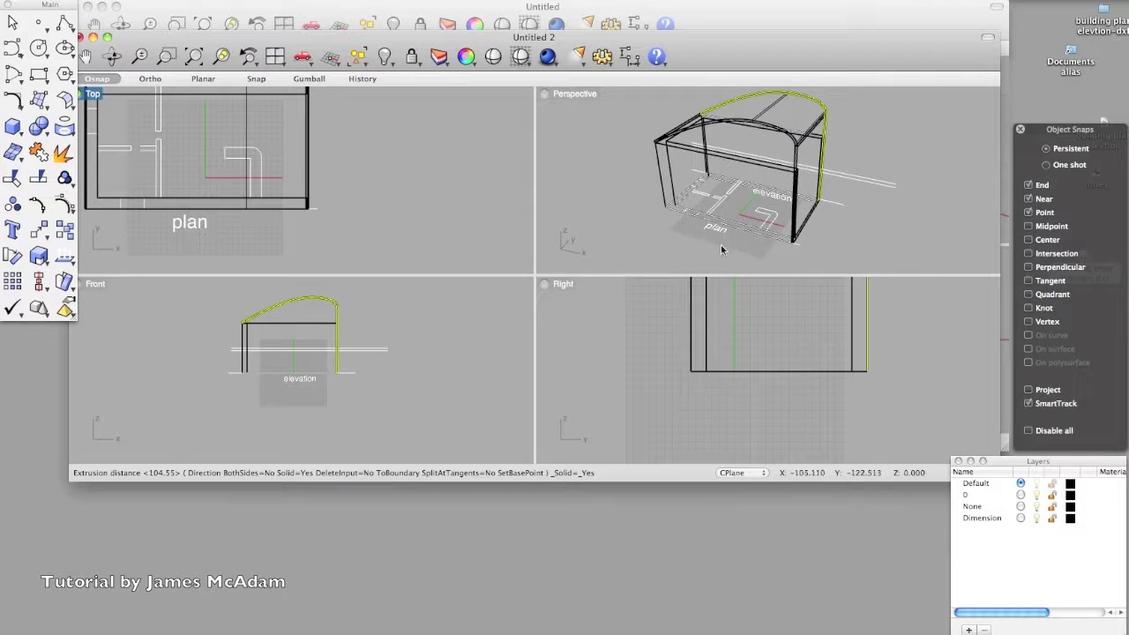
scroll(788, 191, "down", 3)
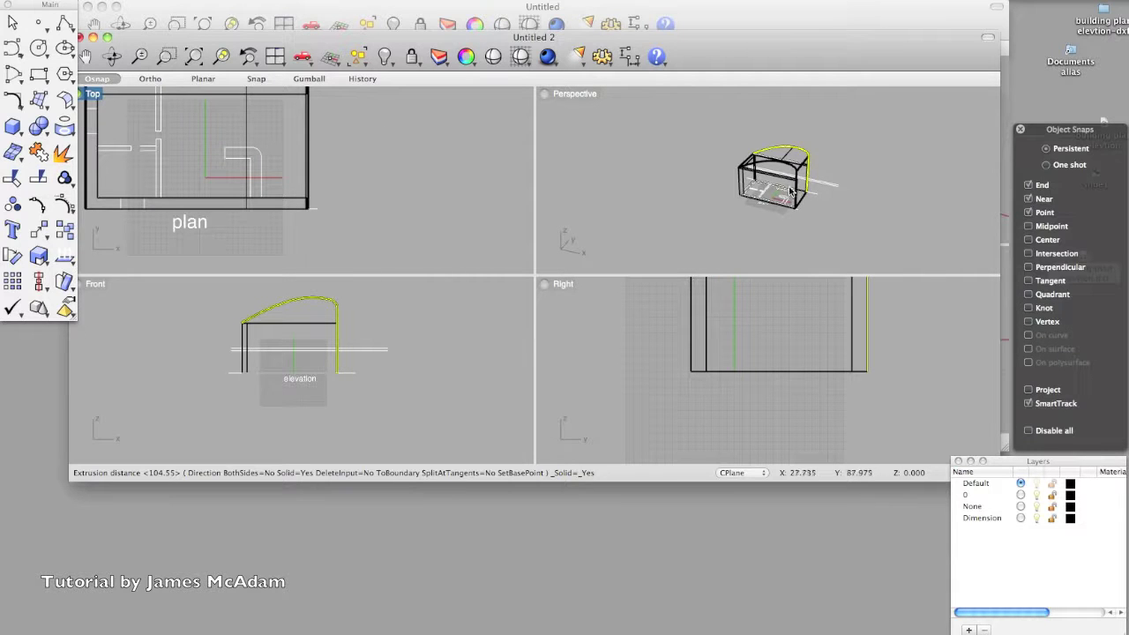
scroll(770, 196, "down", 2)
scroll(777, 183, "up", 3)
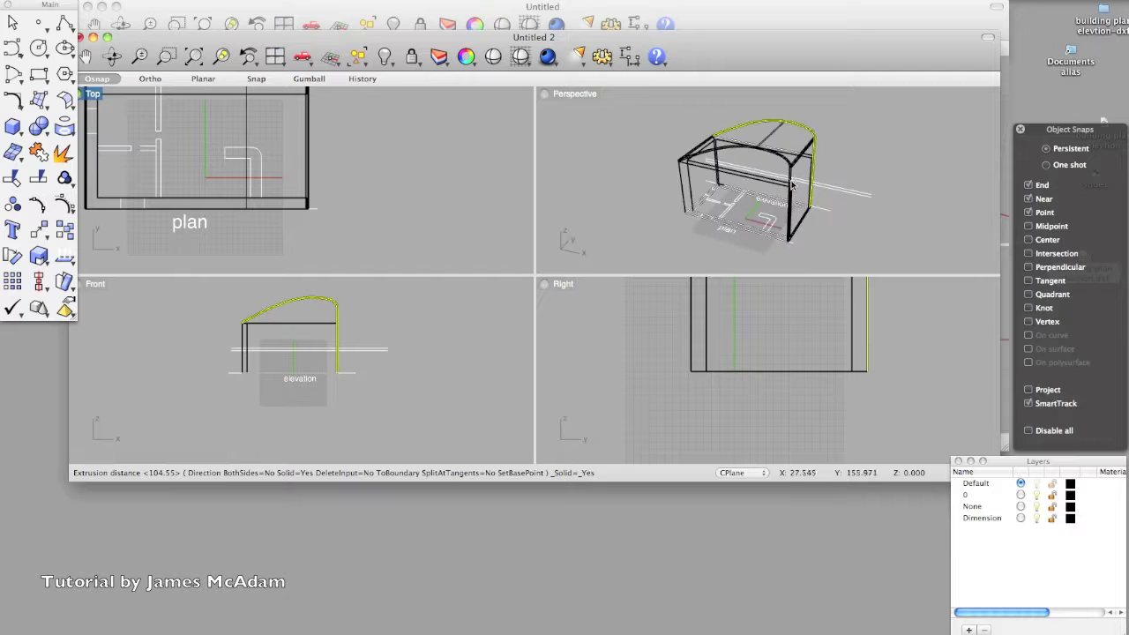
right_click(790, 180)
Switch the Perspective view to Shaded and orbit to reveal the curved roof and side.
left_click(824, 221)
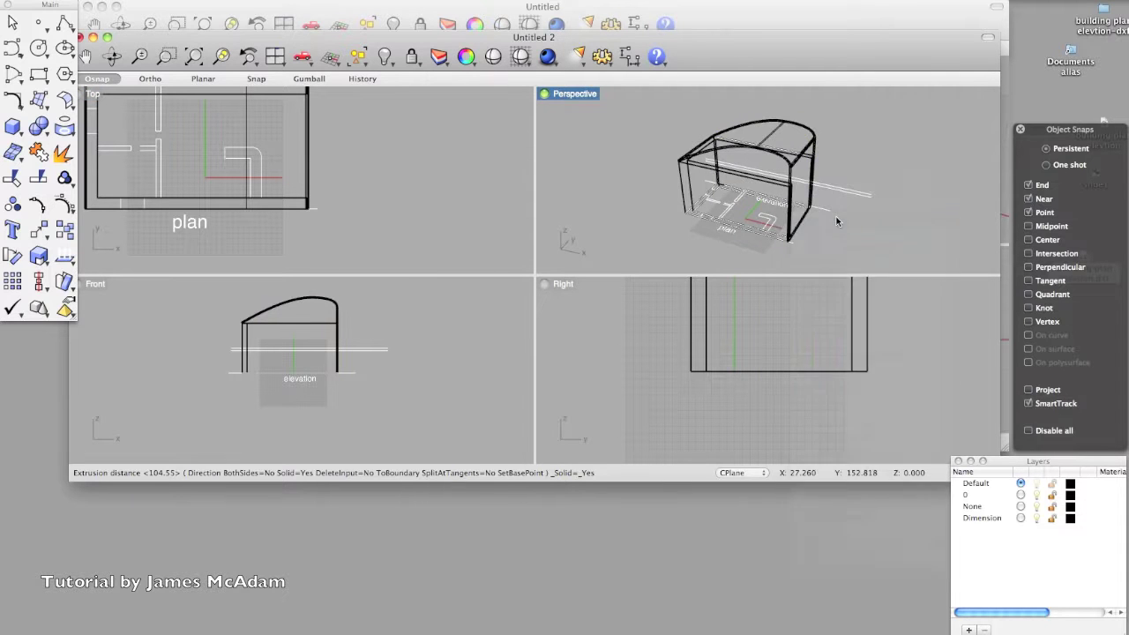
mouse_move(847, 194)
right_mouse_down()
mouse_move(834, 165)
mouse_move(780, 154)
mouse_move(589, 169)
mouse_move(612, 247)
mouse_move(890, 174)
mouse_move(917, 187)
mouse_move(848, 190)
right_mouse_up()
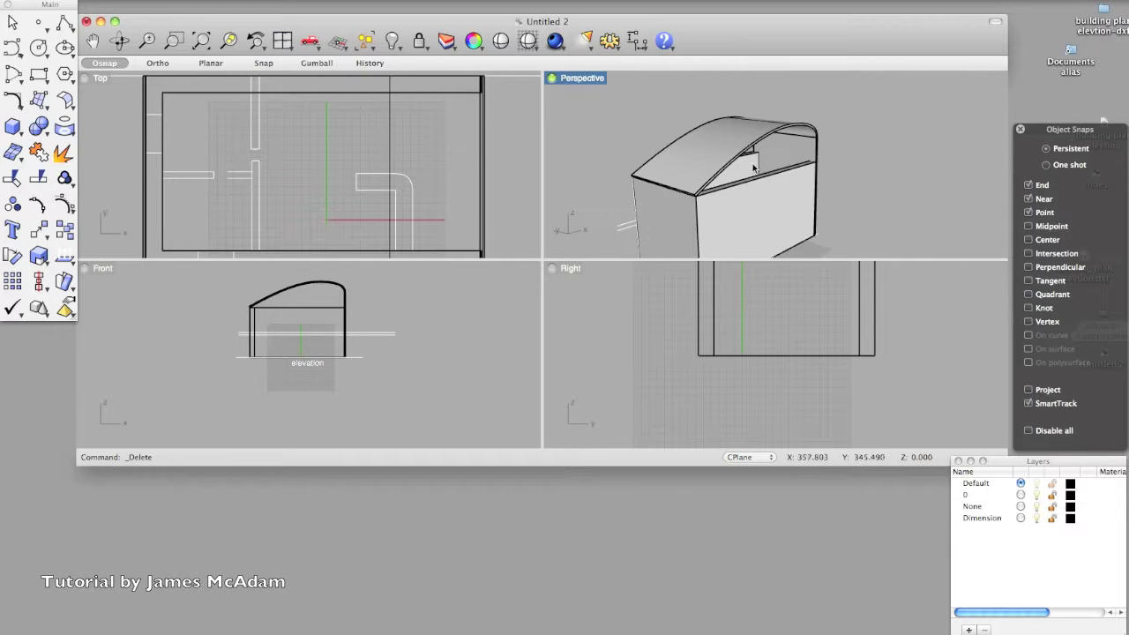
right_click_drag(753, 168, 688, 176)
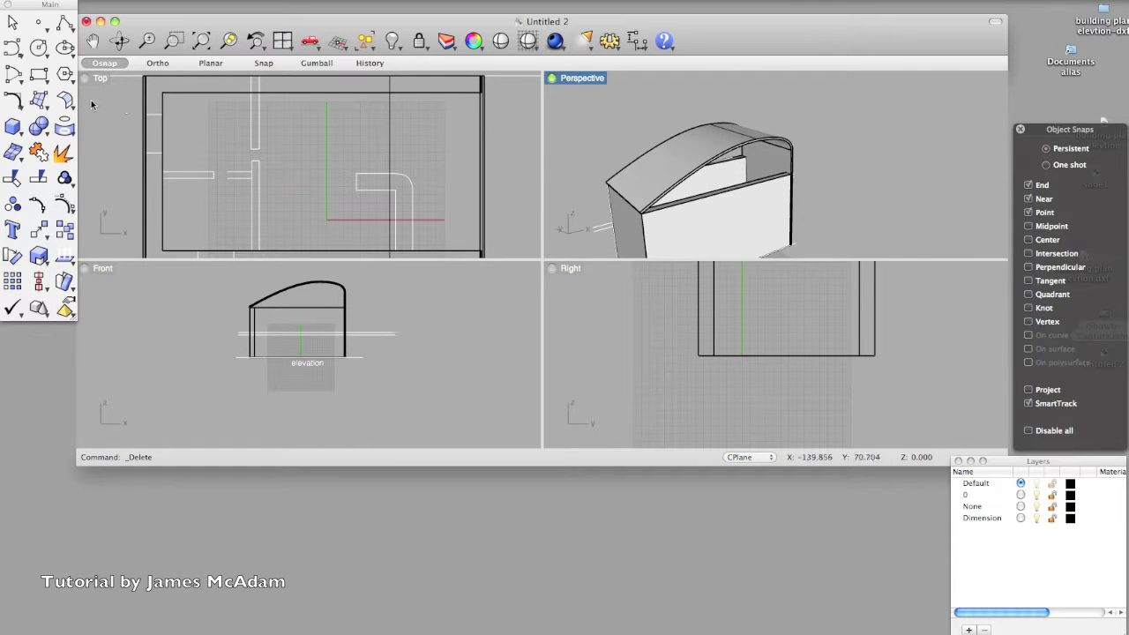
Draw a rectangle between the inner wall corners in the Top view.
left_click(40, 76)
scroll(186, 104, "up", 3)
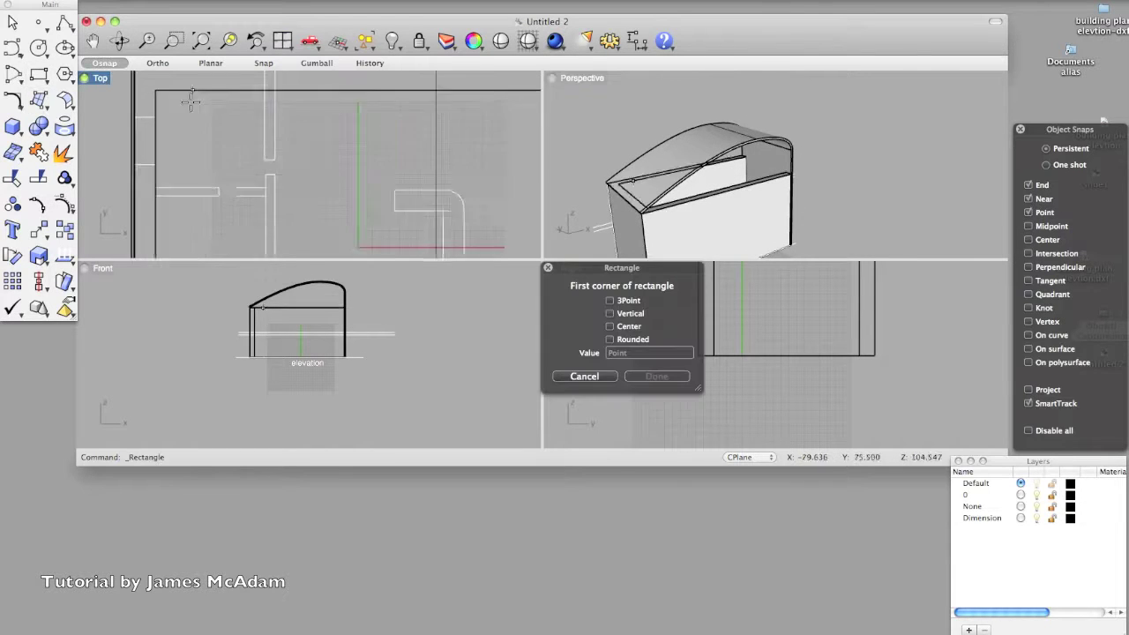
left_click(144, 88)
scroll(172, 123, "down", 3)
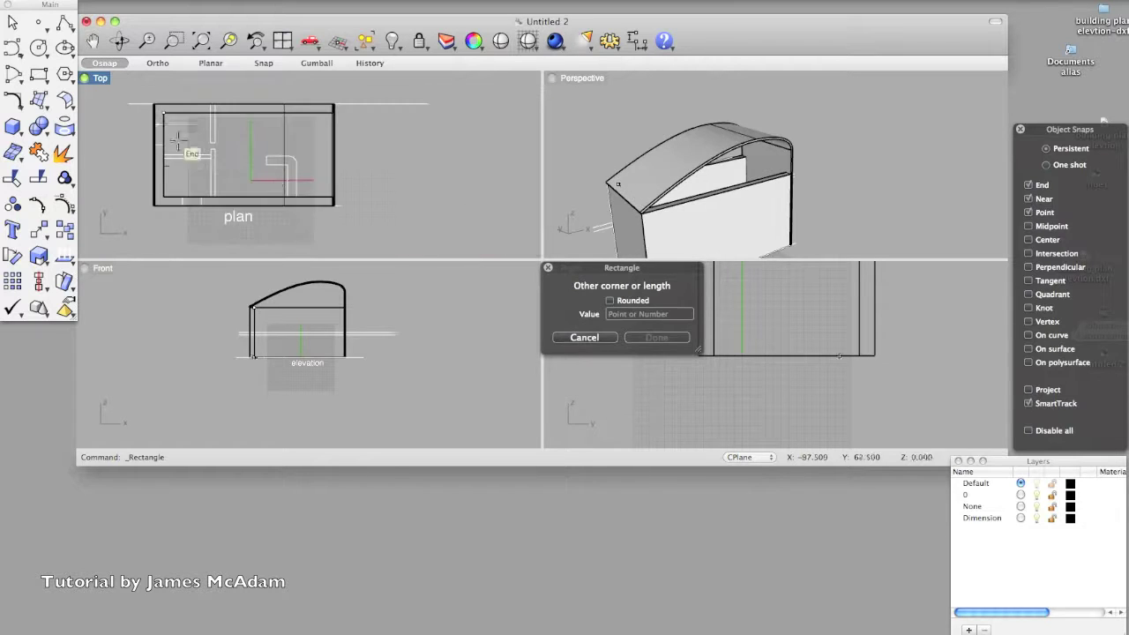
scroll(334, 200, "up", 2)
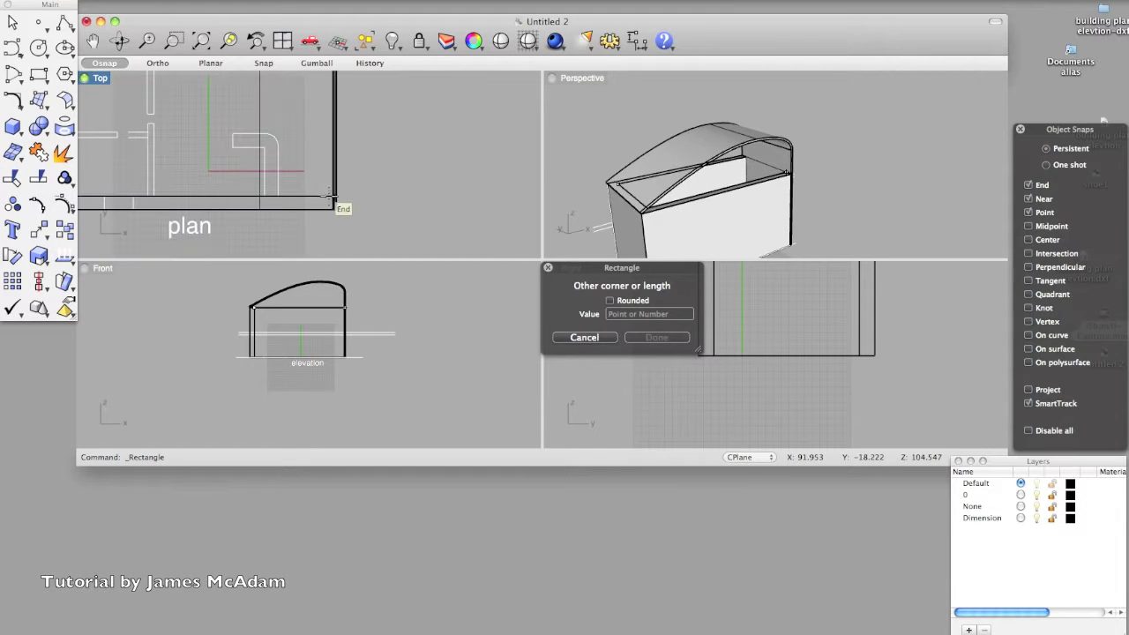
scroll(337, 203, "up", 2)
left_click(335, 201)
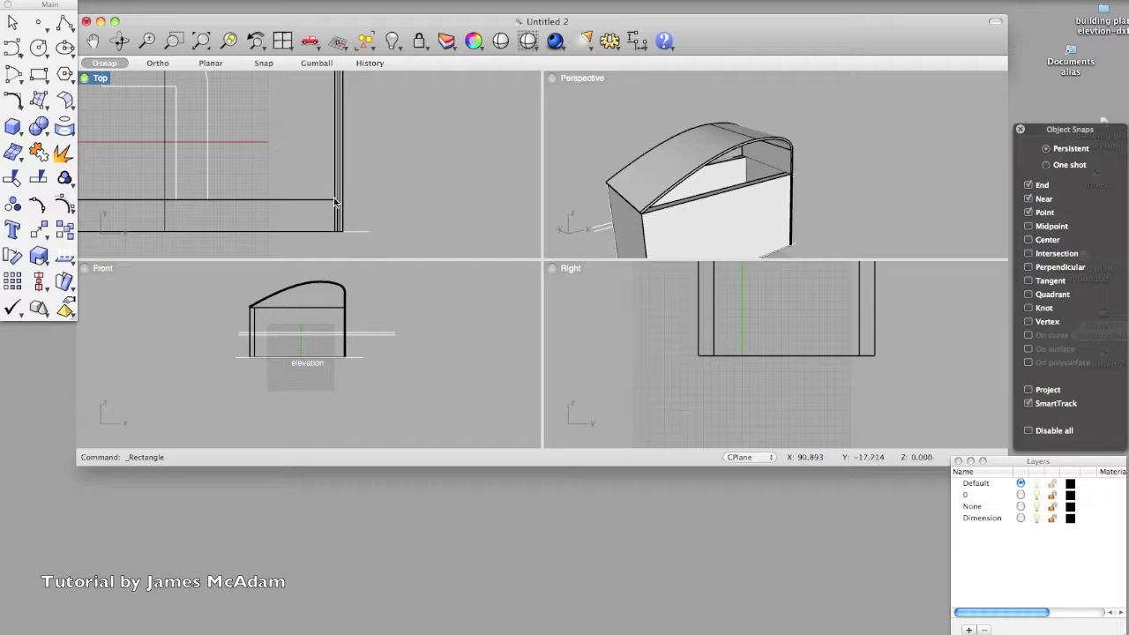
scroll(333, 196, "down", 3)
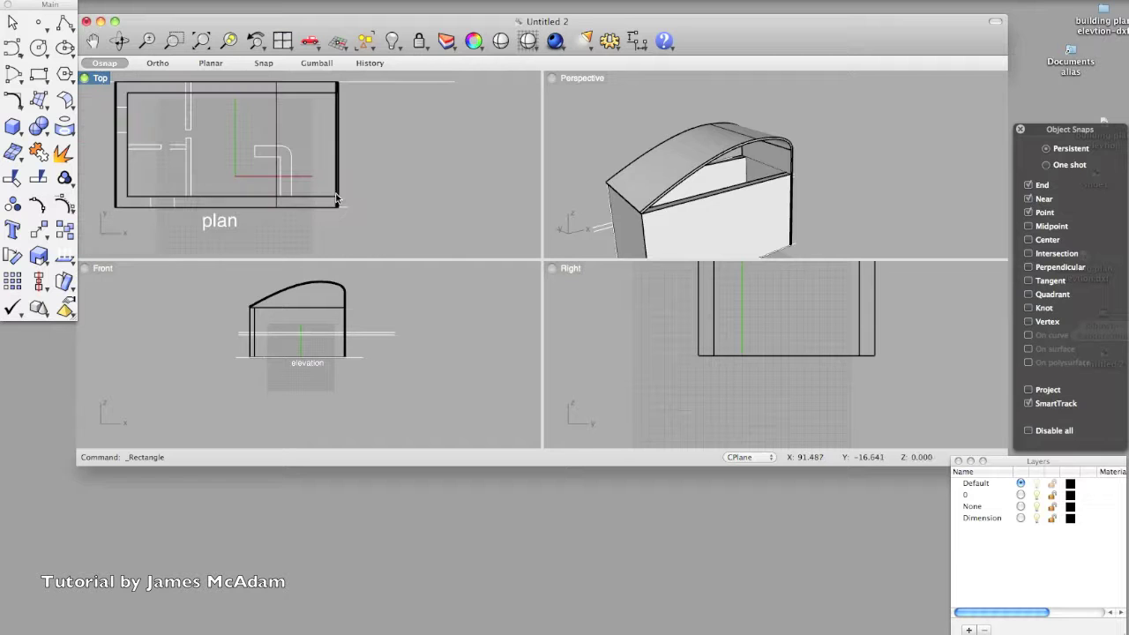
Extrude the rectangle into a thin solid slab ending at the wall-top line.
left_click(13, 126)
left_click(97, 355)
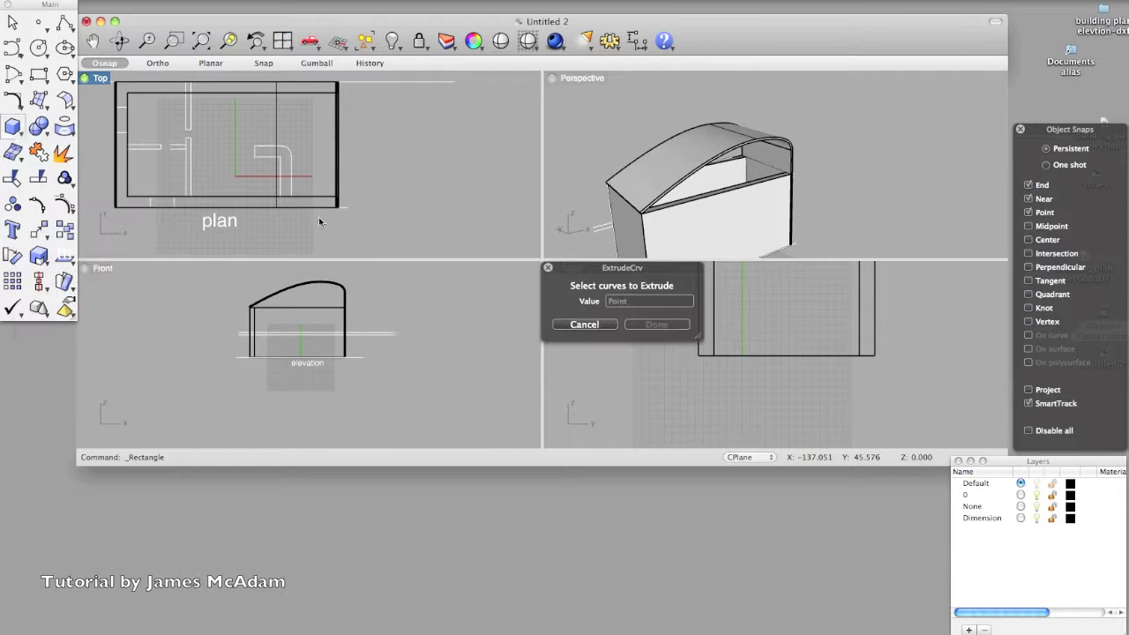
left_click(253, 98)
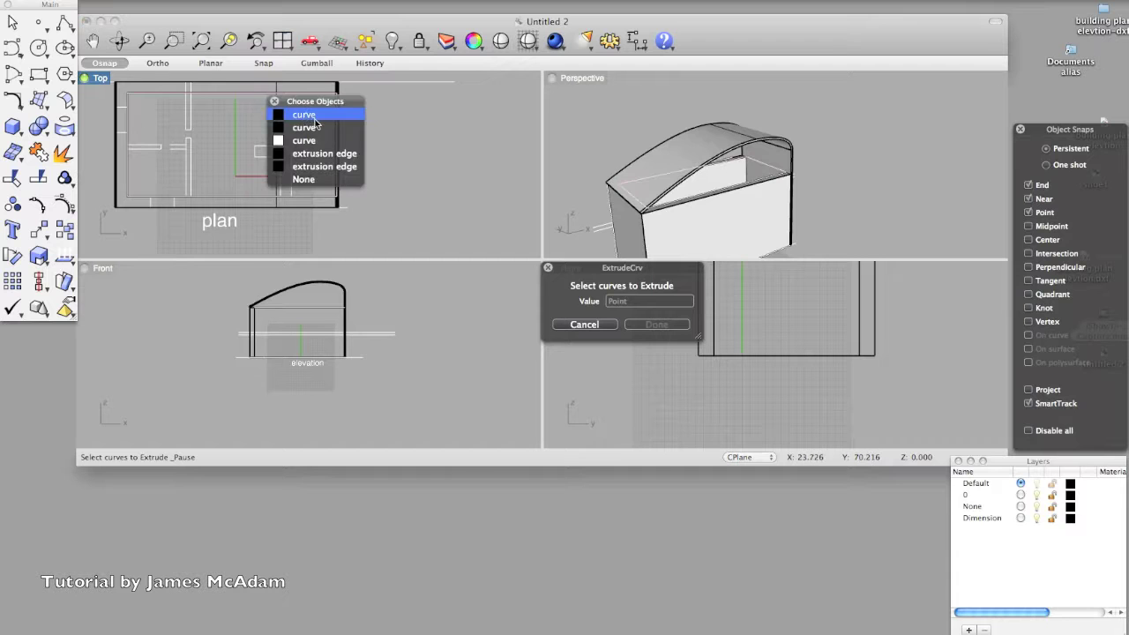
left_click(314, 120)
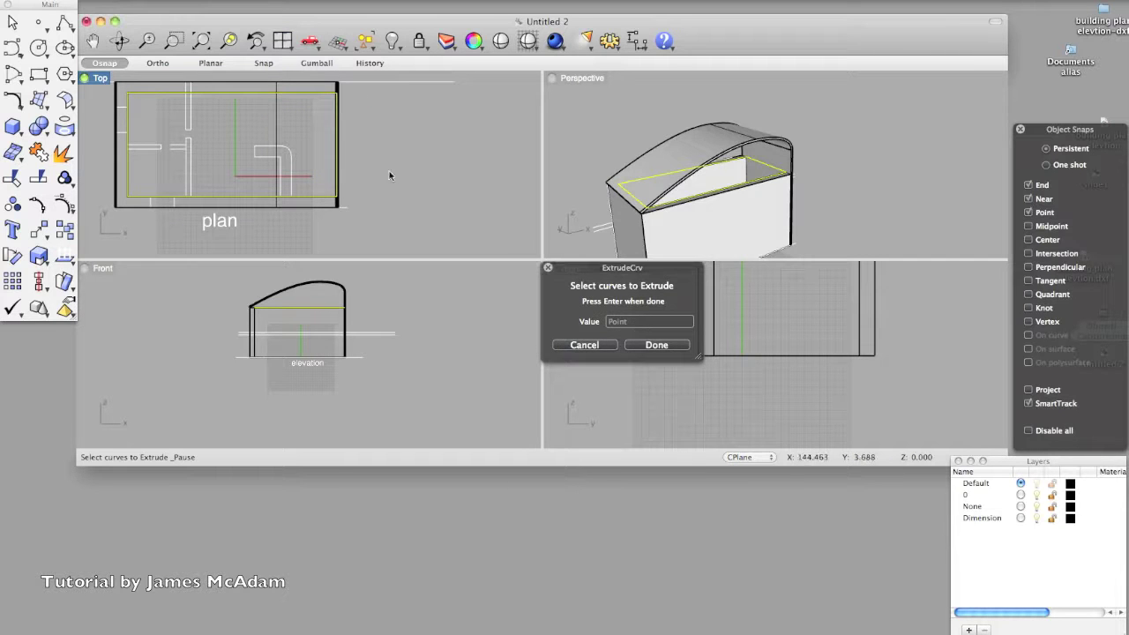
key("Return")
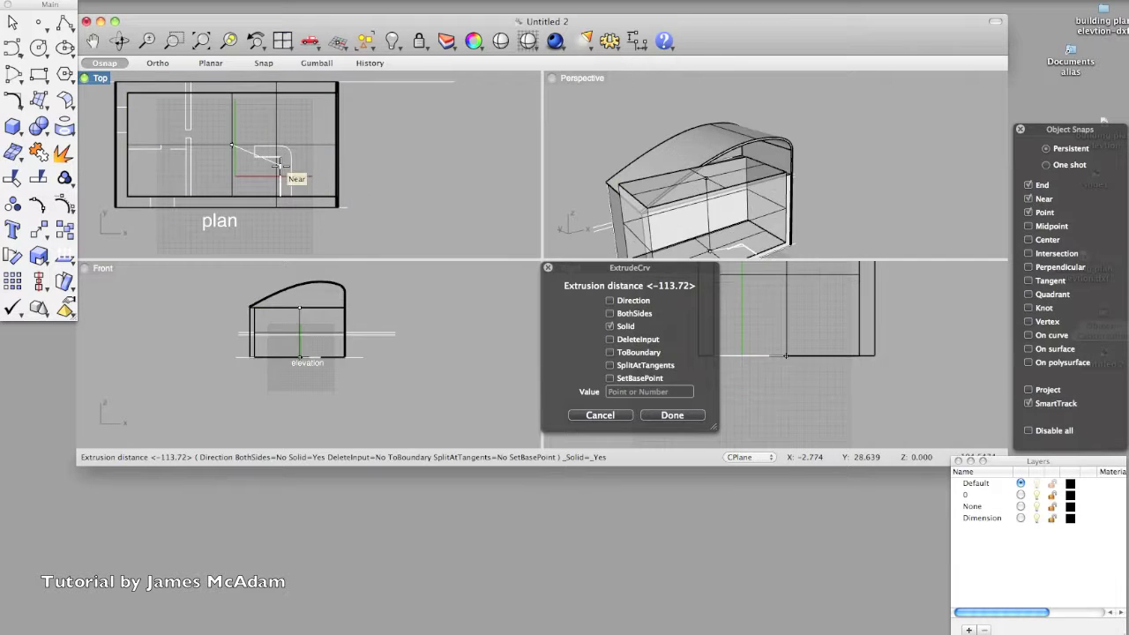
scroll(237, 325, "up", 5)
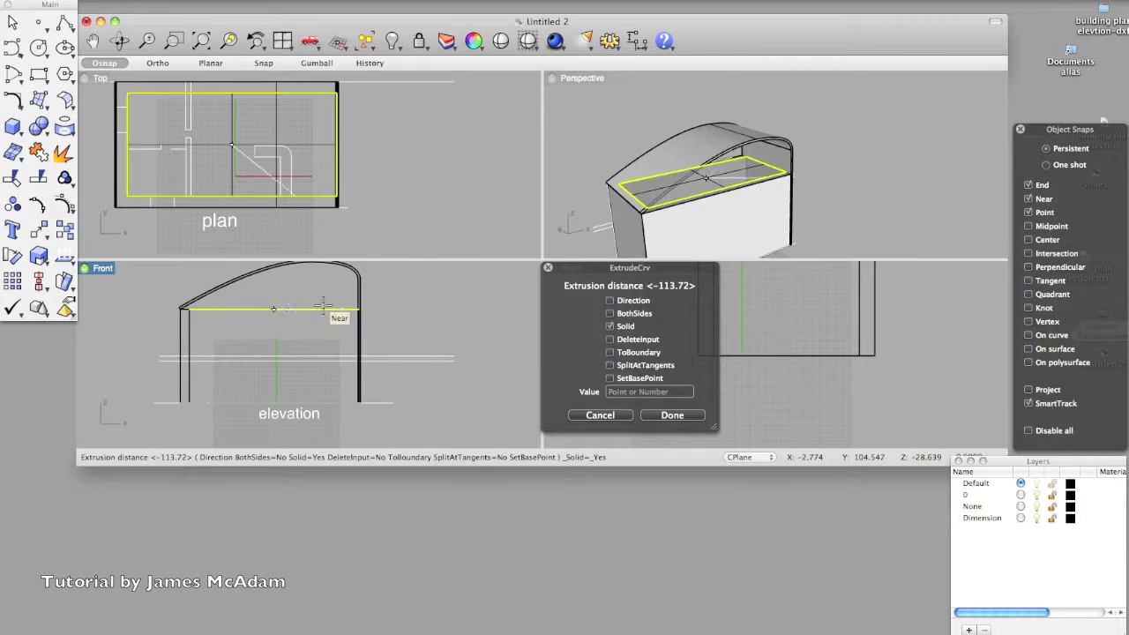
scroll(238, 323, "up", 3)
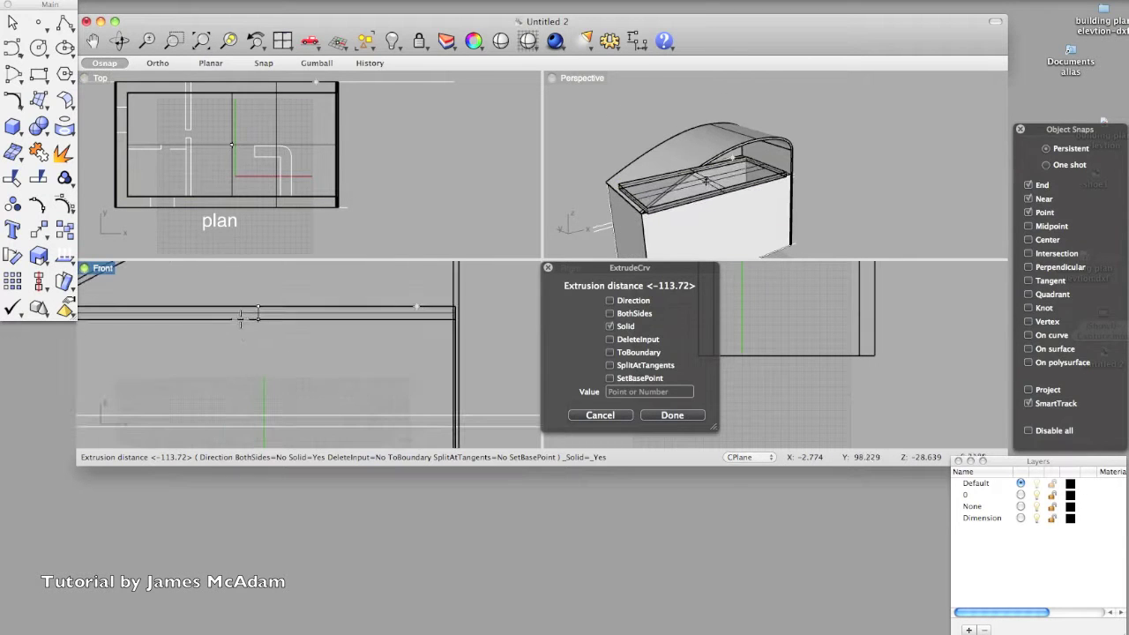
left_click(247, 322)
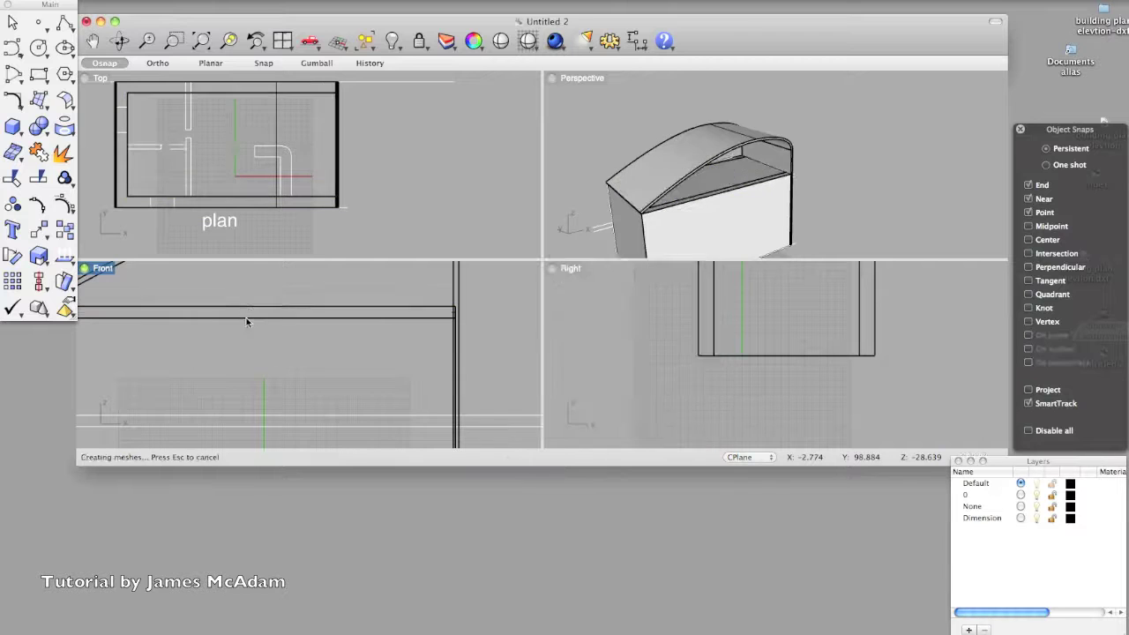
scroll(374, 314, "down", 2)
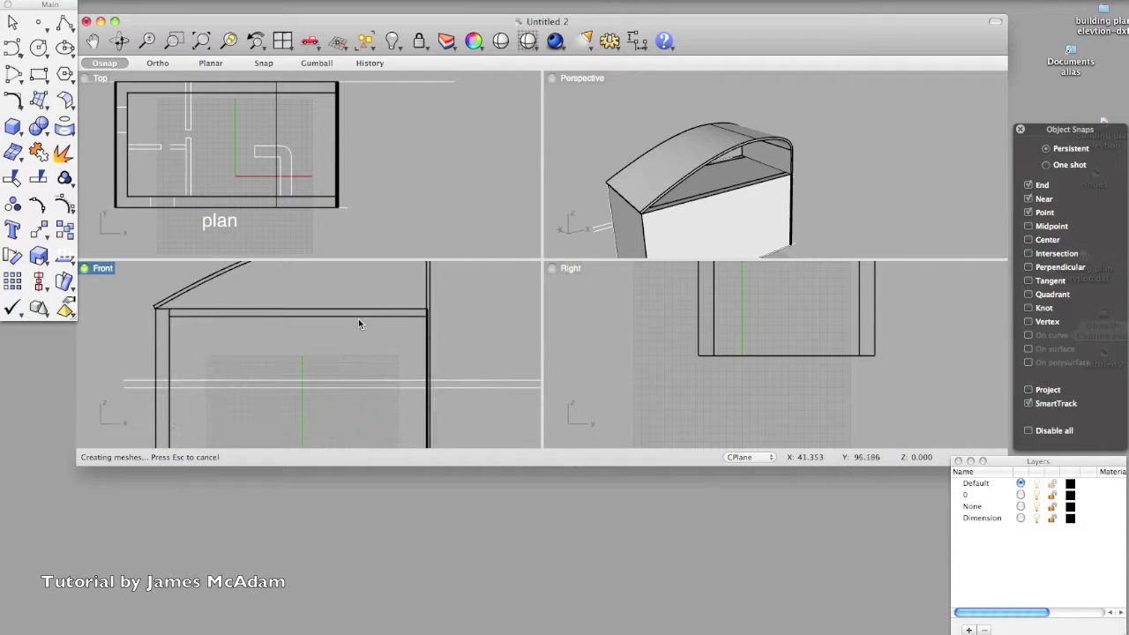
Copy and paste the ceiling slab, drag the copy down to mid-wall height, then orbit to check it.
left_click(358, 320)
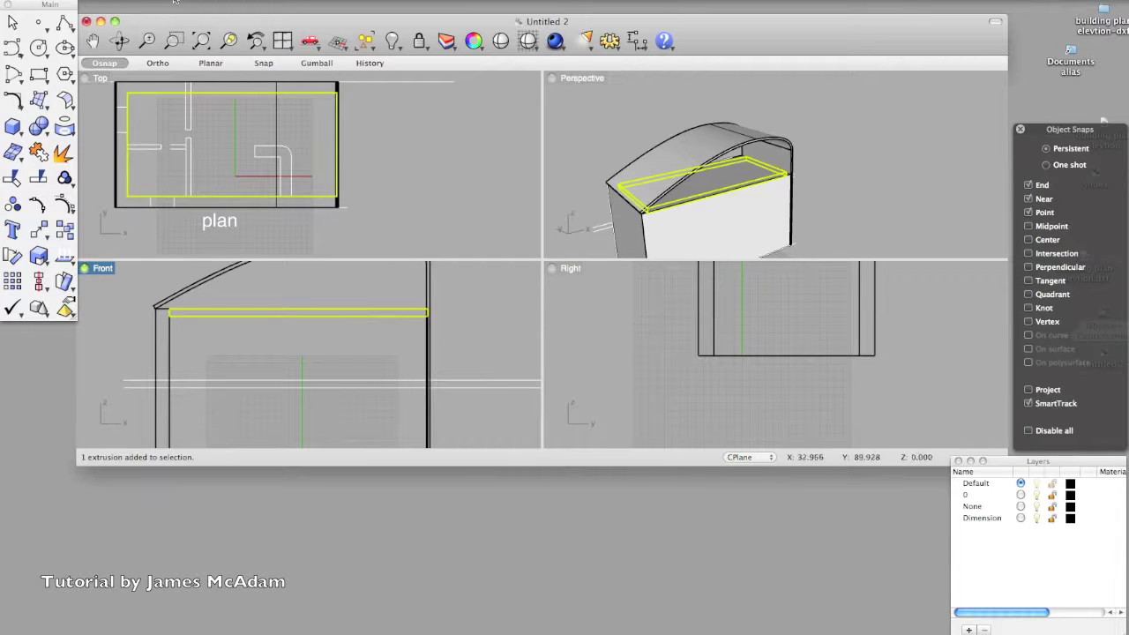
left_click(135, 2)
left_click(145, 54)
left_click(135, 1)
left_click(145, 68)
left_click_drag(275, 316, 275, 372)
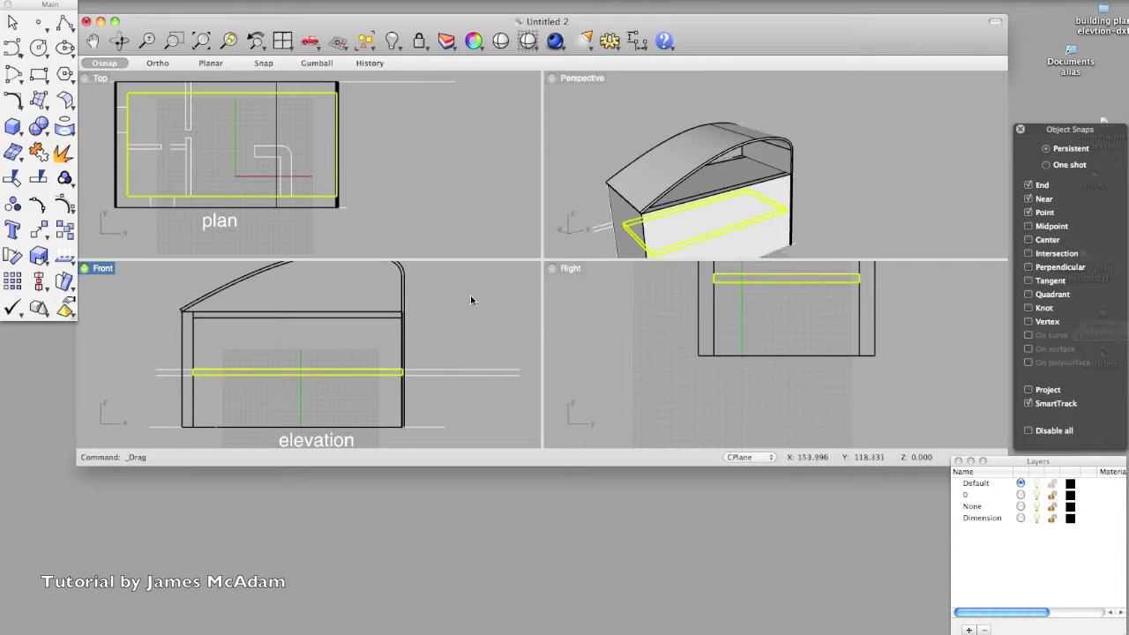
left_click(594, 175)
right_click_drag(690, 235, 715, 210)
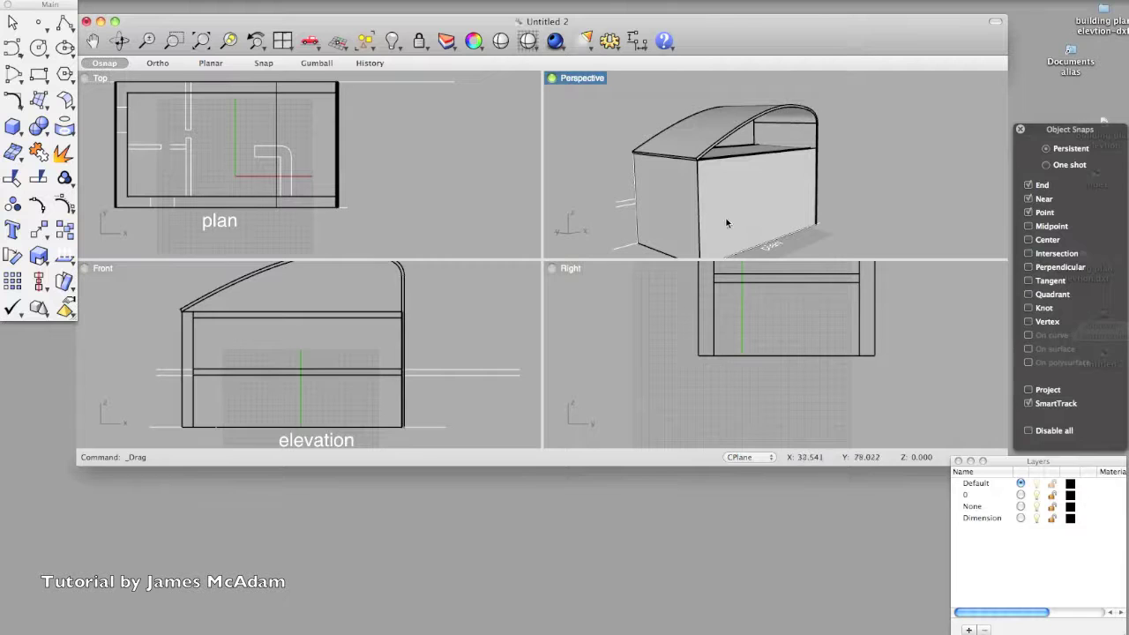
Draw a small rectangle across the front wall in the plan view.
left_click(39, 74)
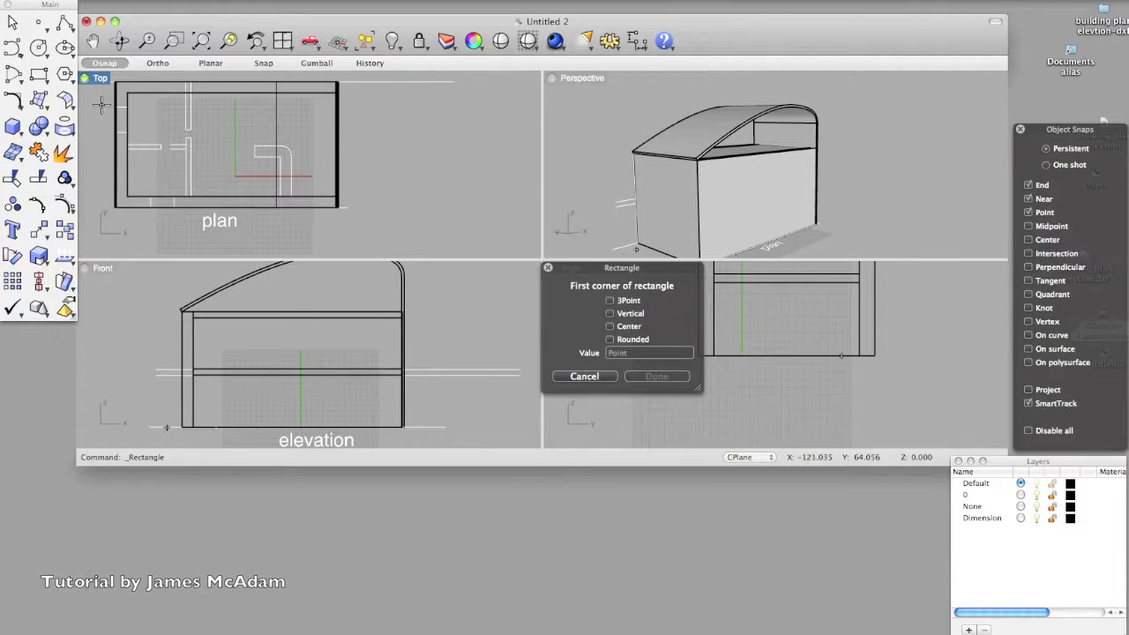
scroll(99, 105, "up", 3)
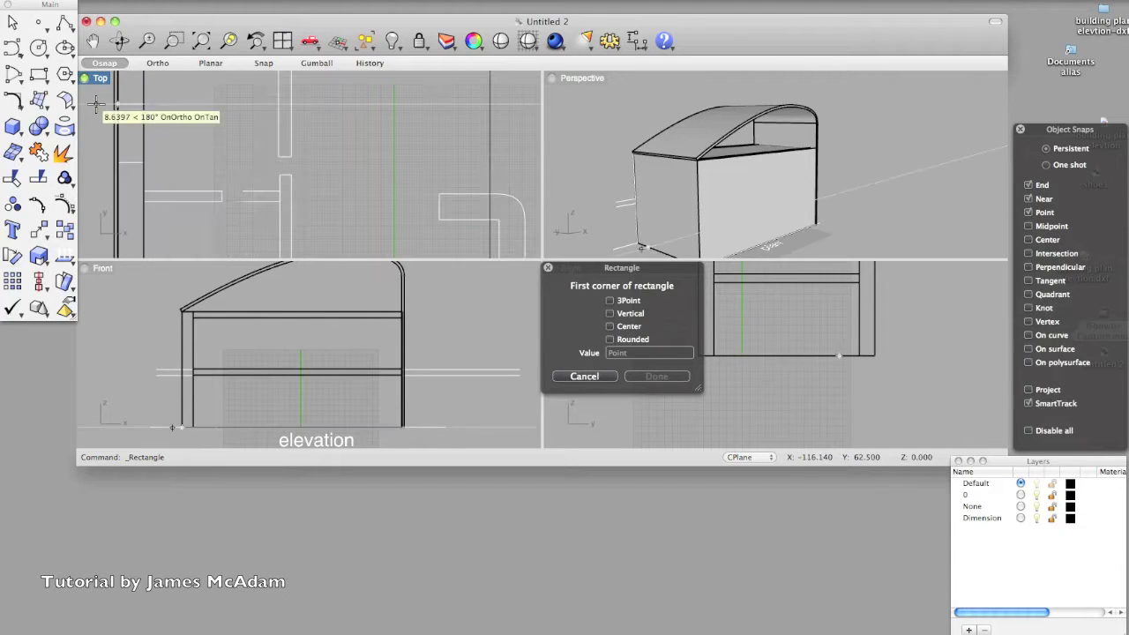
left_click(96, 105)
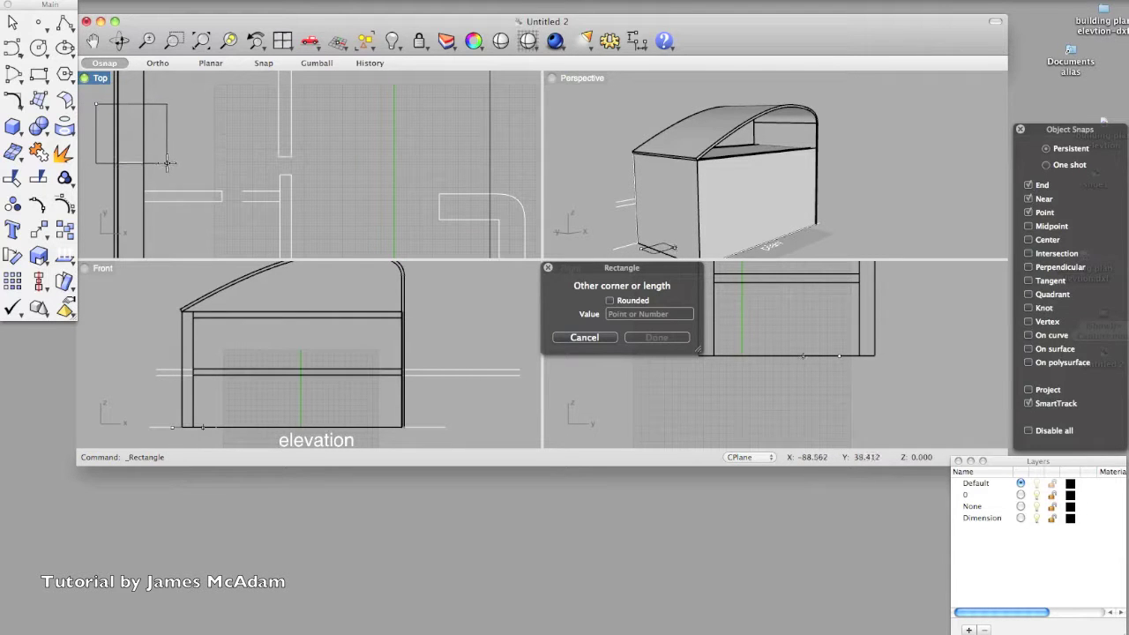
left_click(165, 162)
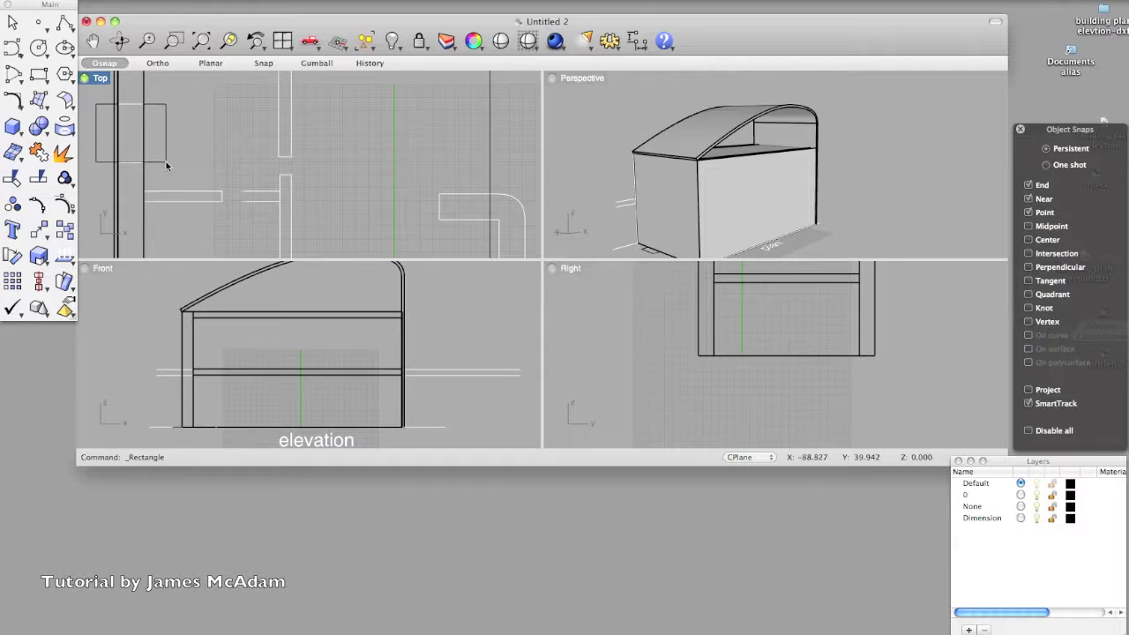
Extrude the small rectangle into a short solid box with ExtrudeCrv.
left_click(15, 127)
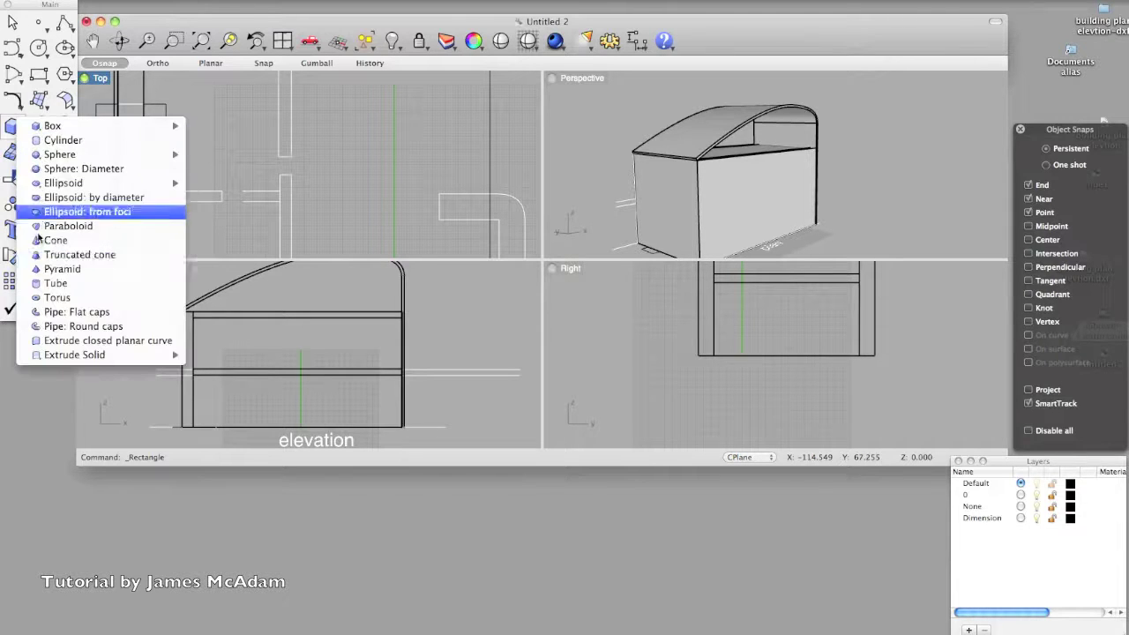
left_click(104, 341)
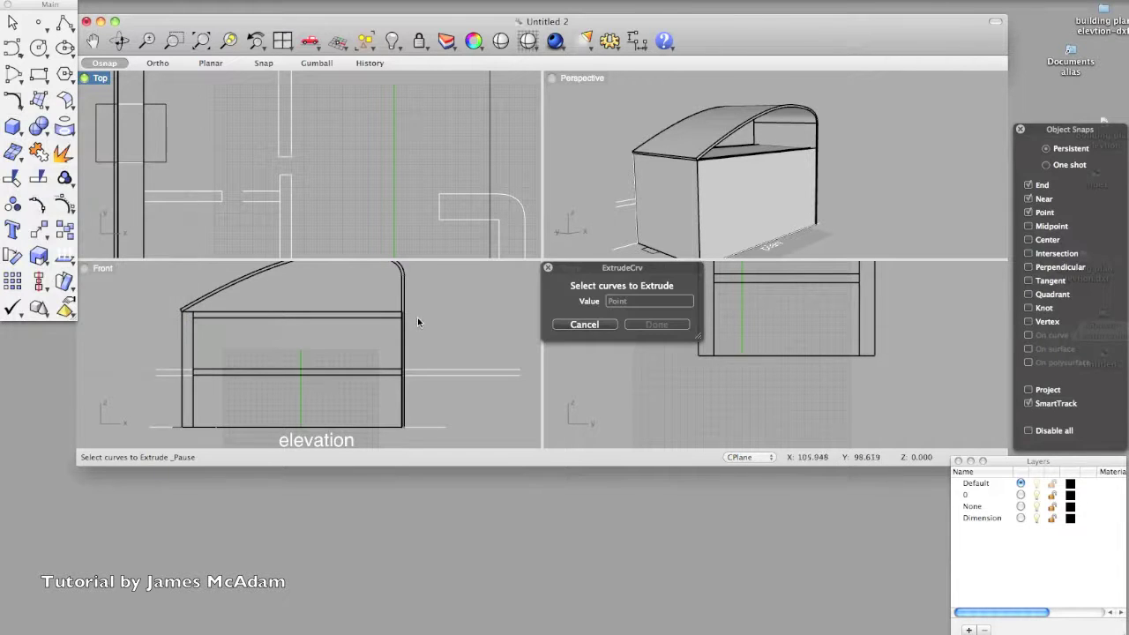
left_click(165, 158)
left_click(165, 157)
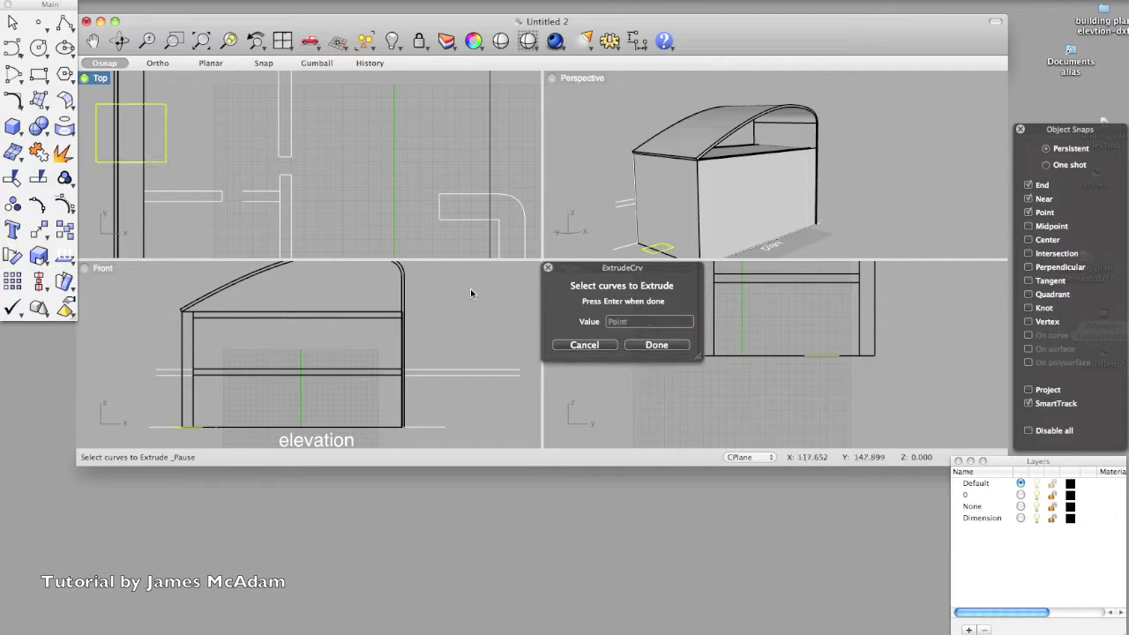
left_click(656, 345)
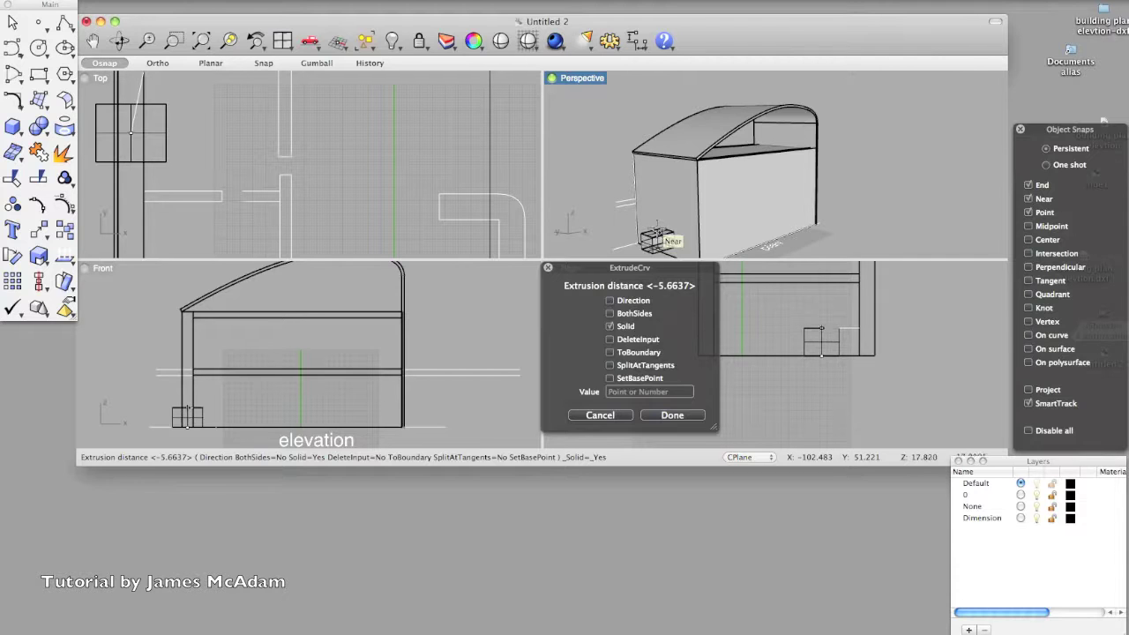
left_click(660, 231)
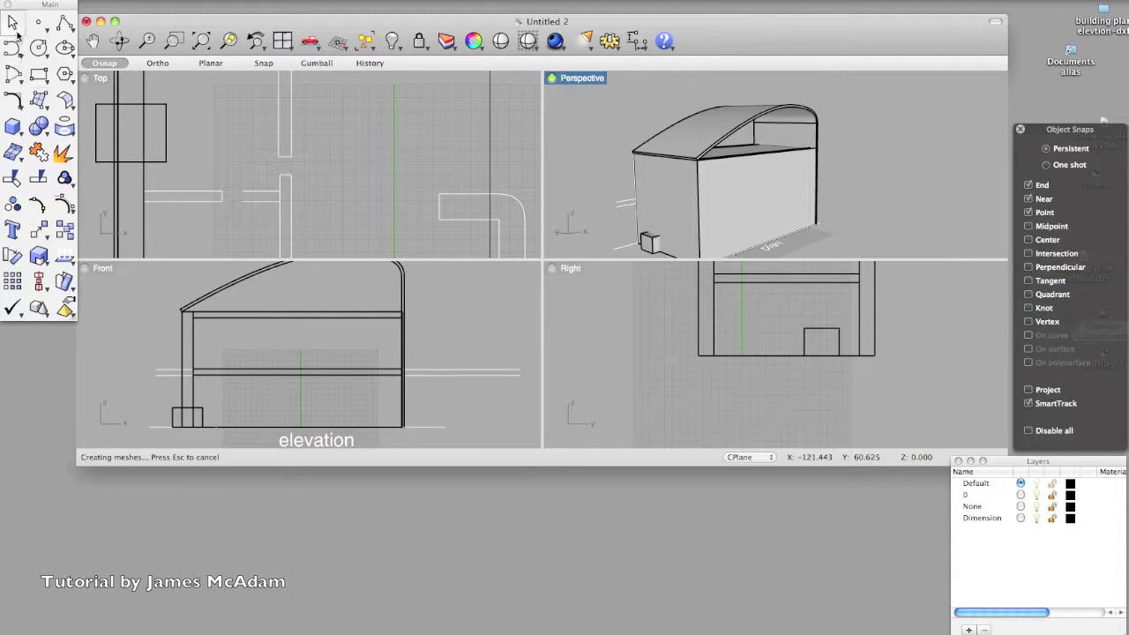
scroll(164, 410, "up", 3)
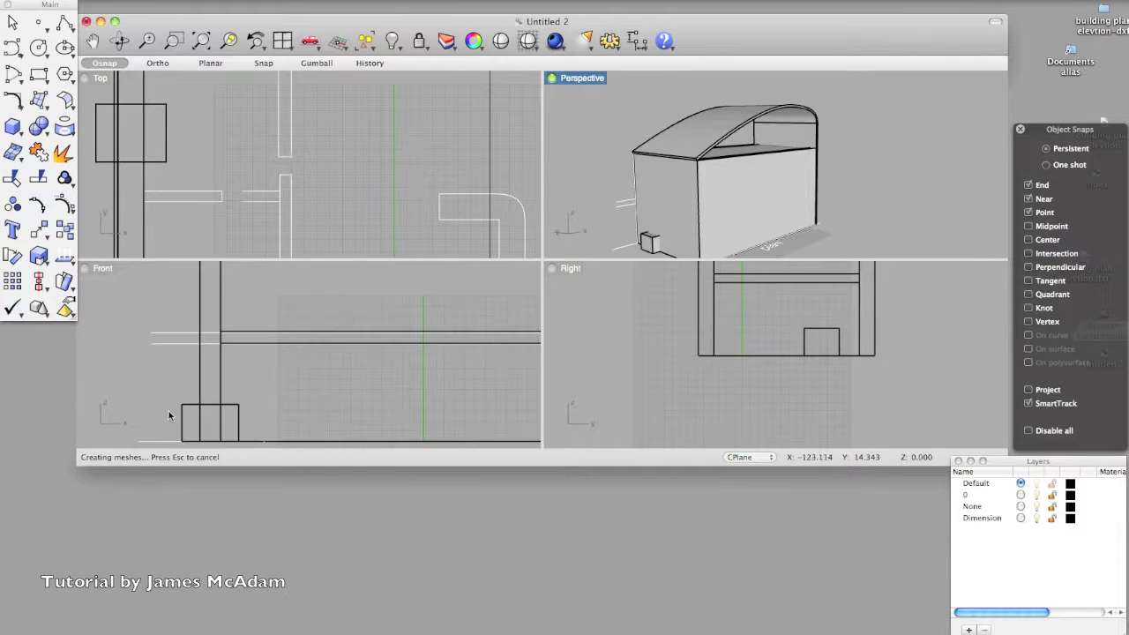
Lift the small box up the wall to window height and reselect it.
left_click_drag(189, 408, 188, 374)
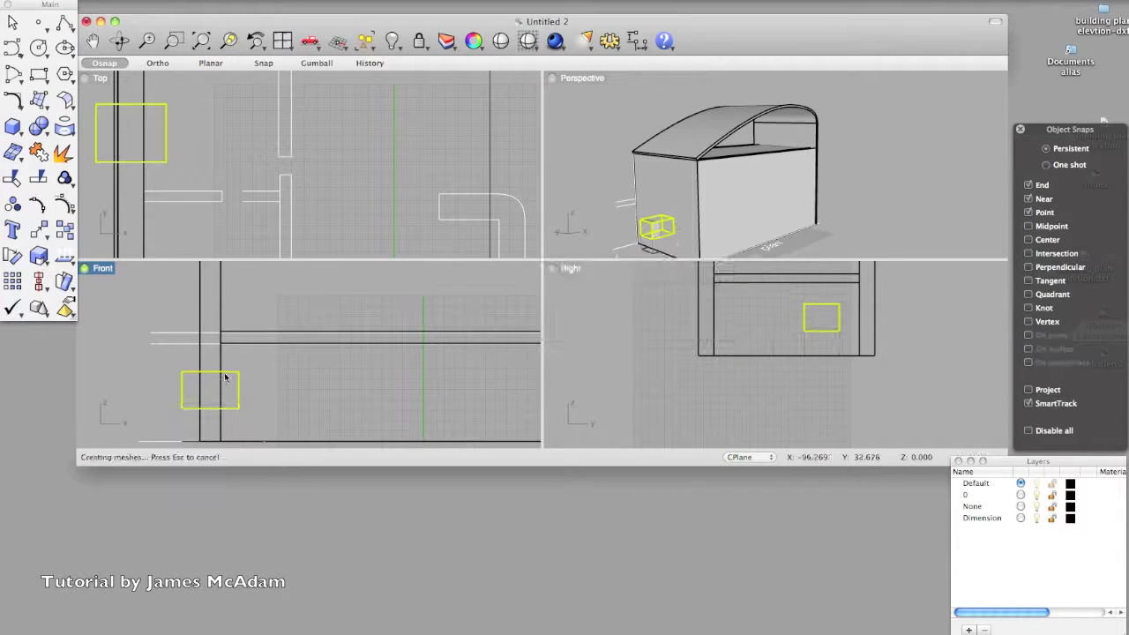
scroll(676, 242, "up", 3)
left_click(674, 242)
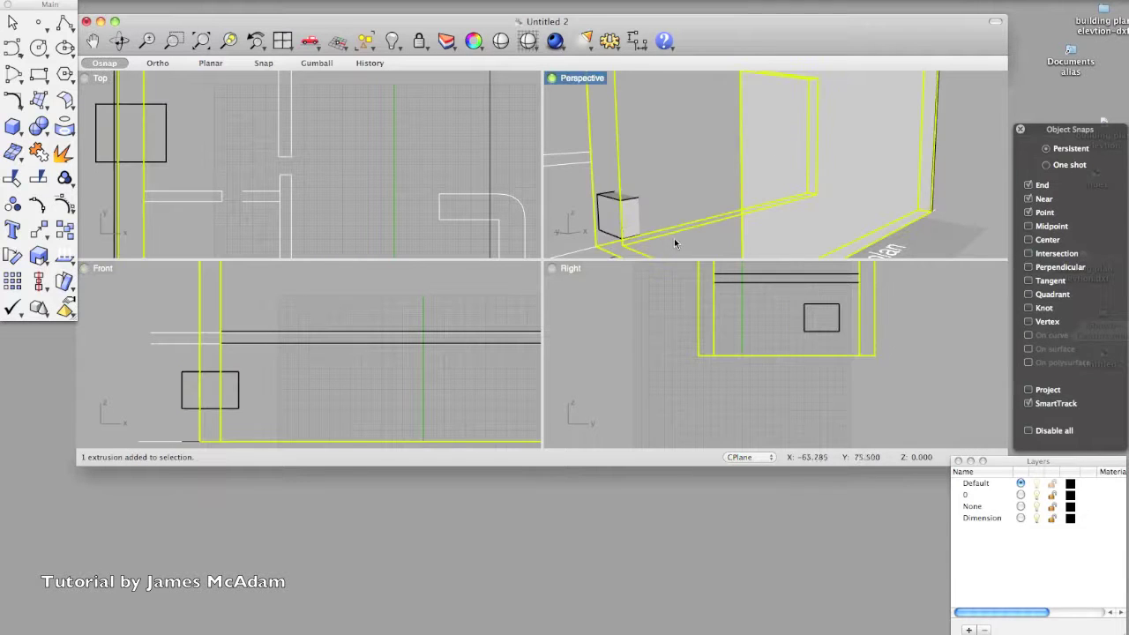
left_click(609, 203)
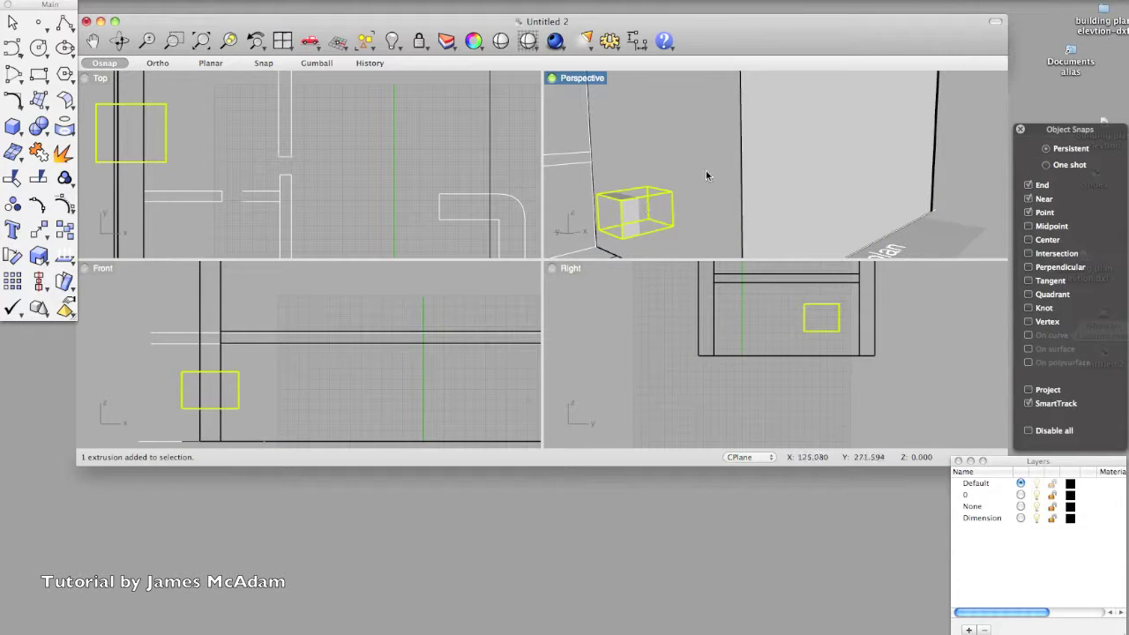
Look up the Boolean command via command search and the Solid editing tools flyout.
key("Escape")
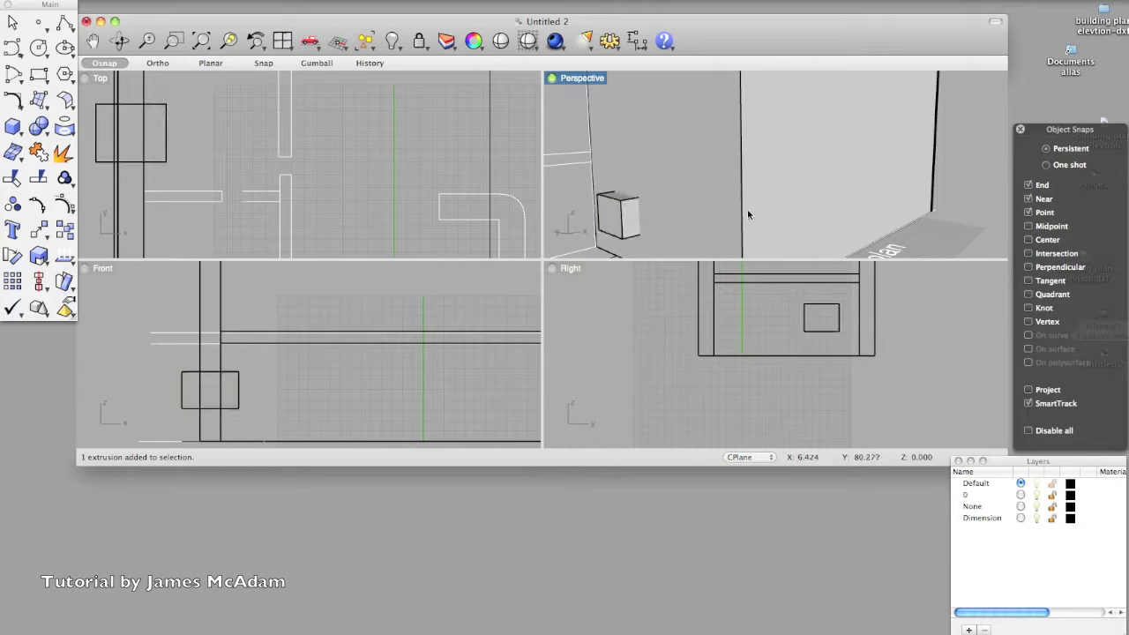
type("SubCrv")
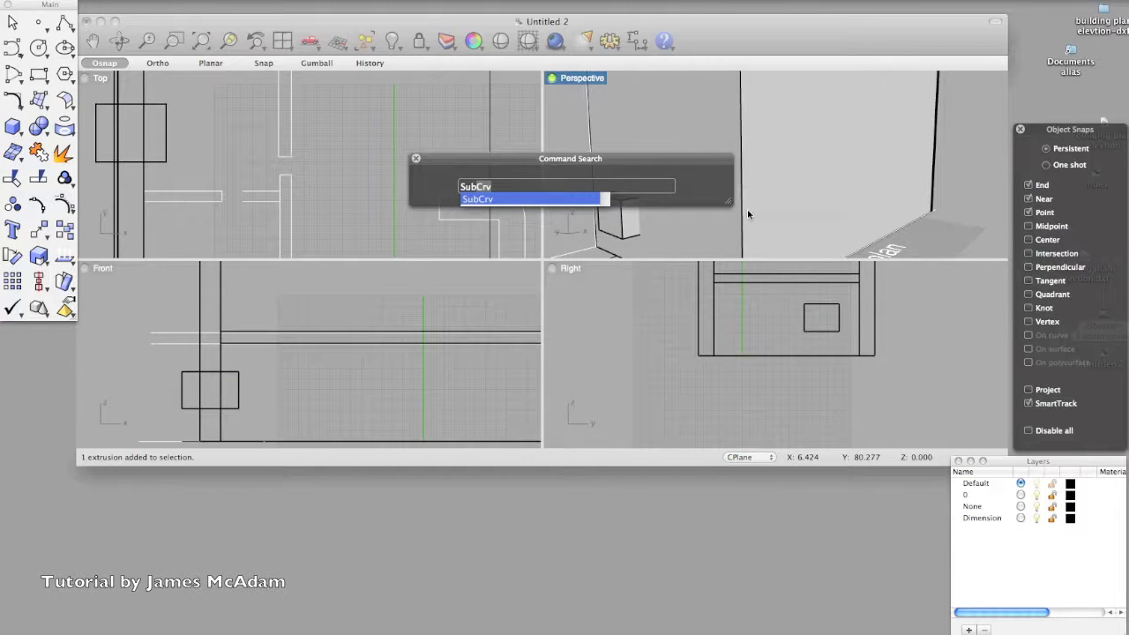
key("BackSpace")
key("BackSpace")
key("BackSpace")
key("BackSpace")
key("BackSpace")
type("boo")
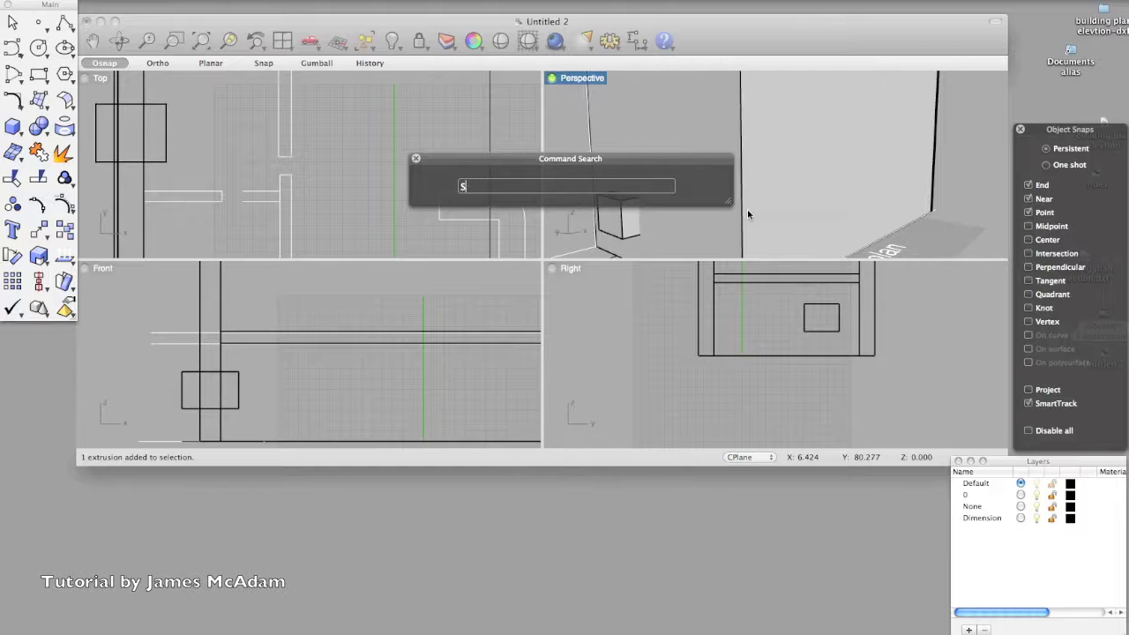
key("BackSpace")
type("Boolean2Objects")
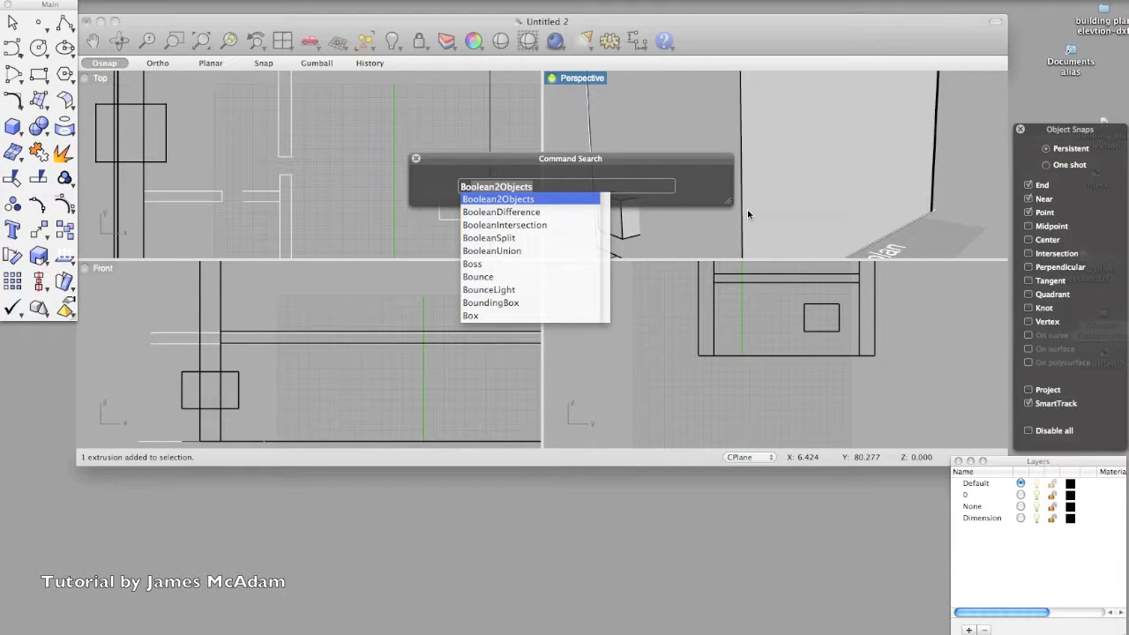
left_click(37, 129)
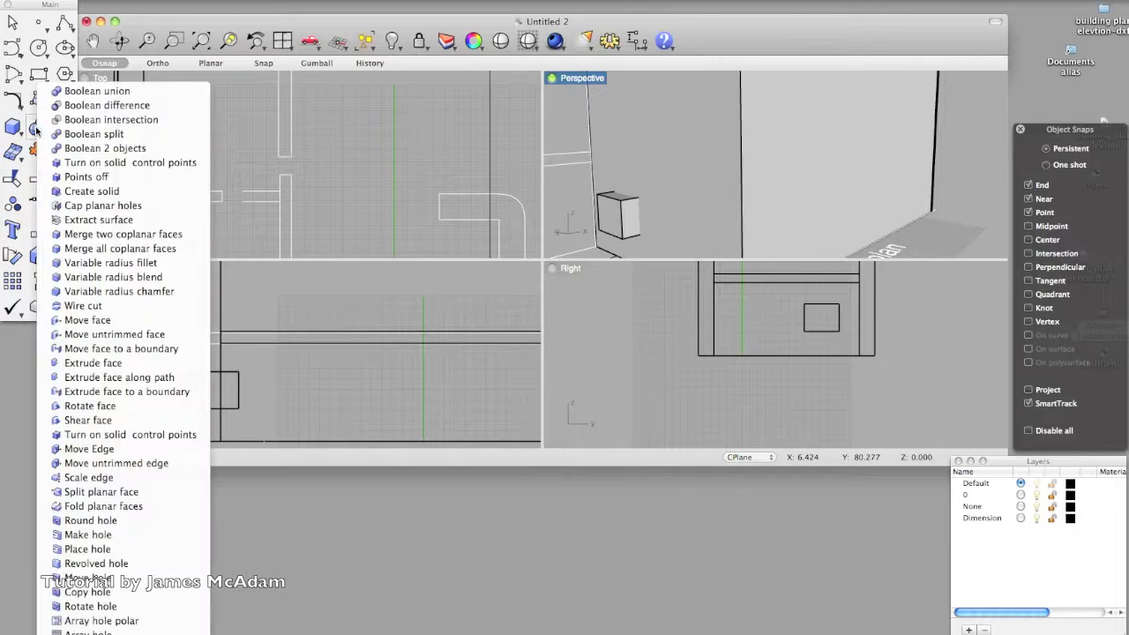
Run Boolean difference with the walls as the base and the small box as the cutter.
left_click(97, 107)
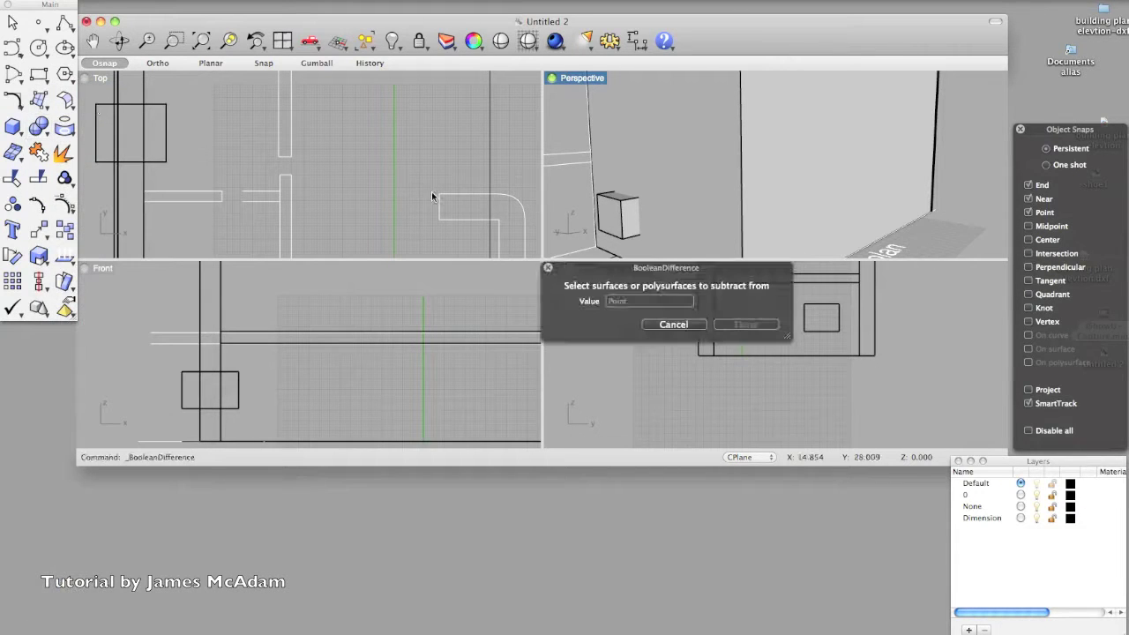
left_click(737, 209)
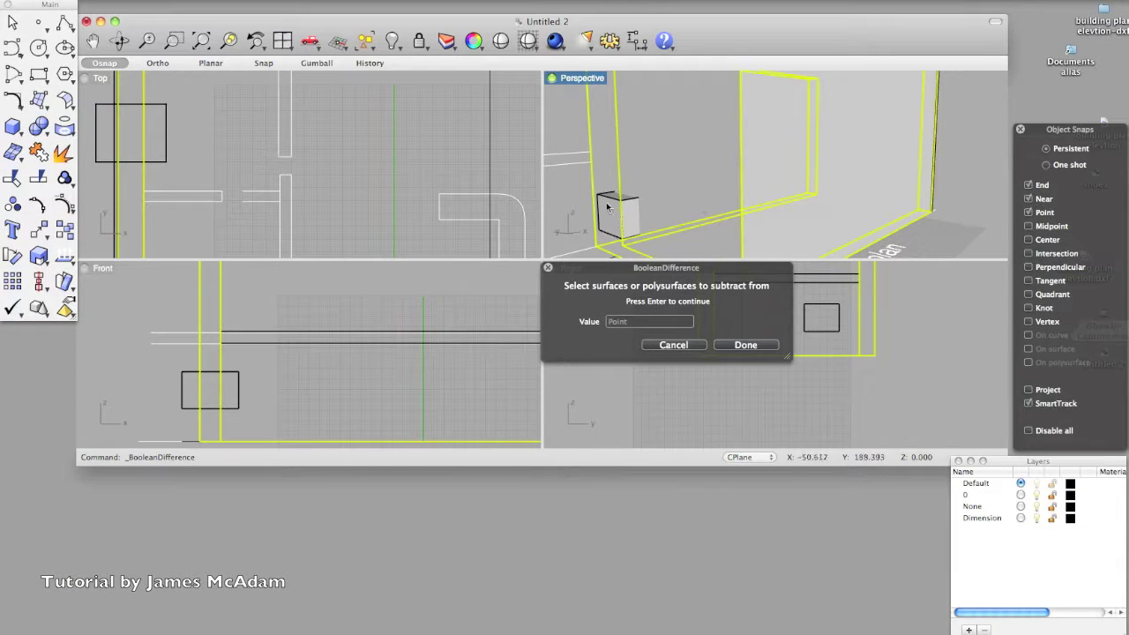
key("Return")
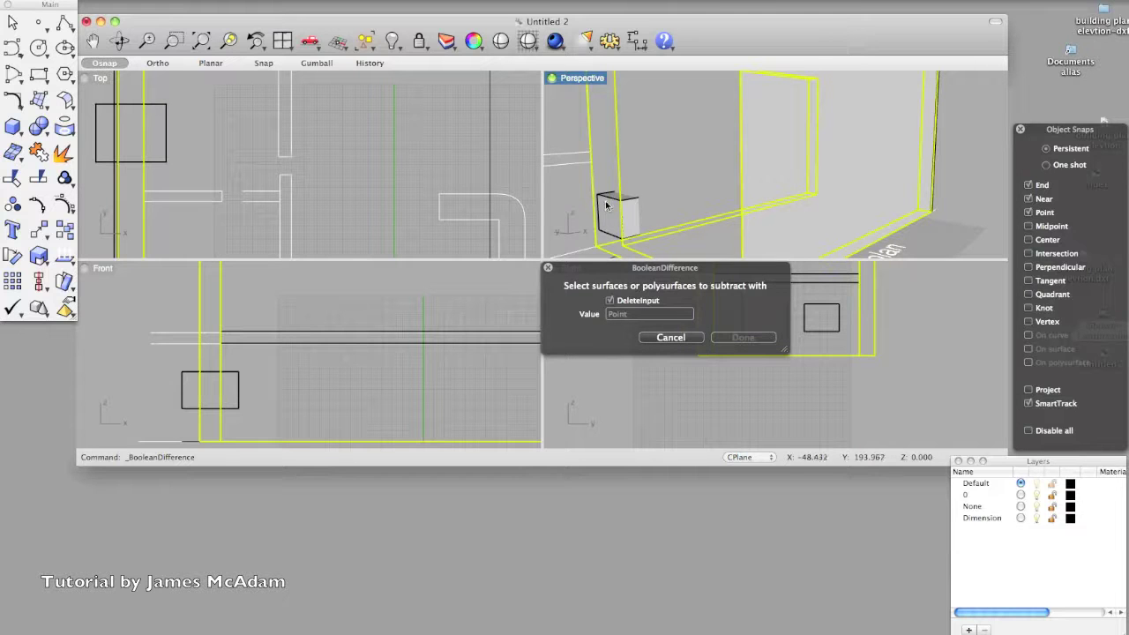
left_click(606, 202)
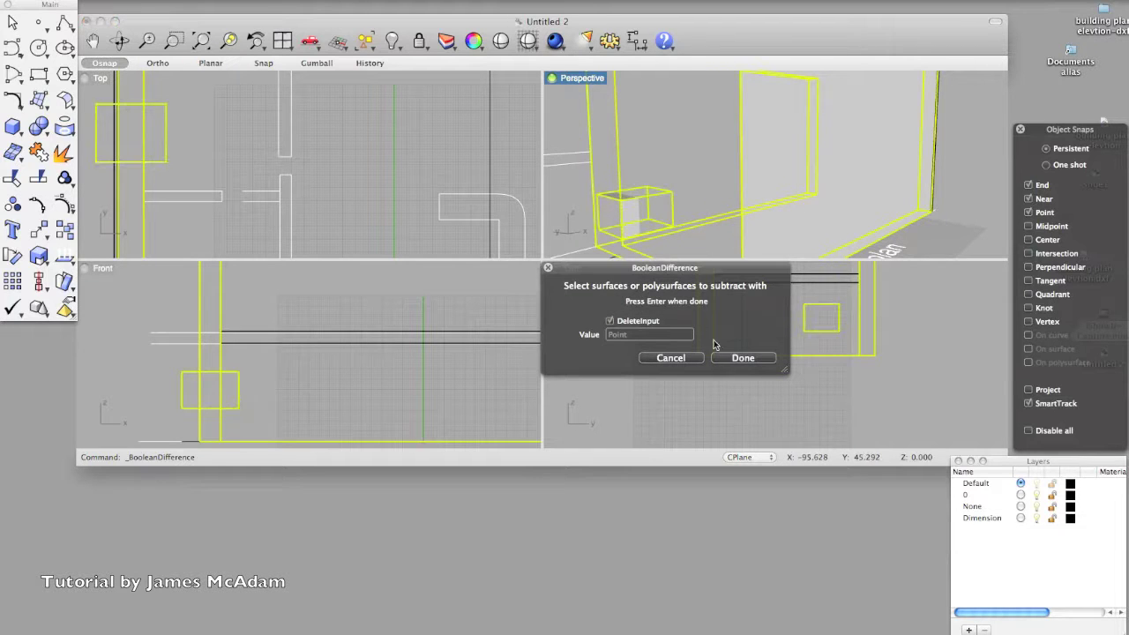
left_click(743, 358)
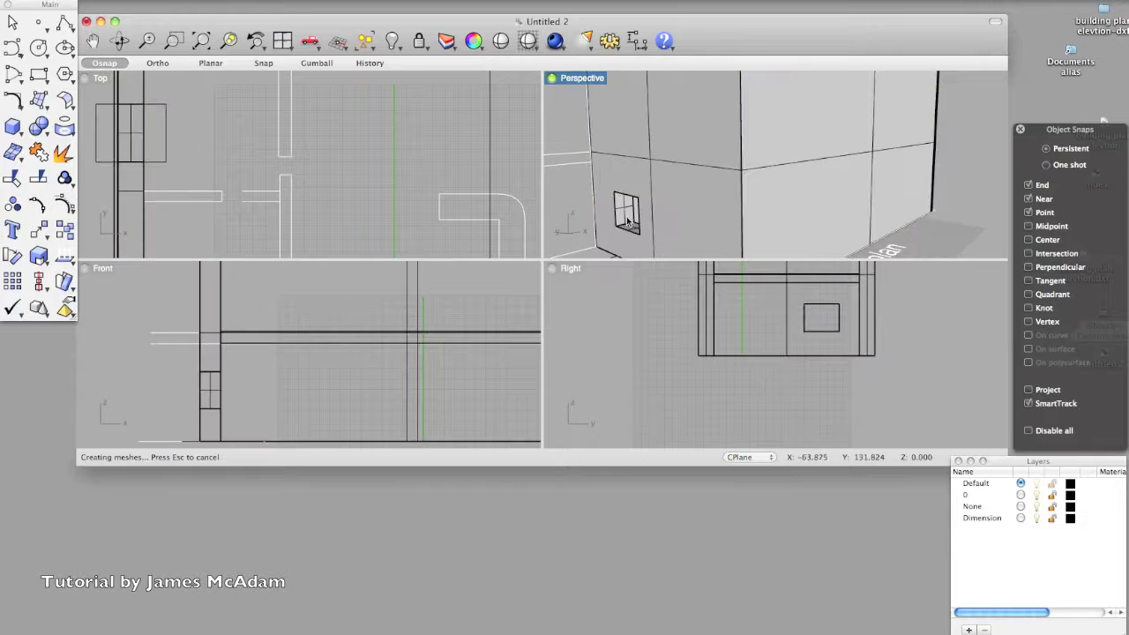
Zoom into the window opening, then orbit and zoom back out to see the whole building.
scroll(635, 224, "up", 3)
scroll(631, 227, "left", 10)
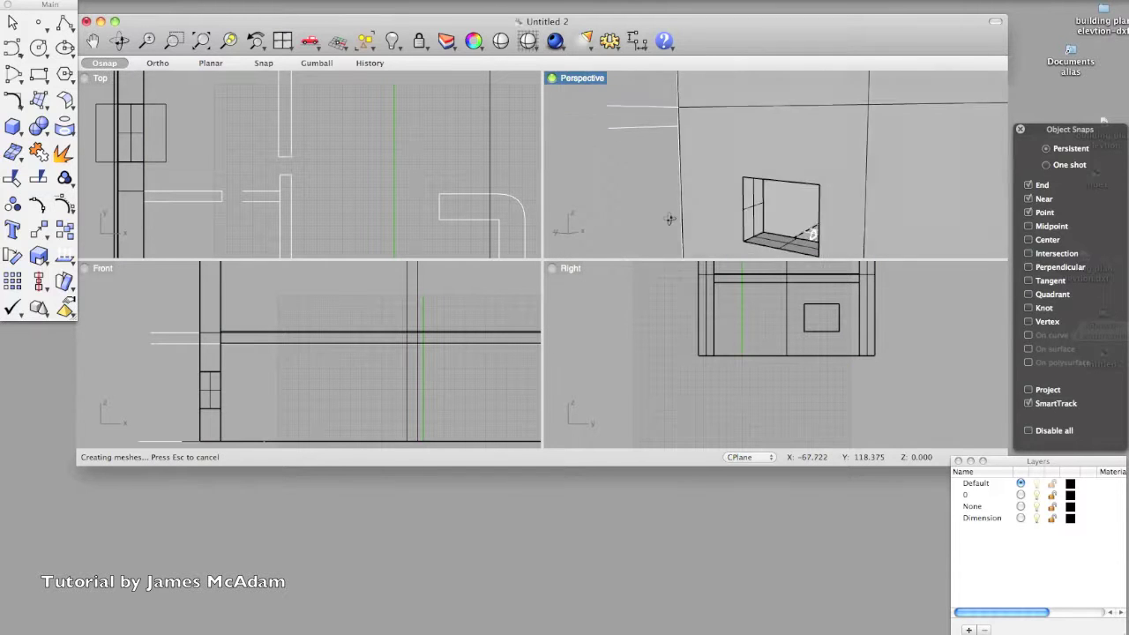
scroll(671, 219, "left", 10)
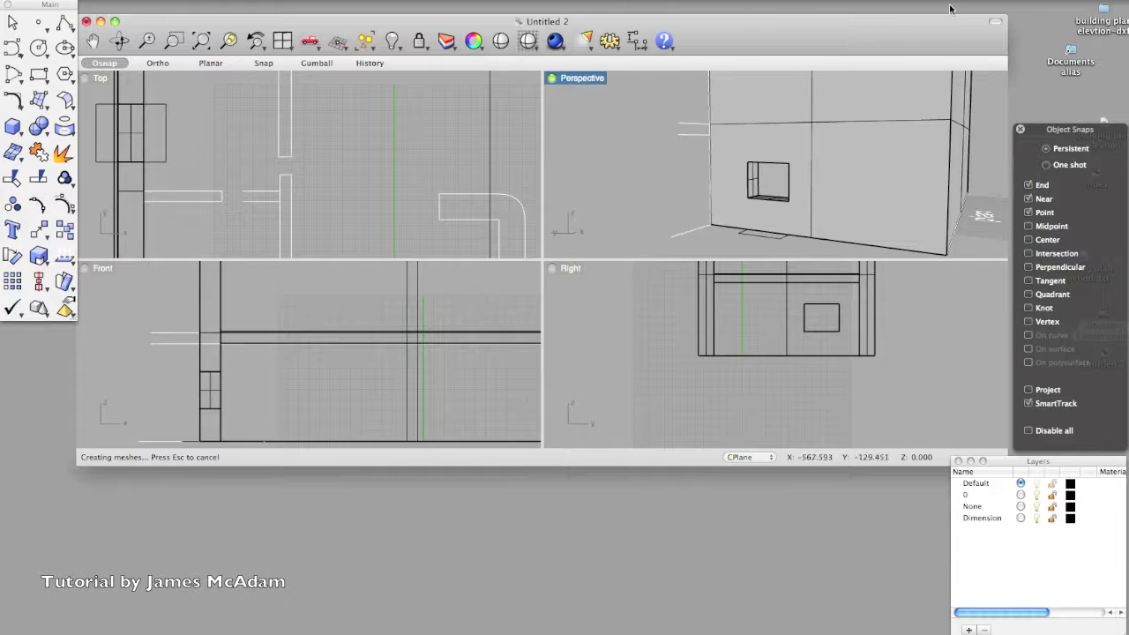
scroll(732, 192, "down", 5)
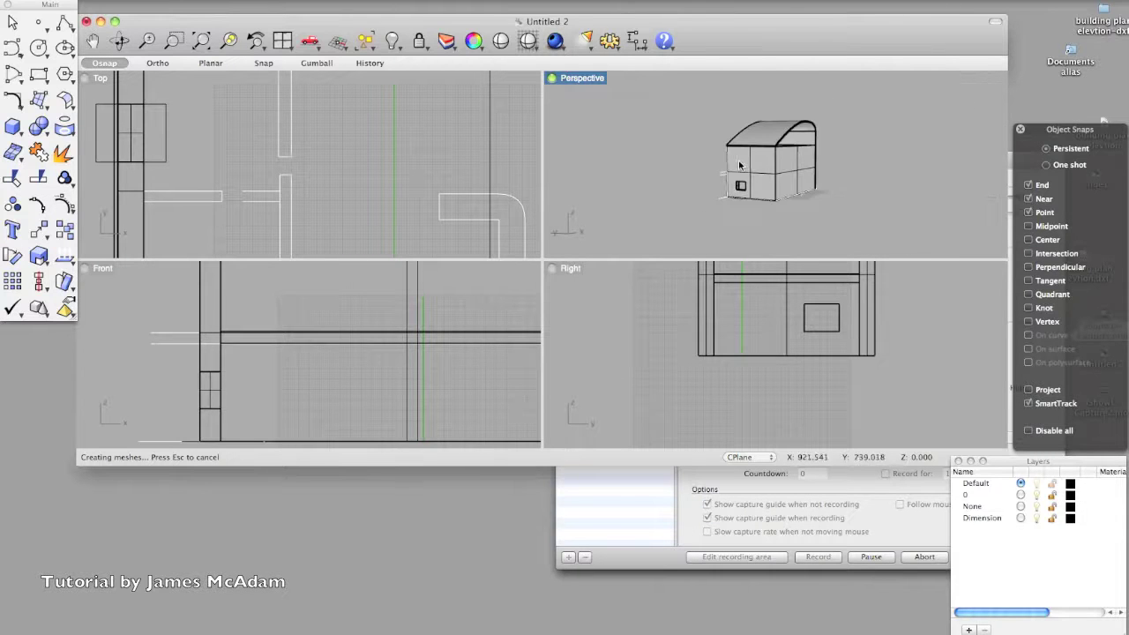
scroll(732, 192, "left", 8)
scroll(837, 133, "left", 3)
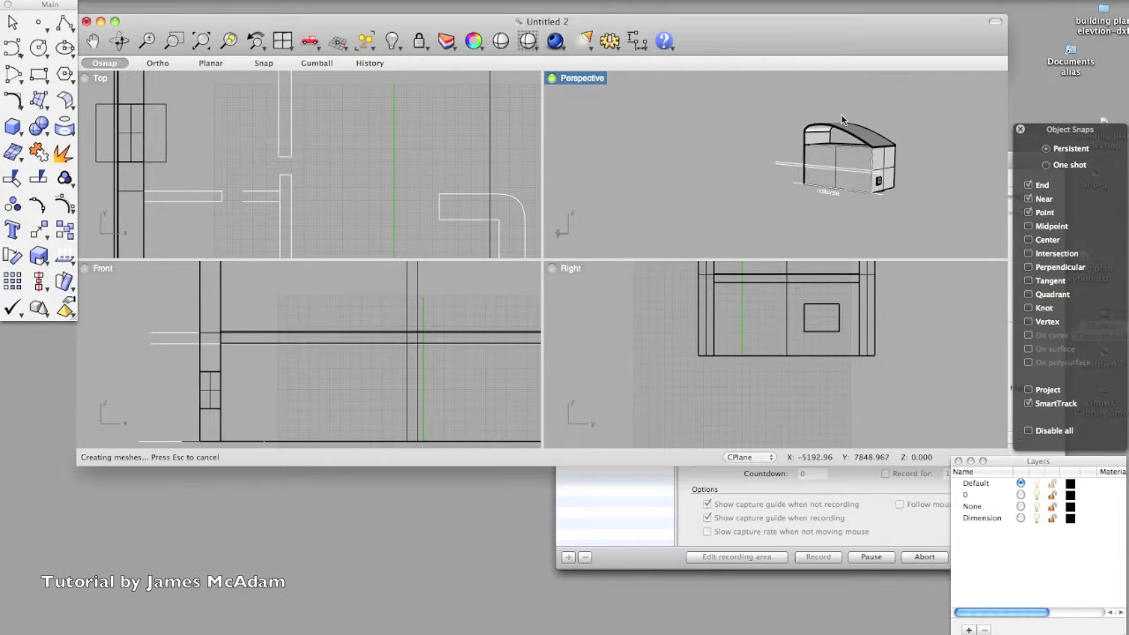
scroll(842, 124, "up", 6)
Explode the roof's end profile curve into 6 segments, choosing None in the Choose Object popup.
left_click(816, 150)
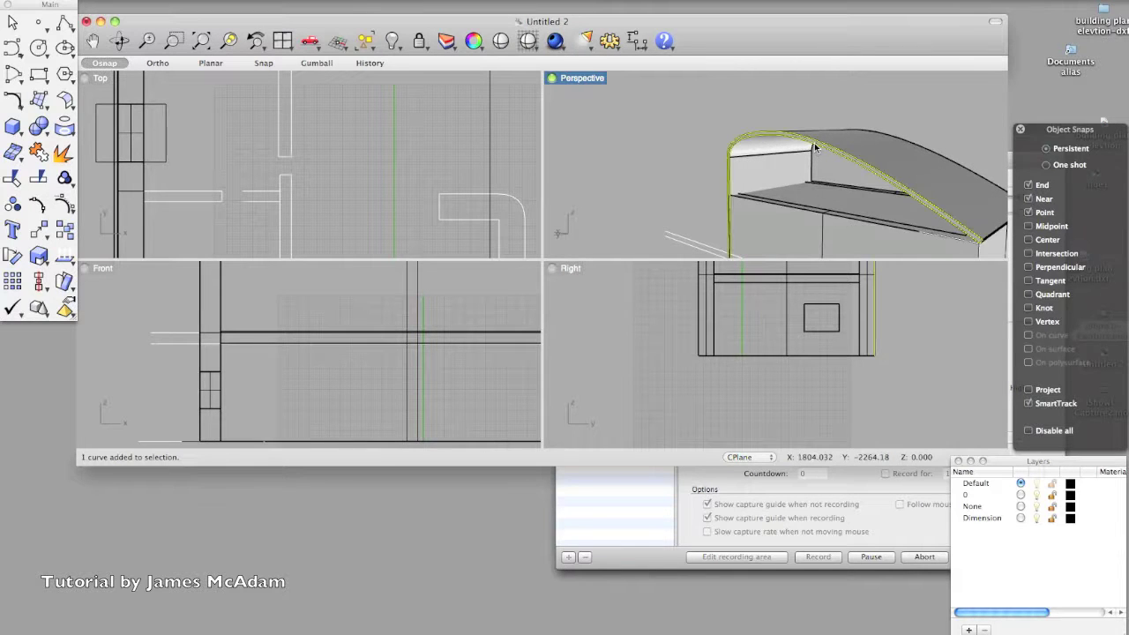
left_click(59, 156)
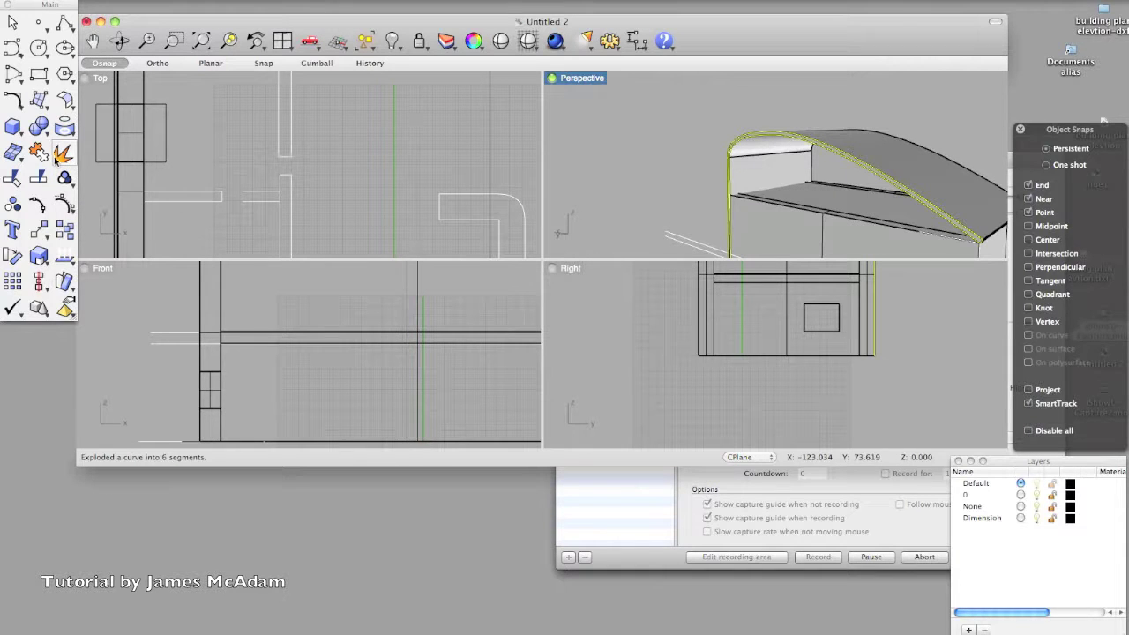
left_click(763, 141)
left_click(730, 185)
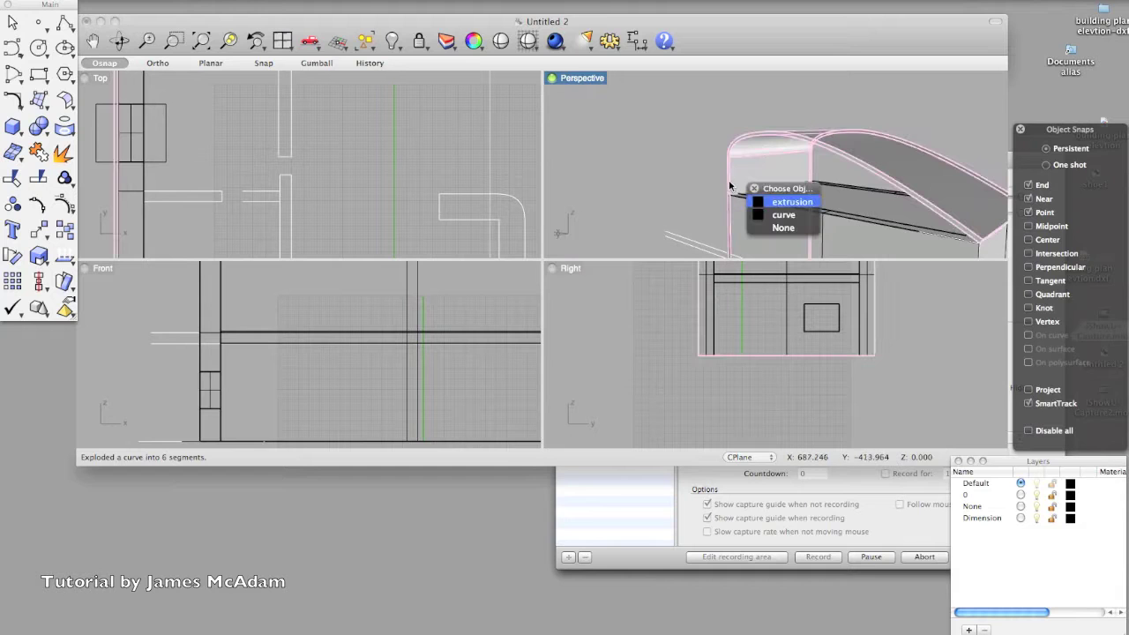
left_click(783, 228)
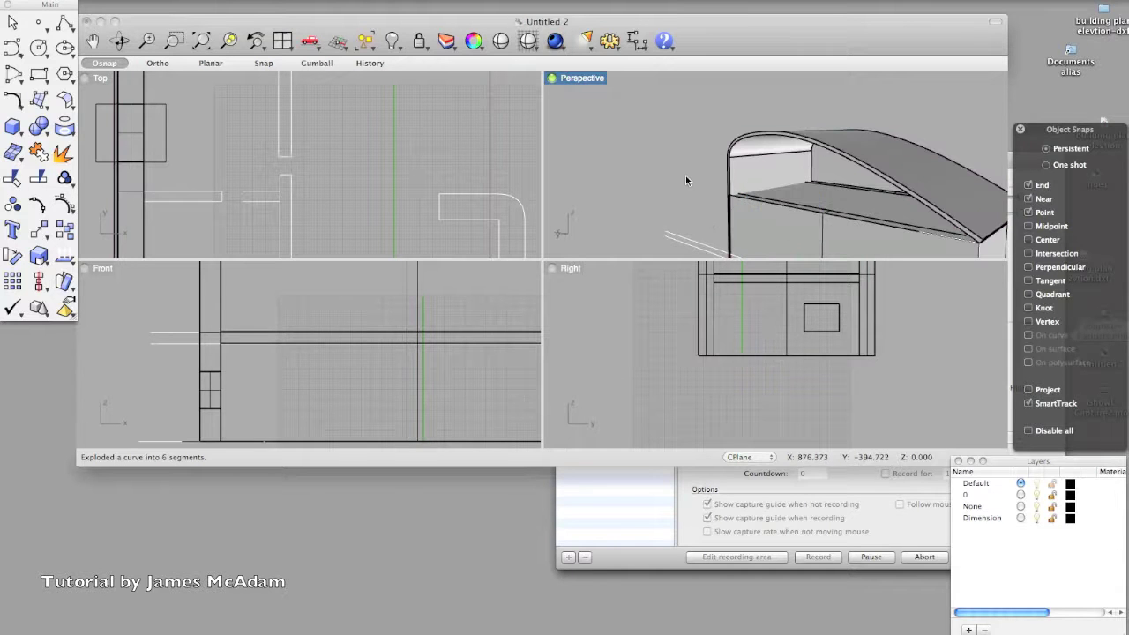
Start EdgeSrf and pick the roof arc, bottom edge and left vertical edge curves as boundaries.
left_click(39, 100)
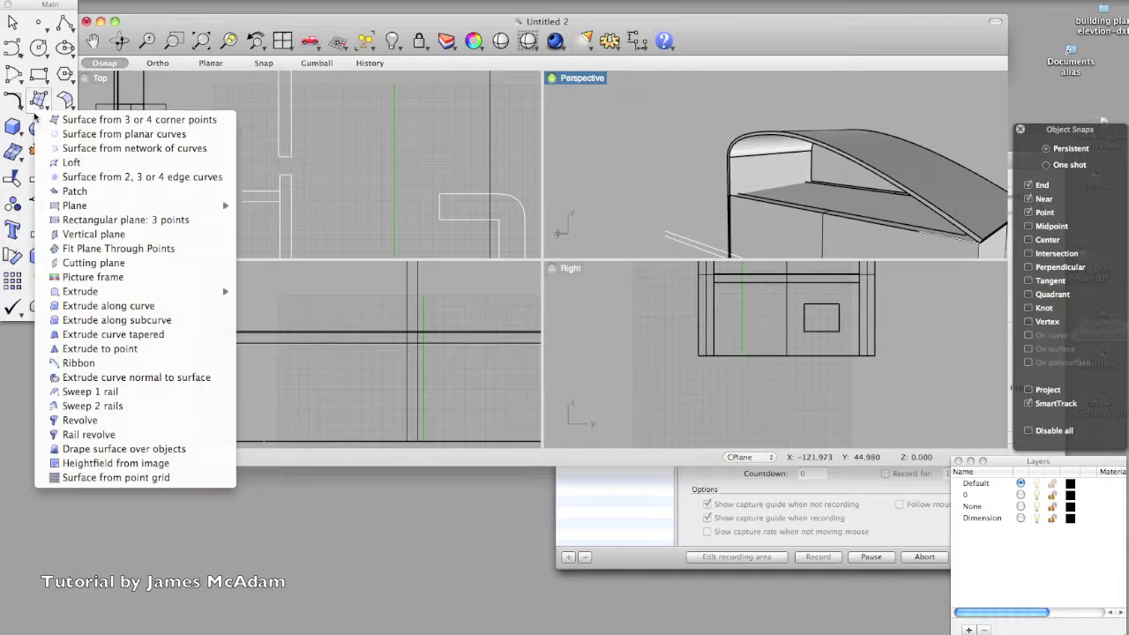
left_click(112, 178)
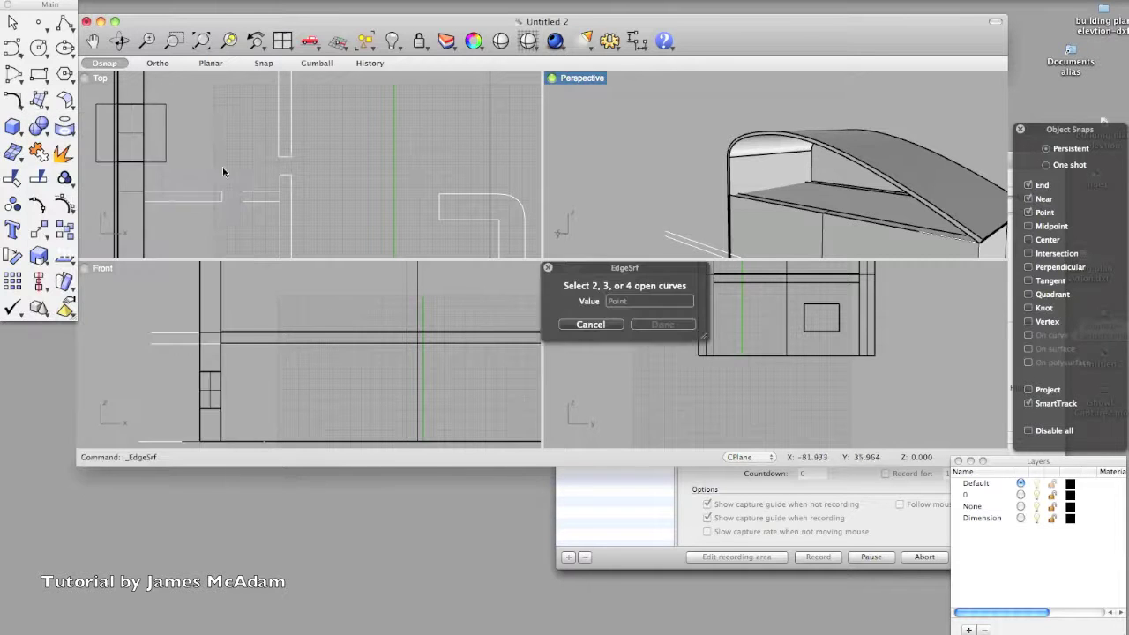
left_click(752, 139)
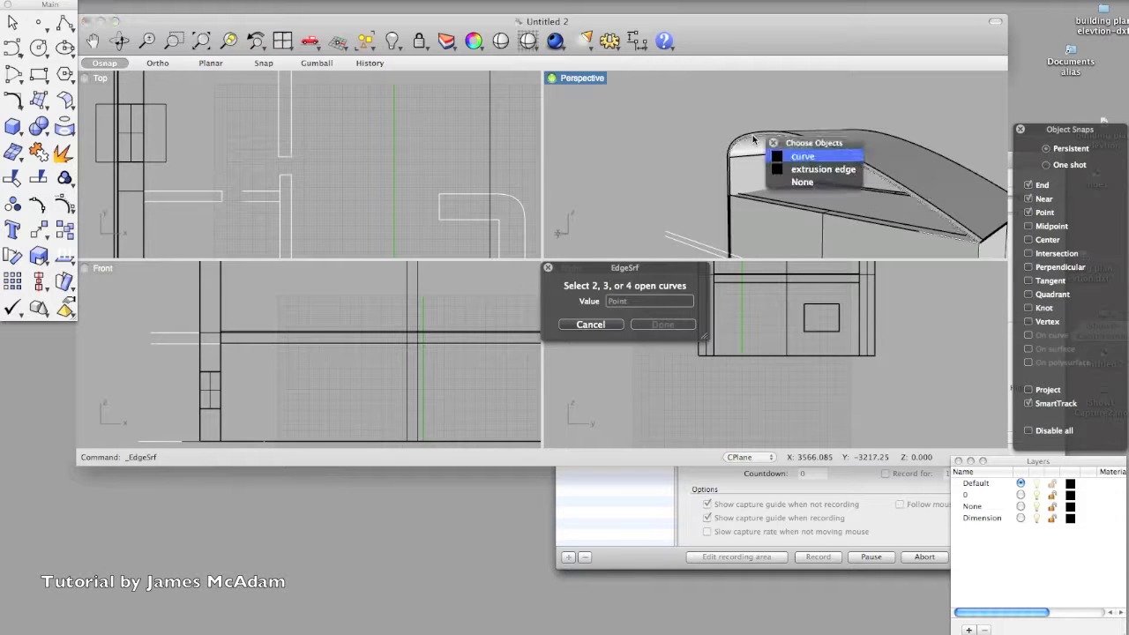
left_click(805, 161)
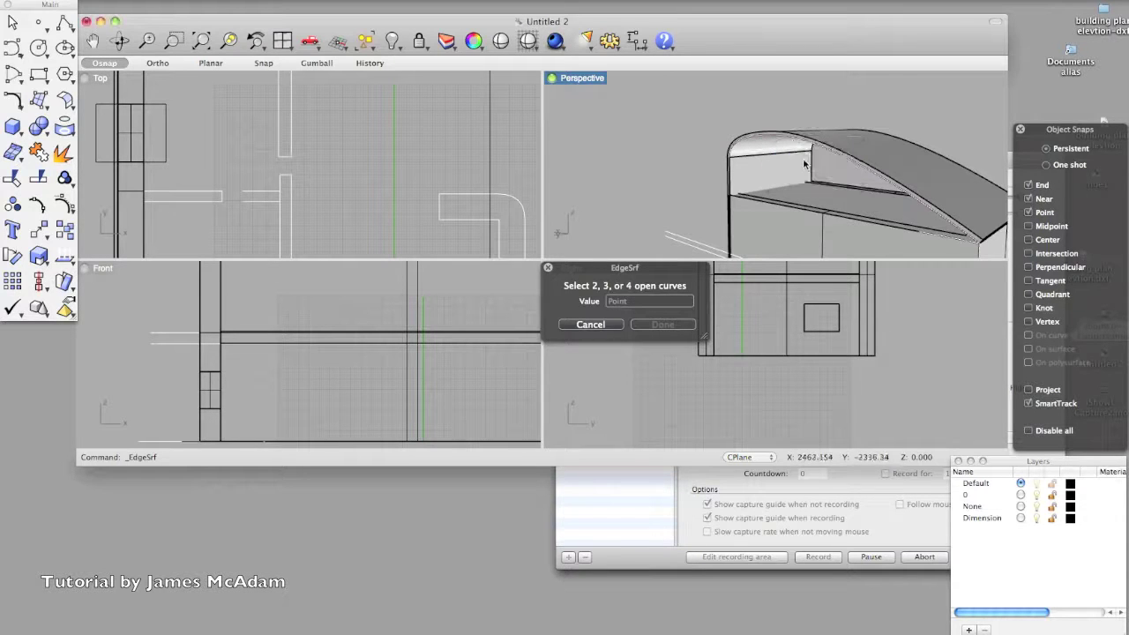
scroll(882, 228, "up", 3)
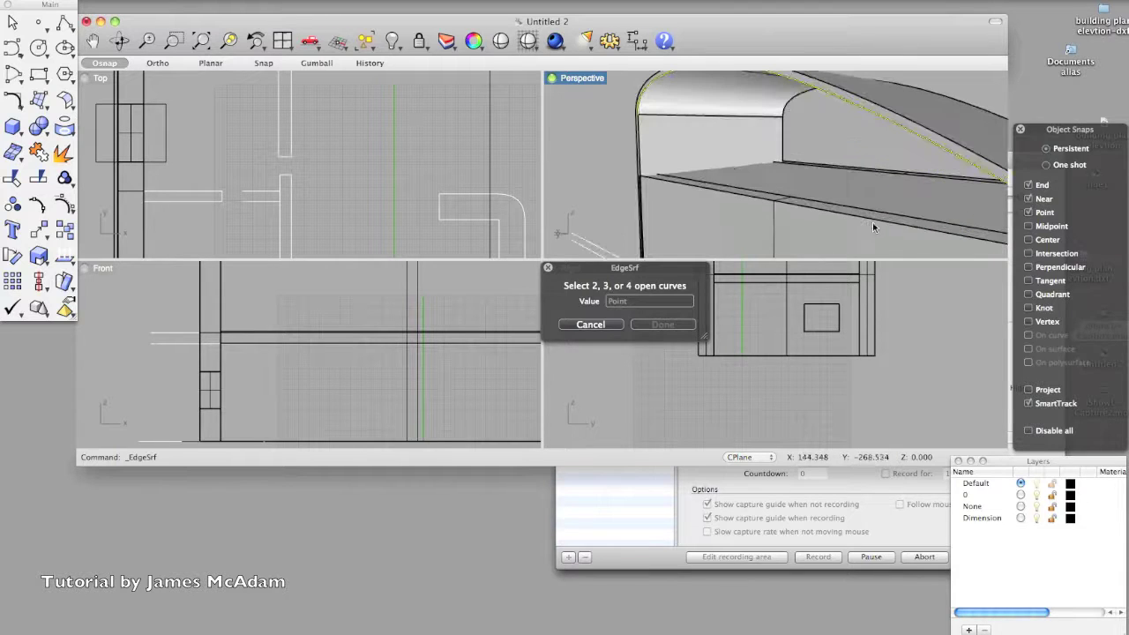
left_click(812, 209)
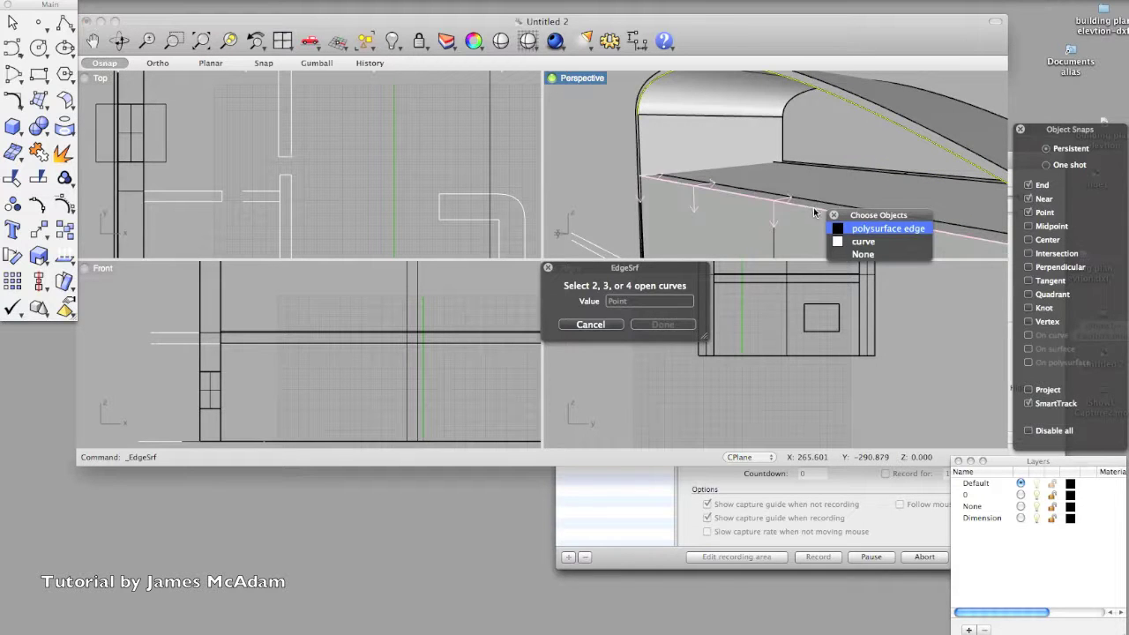
left_click(869, 229)
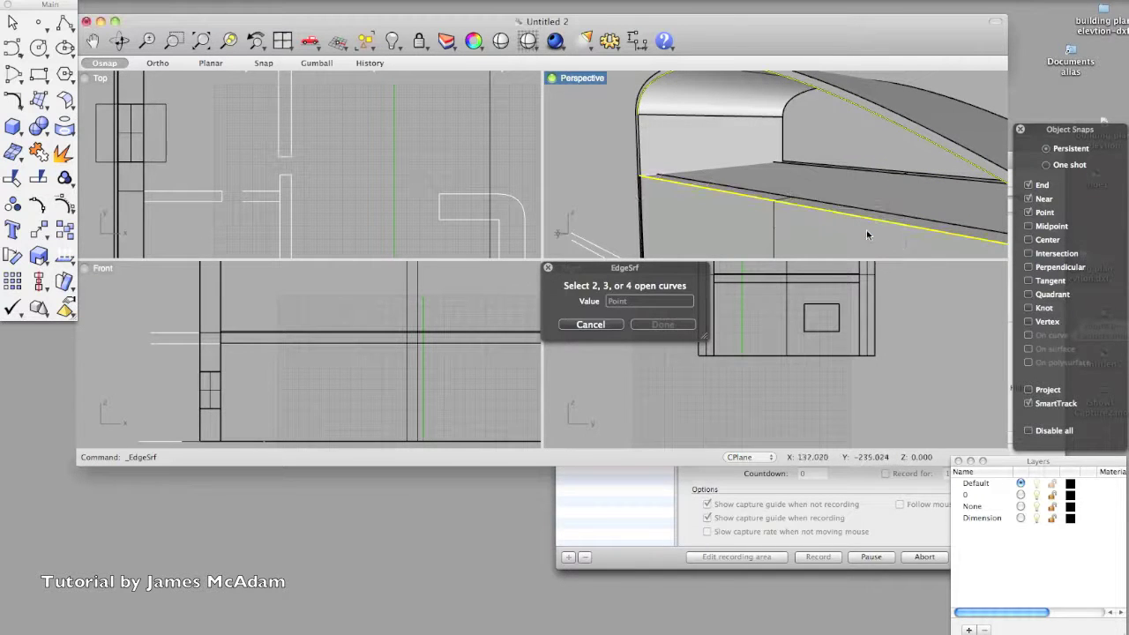
left_click(642, 164)
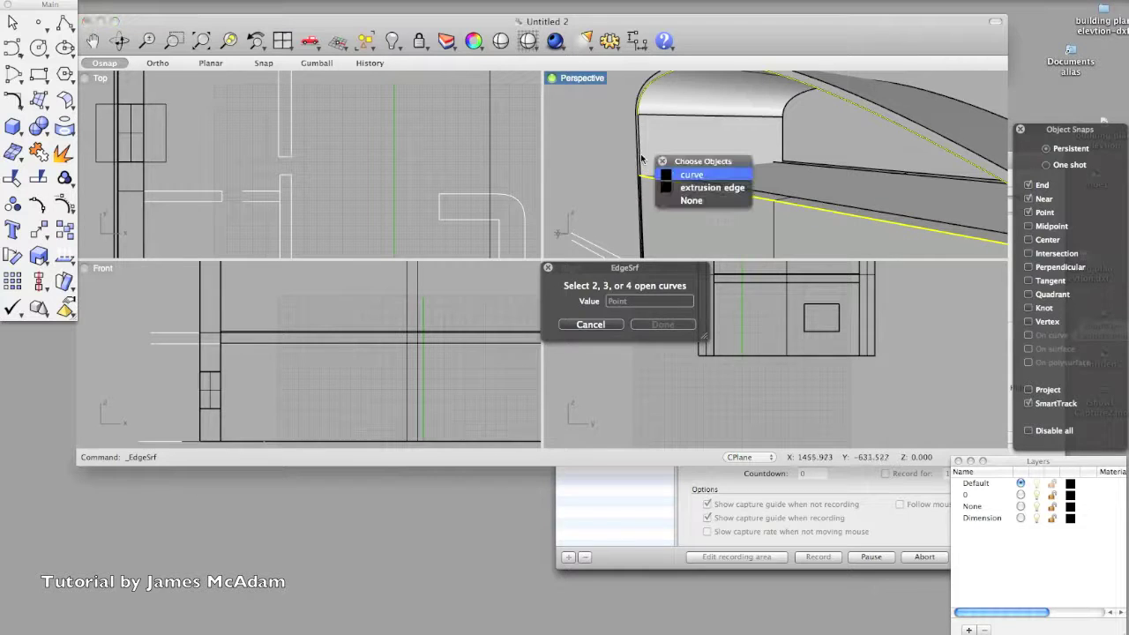
left_click(689, 176)
scroll(671, 181, "down", 5)
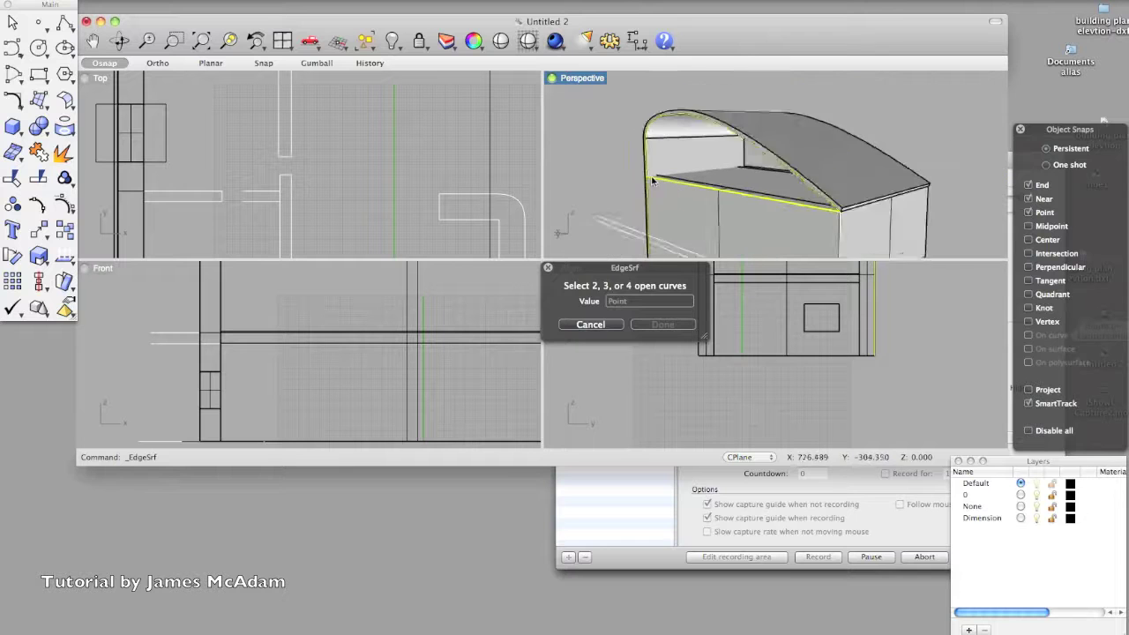
scroll(651, 180, "up", 5)
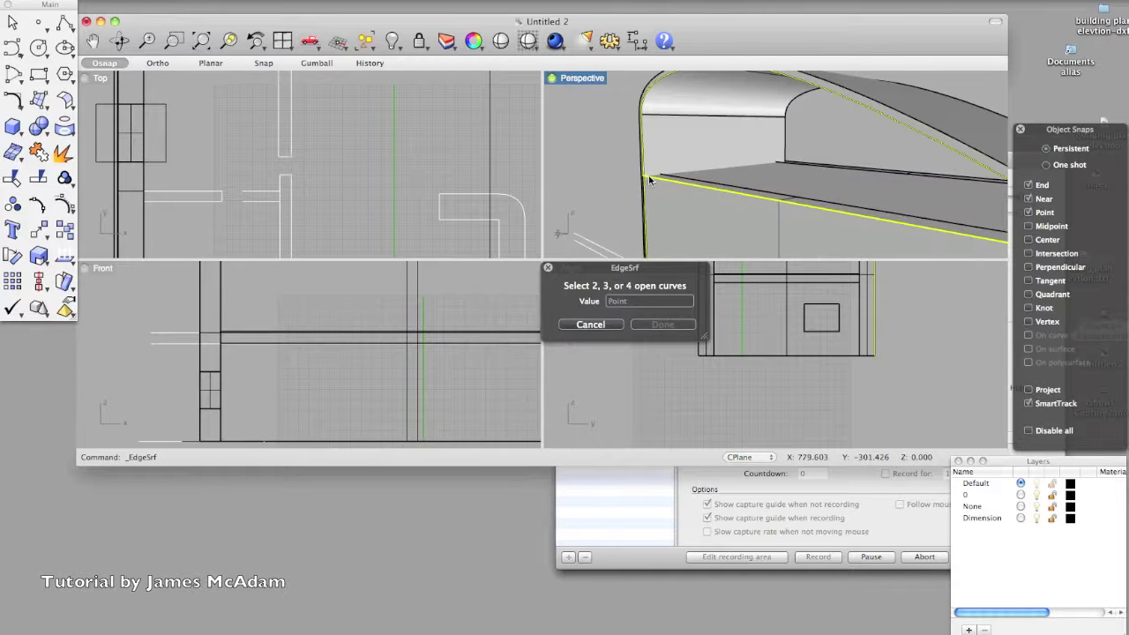
Cancel EdgeSrf and draw a polyline between the upper and lower roof-edge endpoints.
key("Escape")
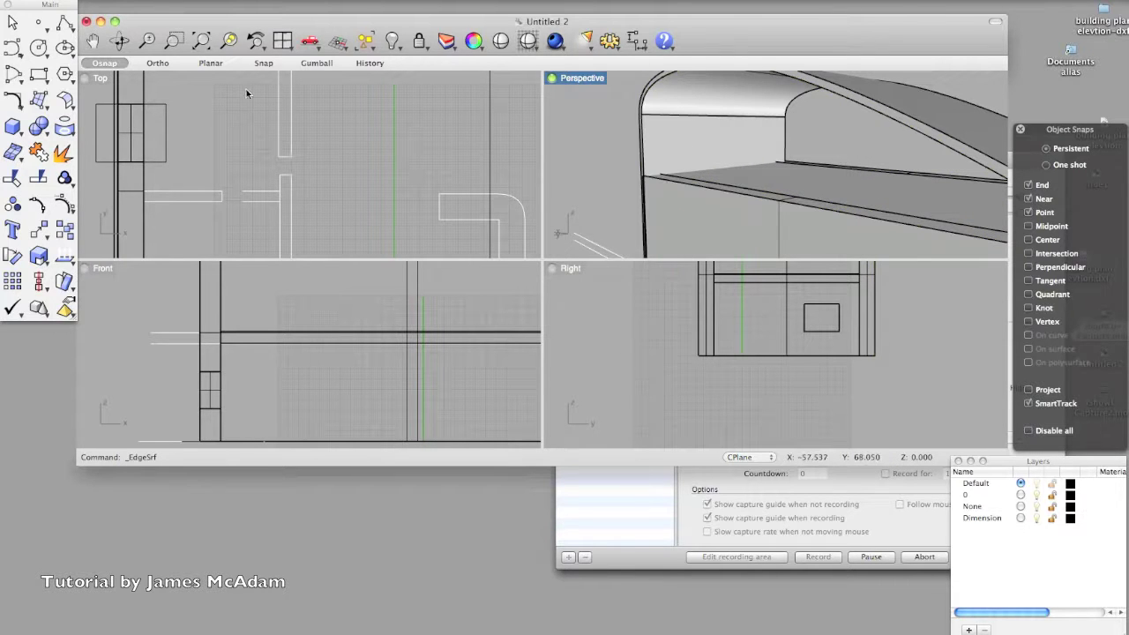
left_click(60, 28)
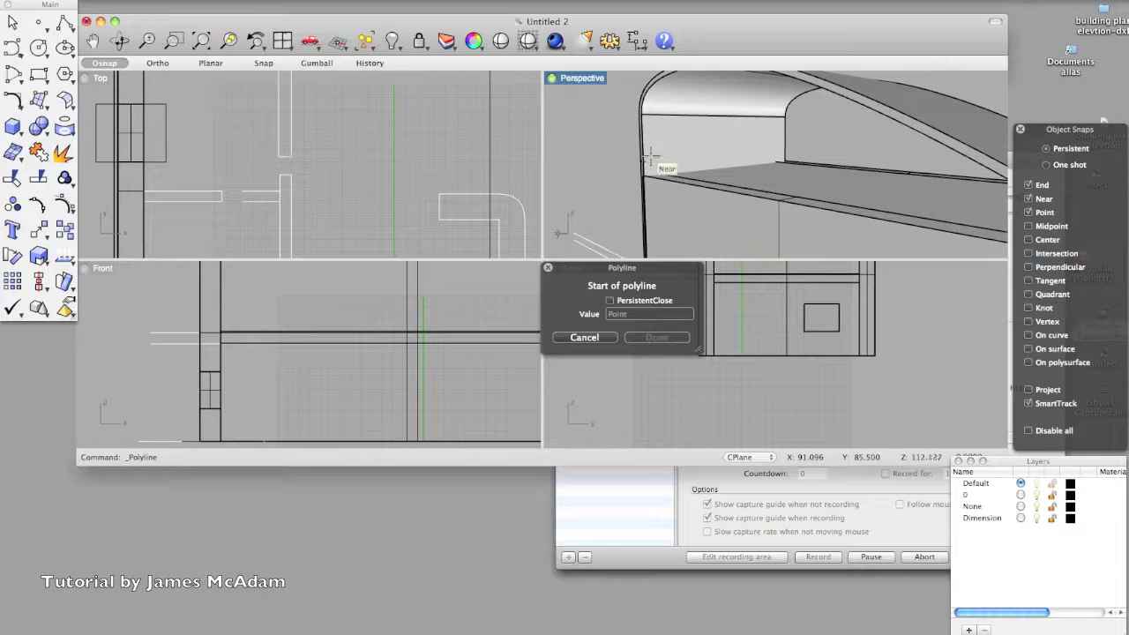
scroll(653, 141, "up", 2)
left_click(641, 113)
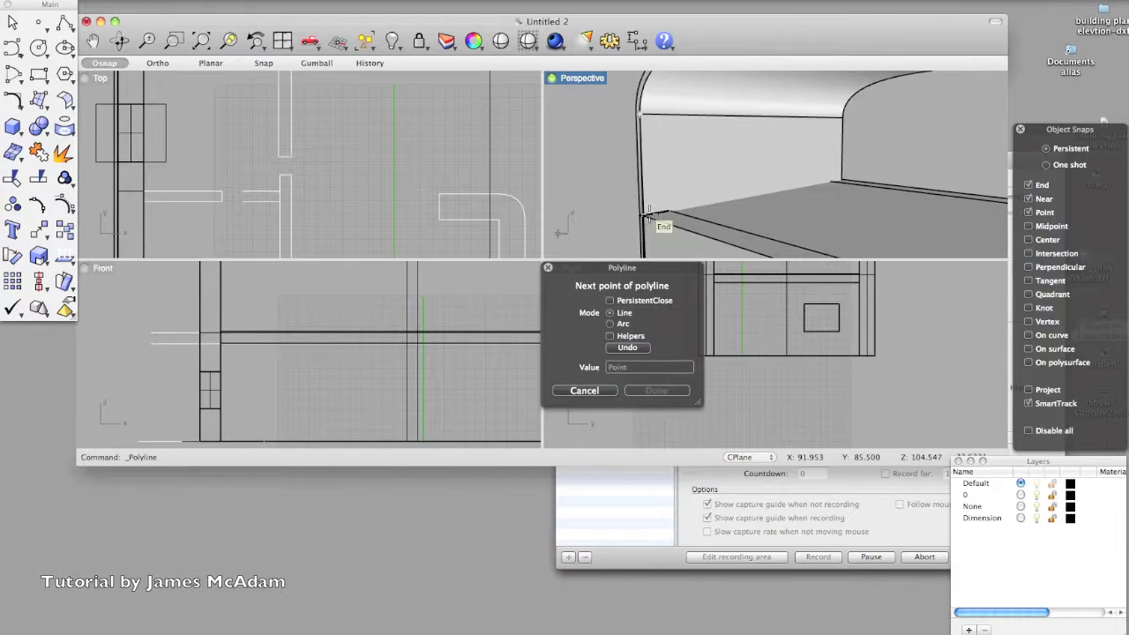
scroll(643, 214, "up", 1)
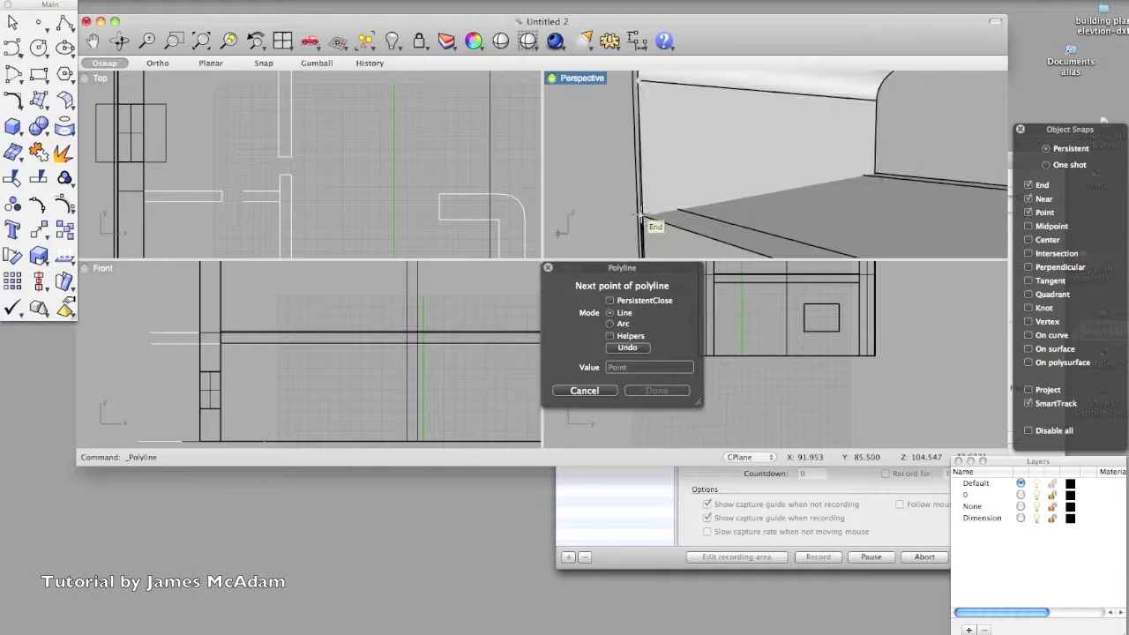
left_click(643, 213)
scroll(643, 213, "down", 1)
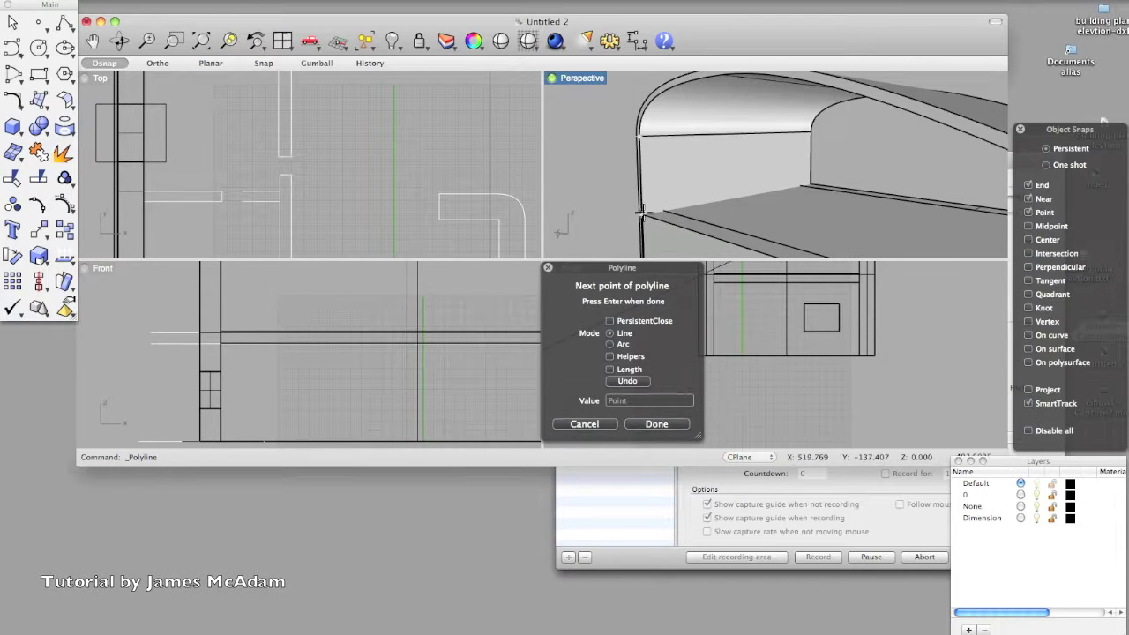
key("Return")
scroll(620, 201, "down", 3)
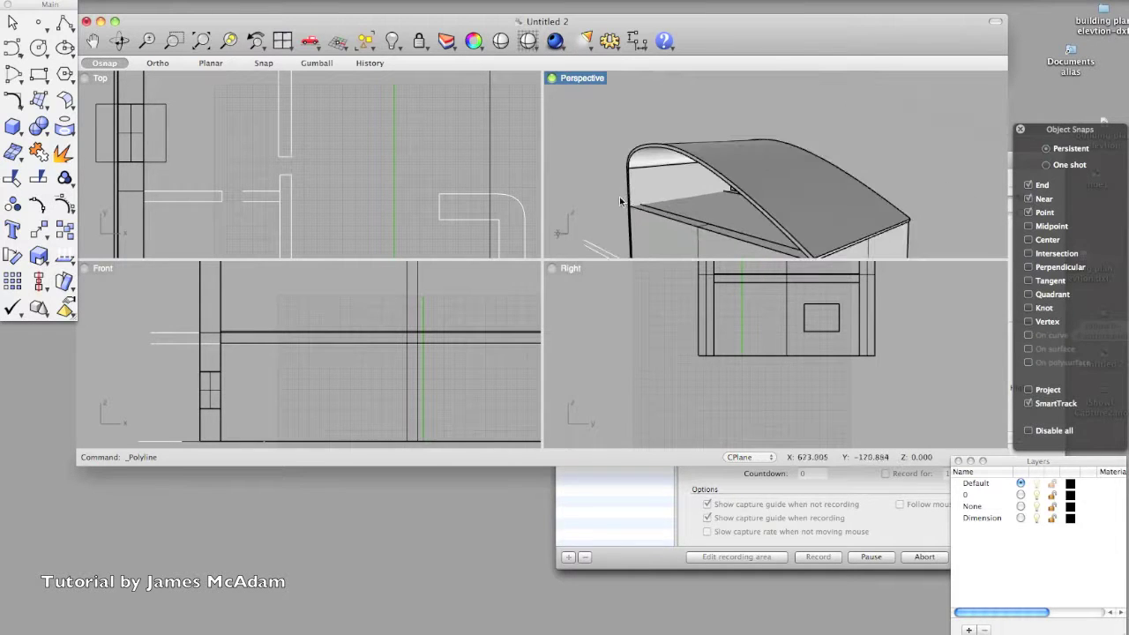
Start EdgeSrf and pick the first two roof-end boundaries, an extrusion edge and a curve.
left_click(39, 98)
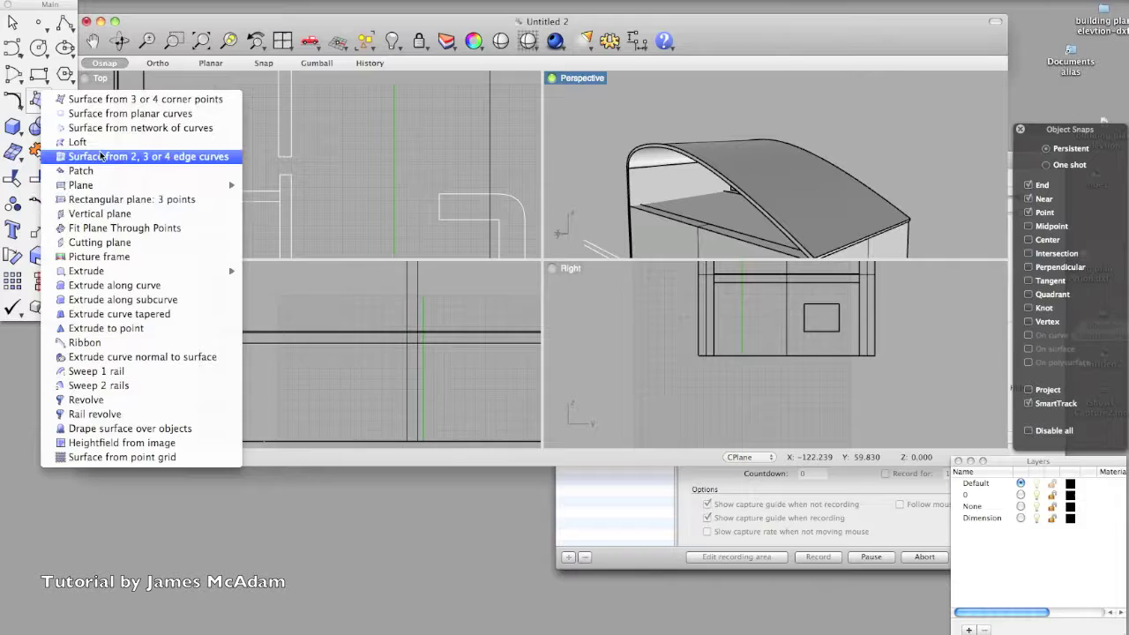
left_click(100, 157)
left_click(684, 157)
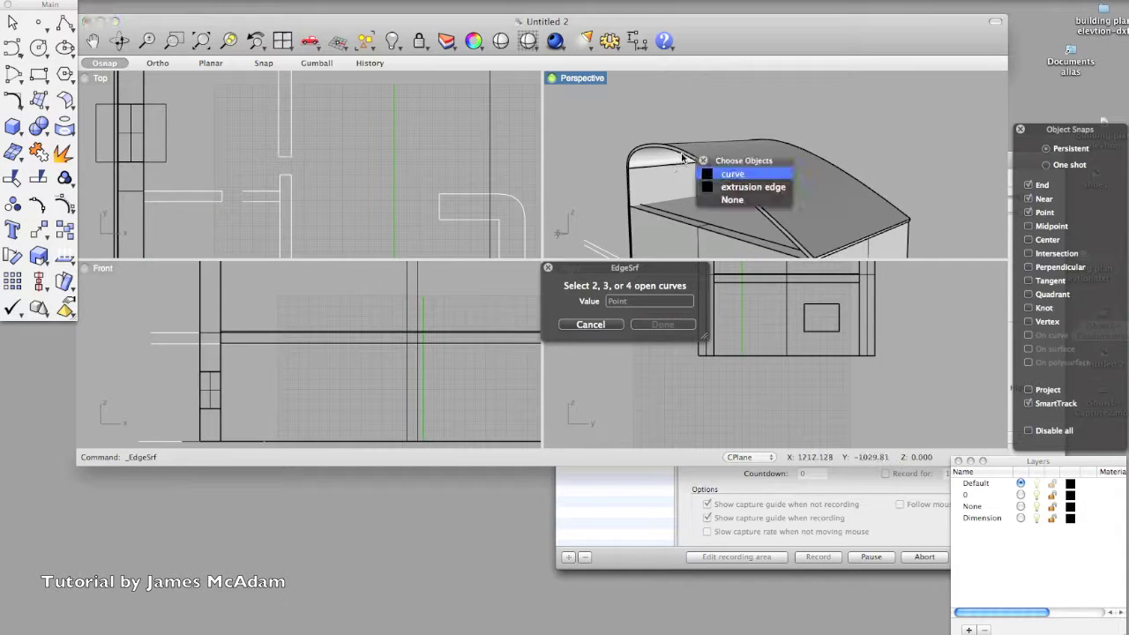
key("Down")
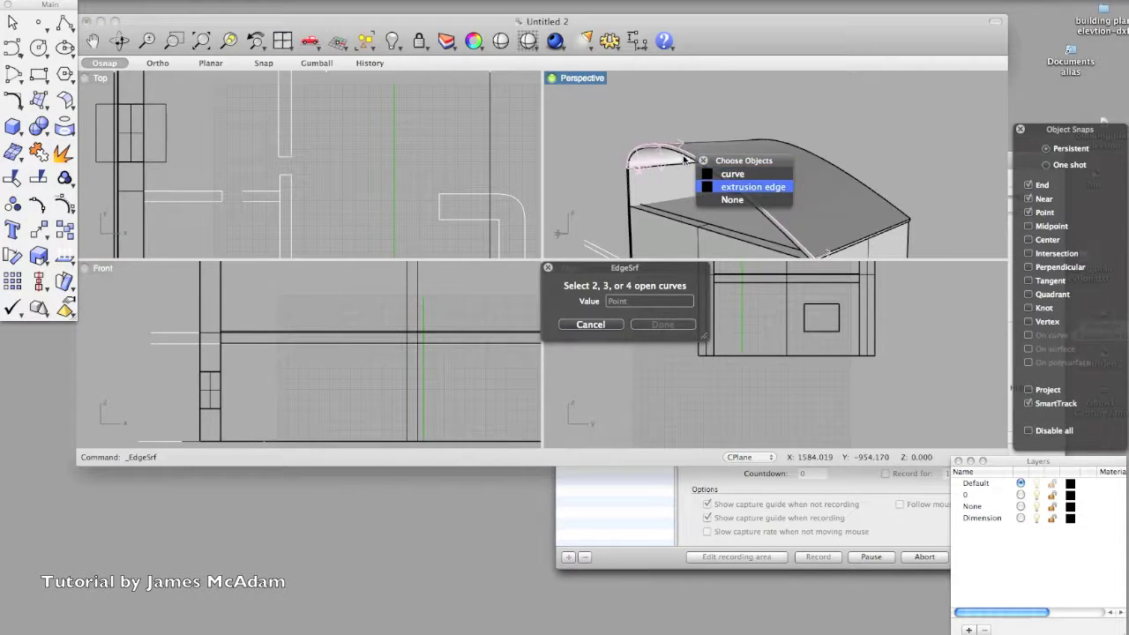
left_click(733, 187)
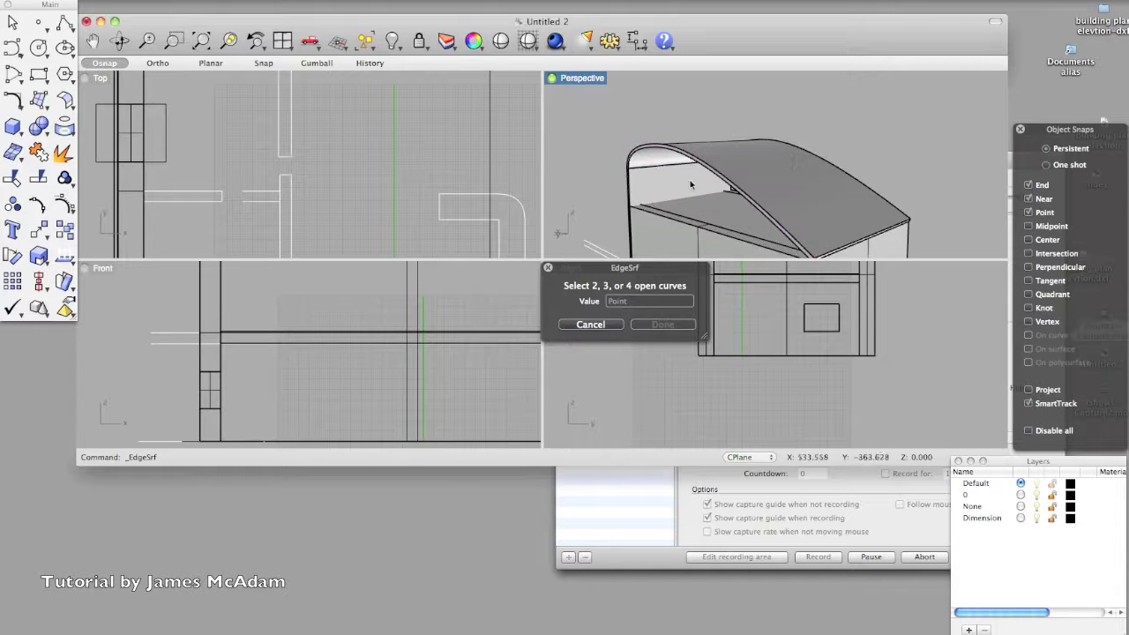
scroll(664, 148, "up", 3)
left_click(664, 150)
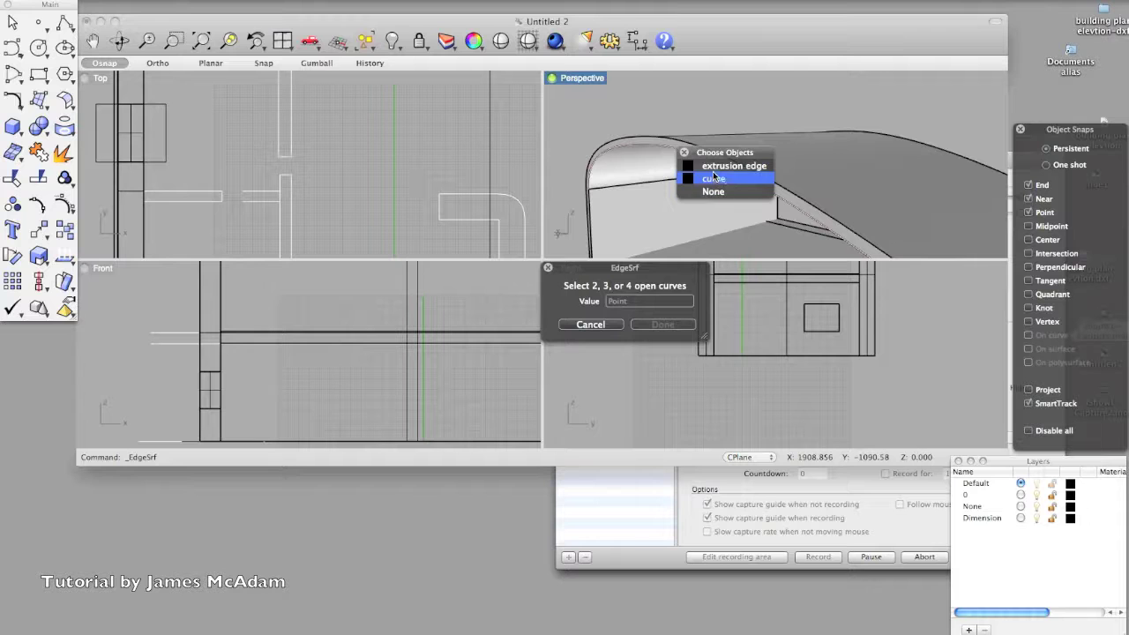
left_click(720, 180)
scroll(608, 178, "down", 3)
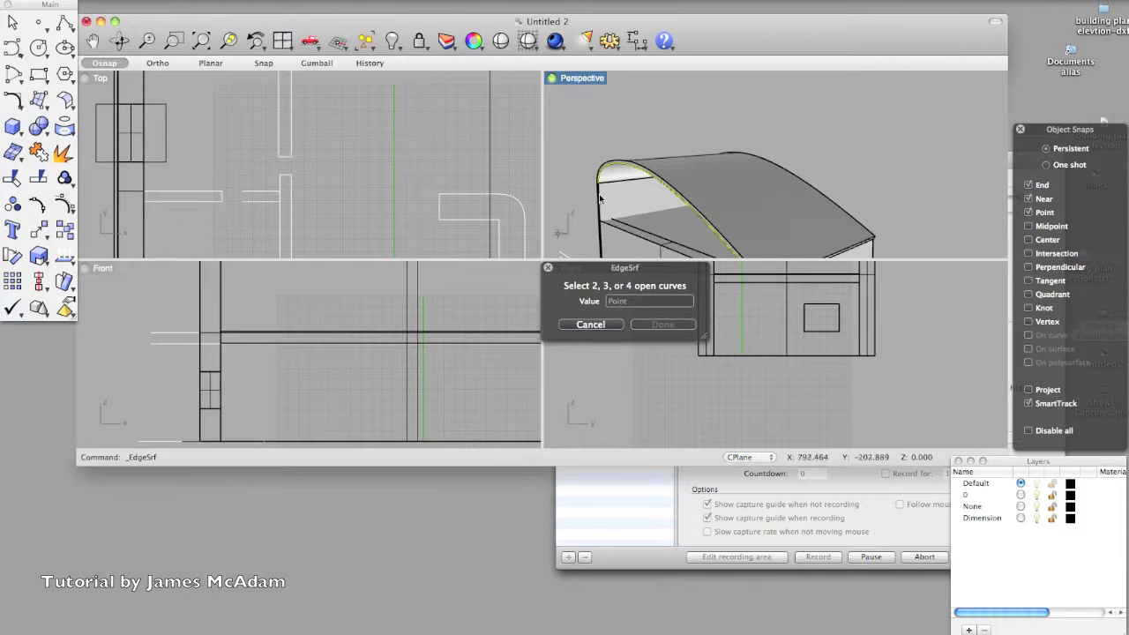
Pick the remaining two roof-end edges as boundaries for the edge surface.
scroll(599, 200, "up", 3)
left_click(602, 199)
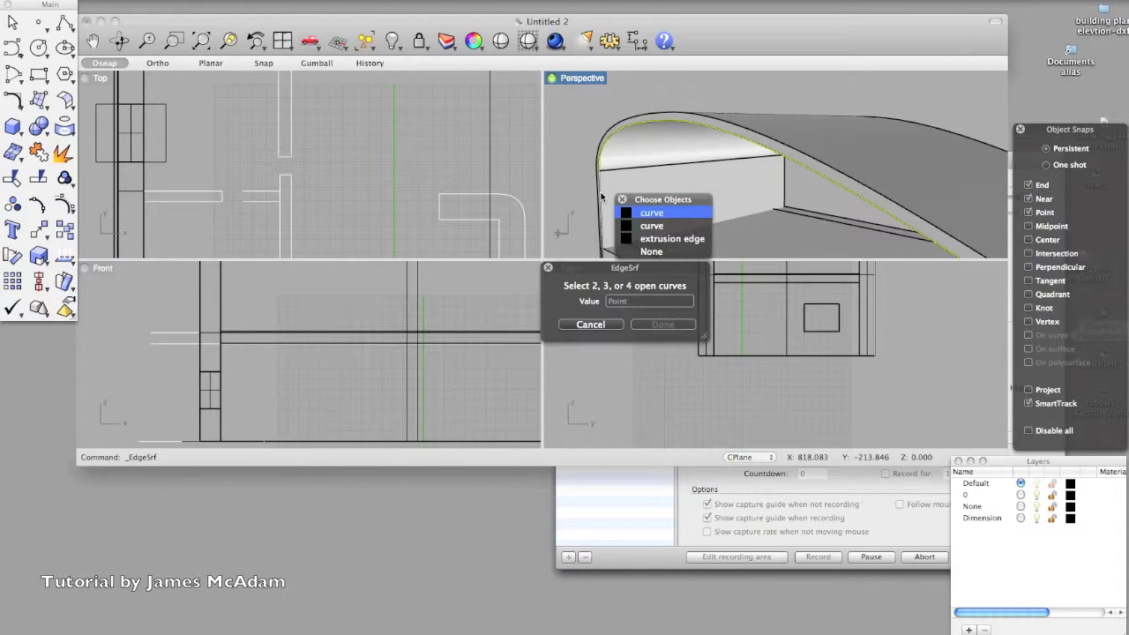
left_click(661, 227)
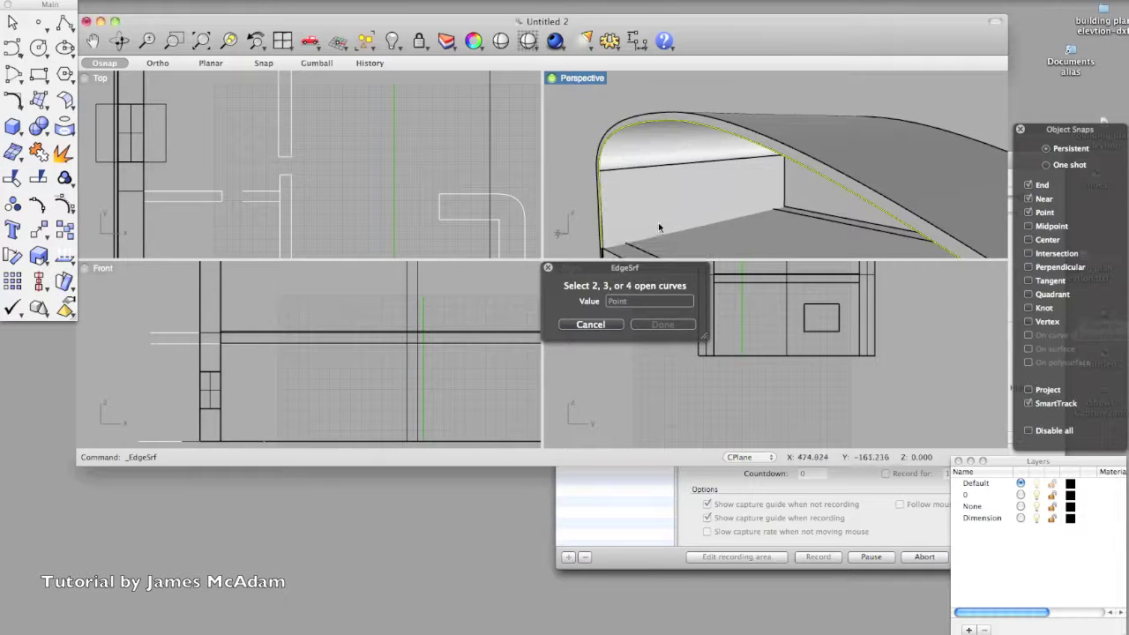
scroll(623, 194, "down", 5)
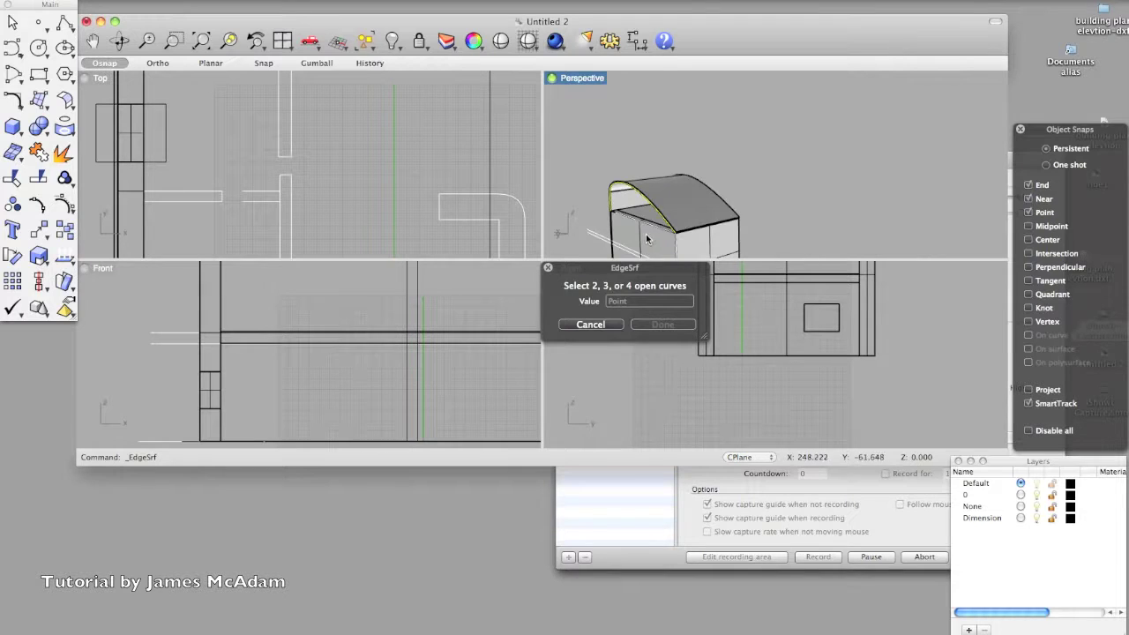
scroll(650, 238, "up", 5)
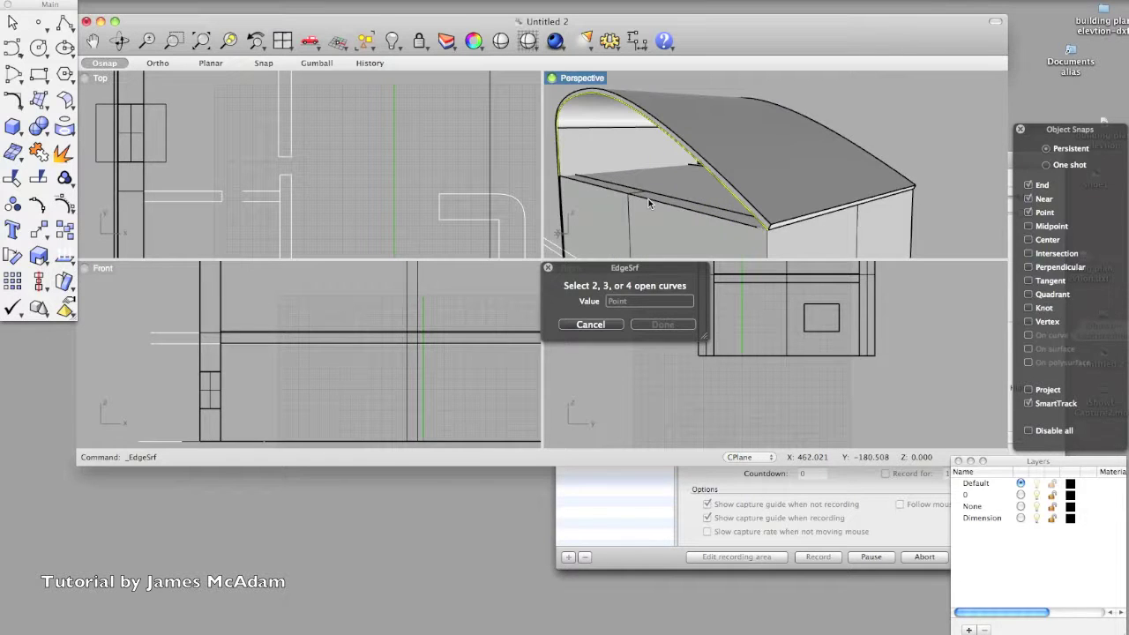
left_click(649, 199)
left_click(712, 222)
scroll(558, 183, "up", 8)
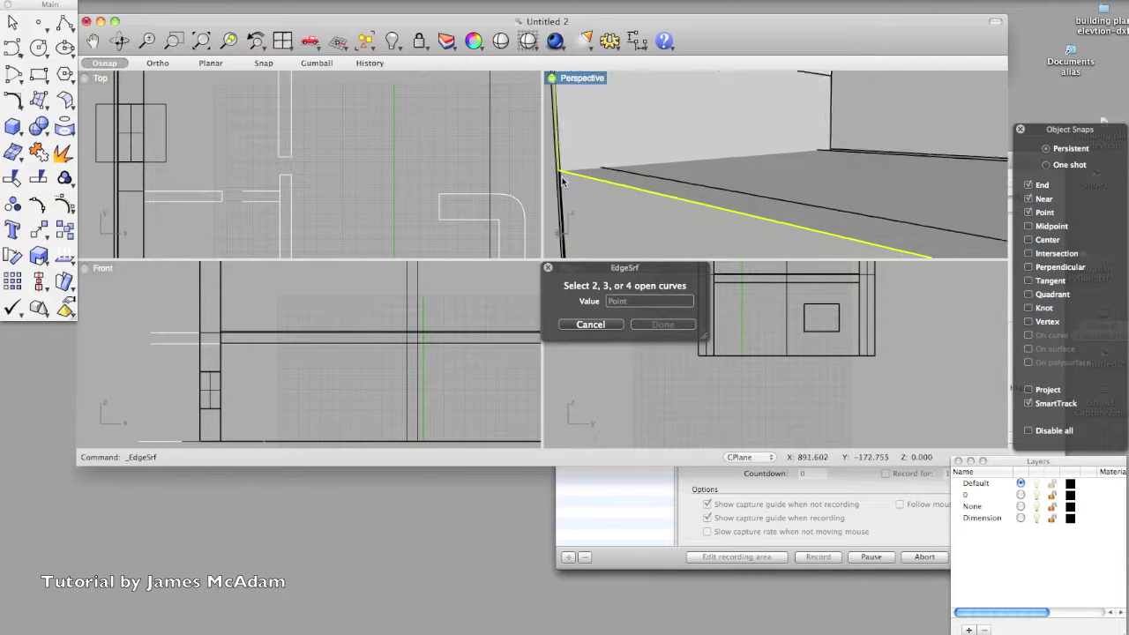
scroll(559, 172, "down", 8)
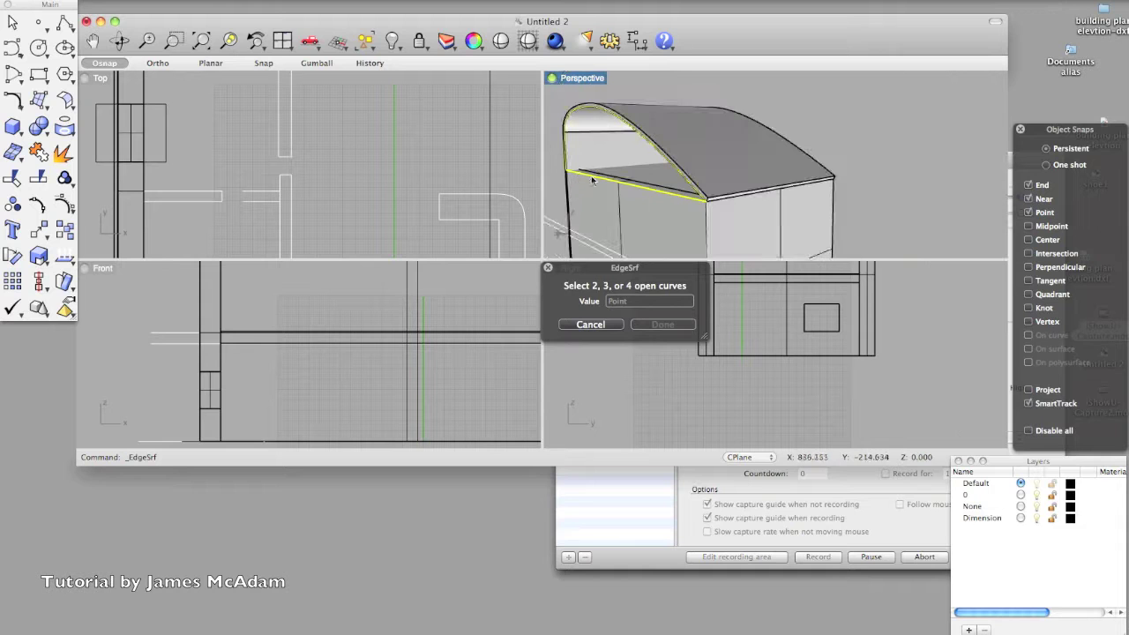
scroll(719, 202, "up", 5)
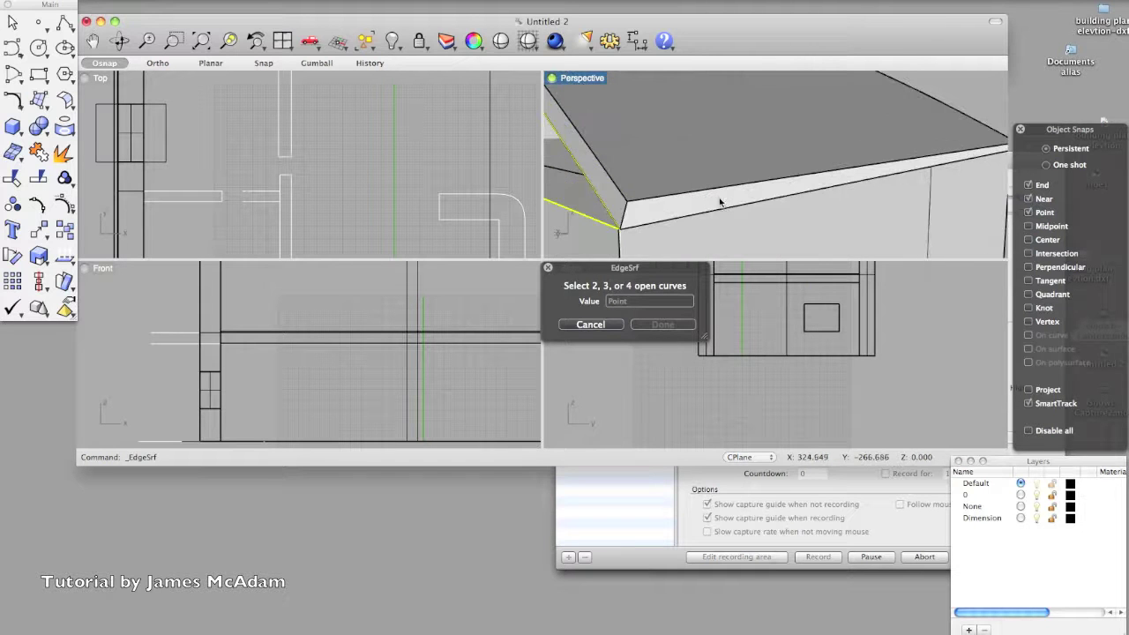
scroll(720, 201, "down", 5)
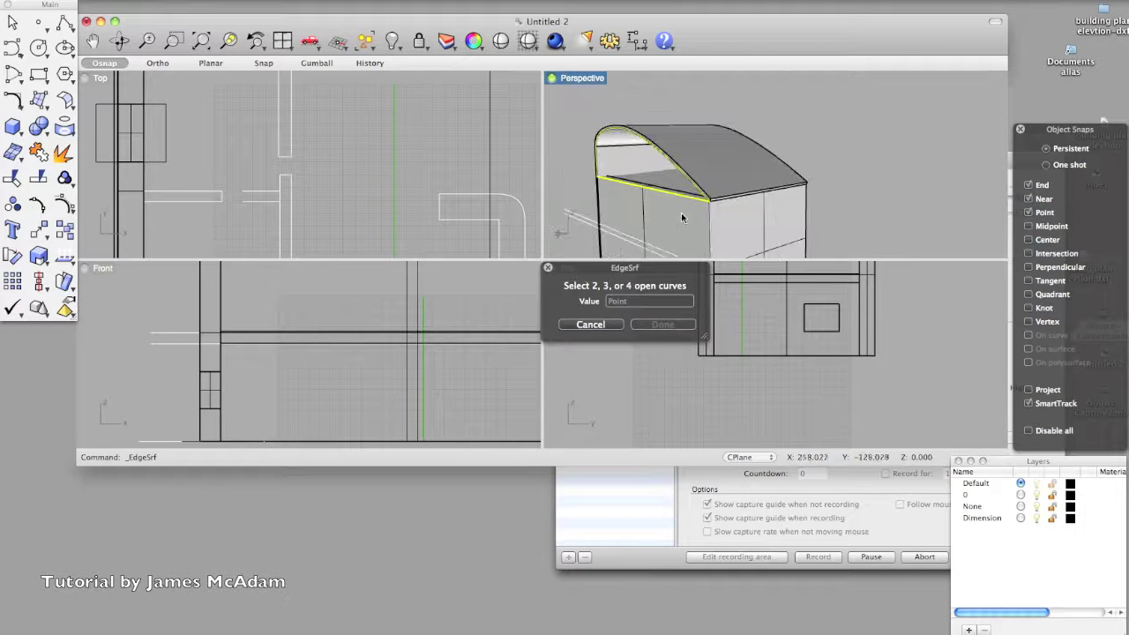
key("Return")
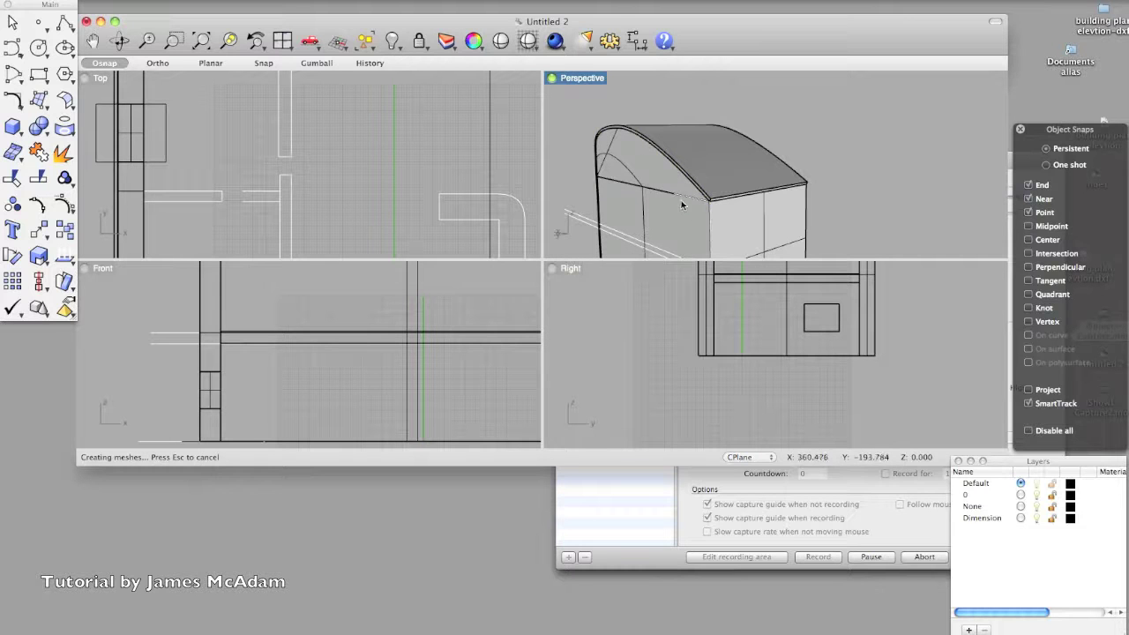
scroll(653, 177, "down", 3)
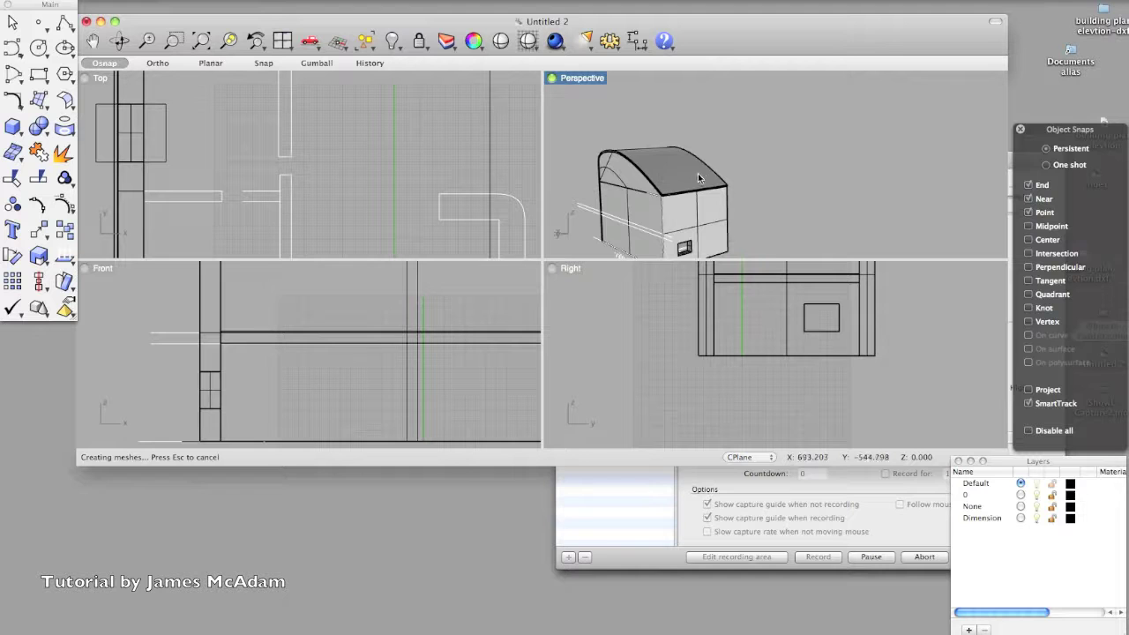
right_click_drag(702, 166, 588, 168)
scroll(702, 185, "up", 5)
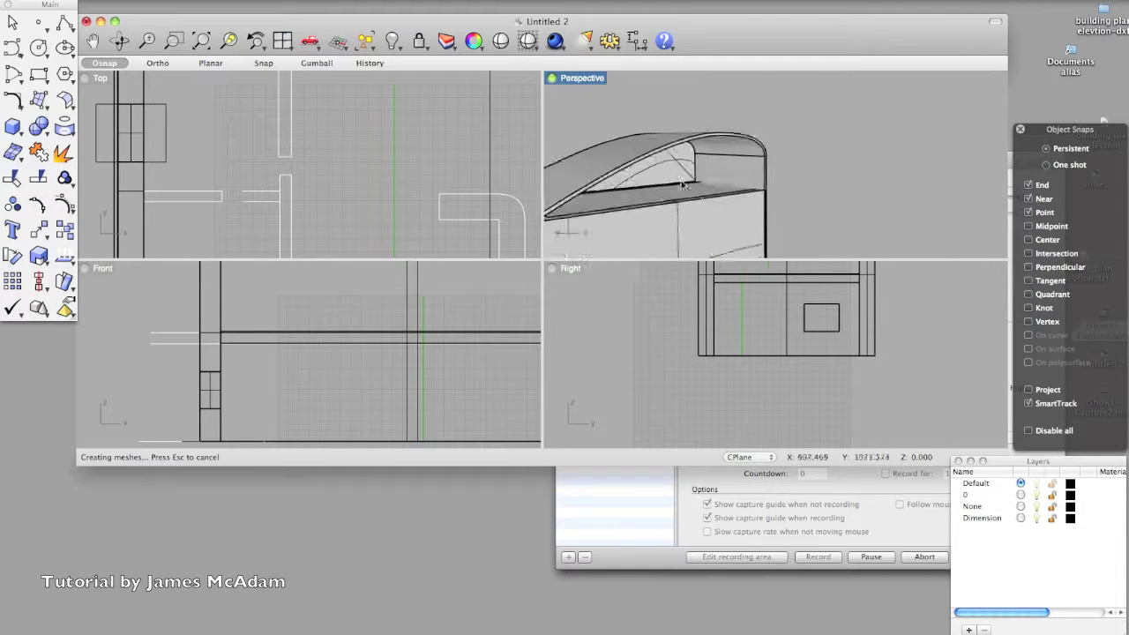
scroll(703, 185, "down", 5)
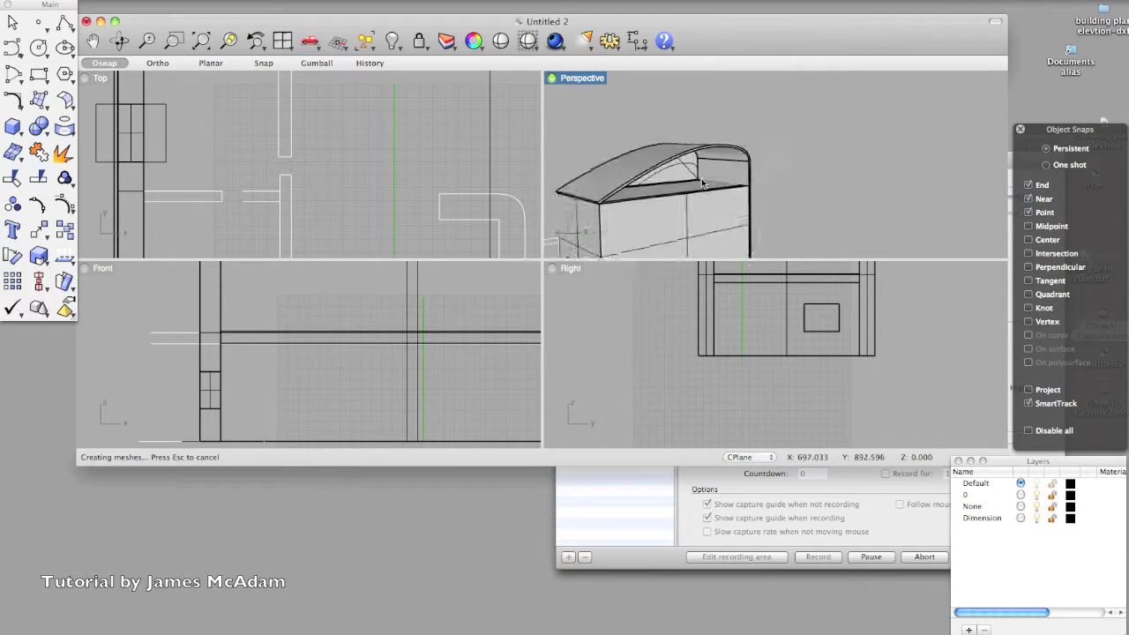